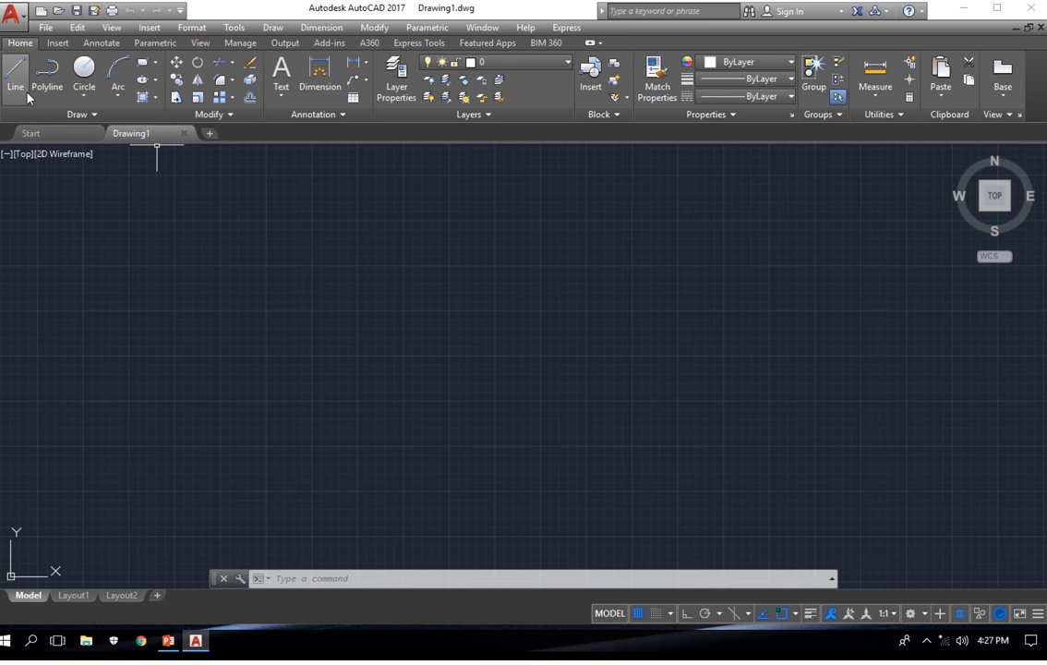
pyautogui.click(92, 116)
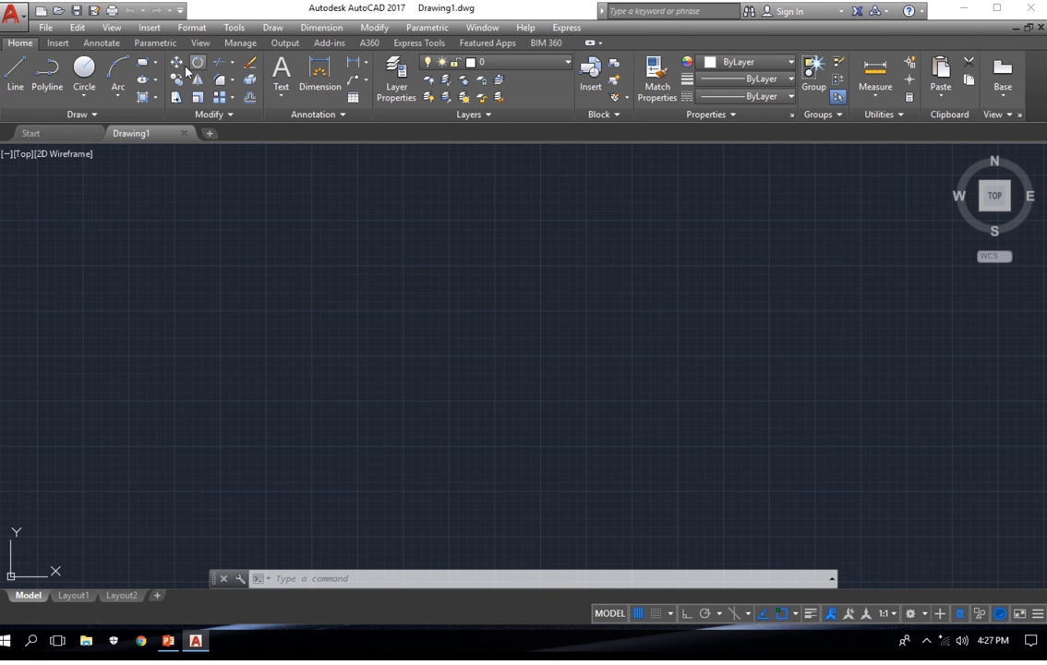
pyautogui.click(229, 115)
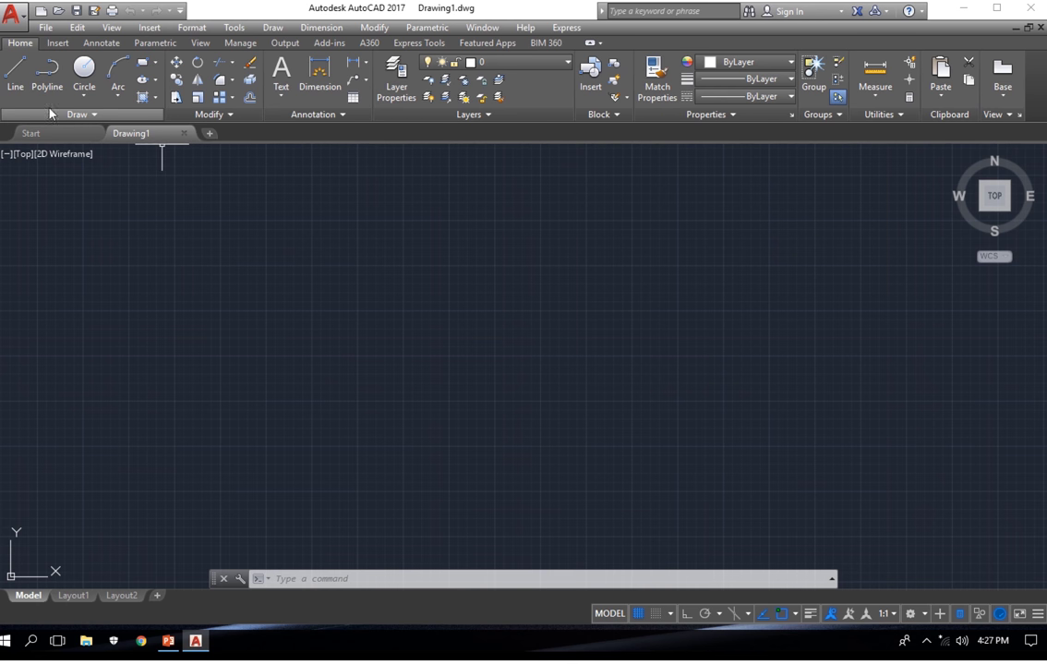
# Draw an open fit-point spline starting at about (1880, 1665), looping around its own beginning and ending in a downward tail.
pyautogui.click(92, 116)
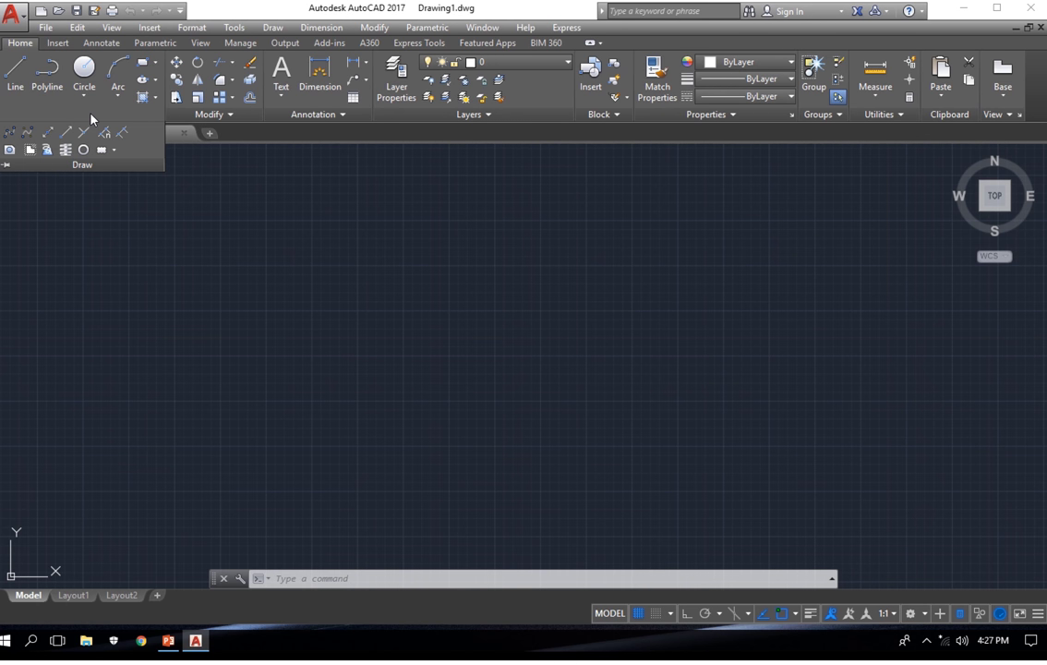
pyautogui.click(10, 134)
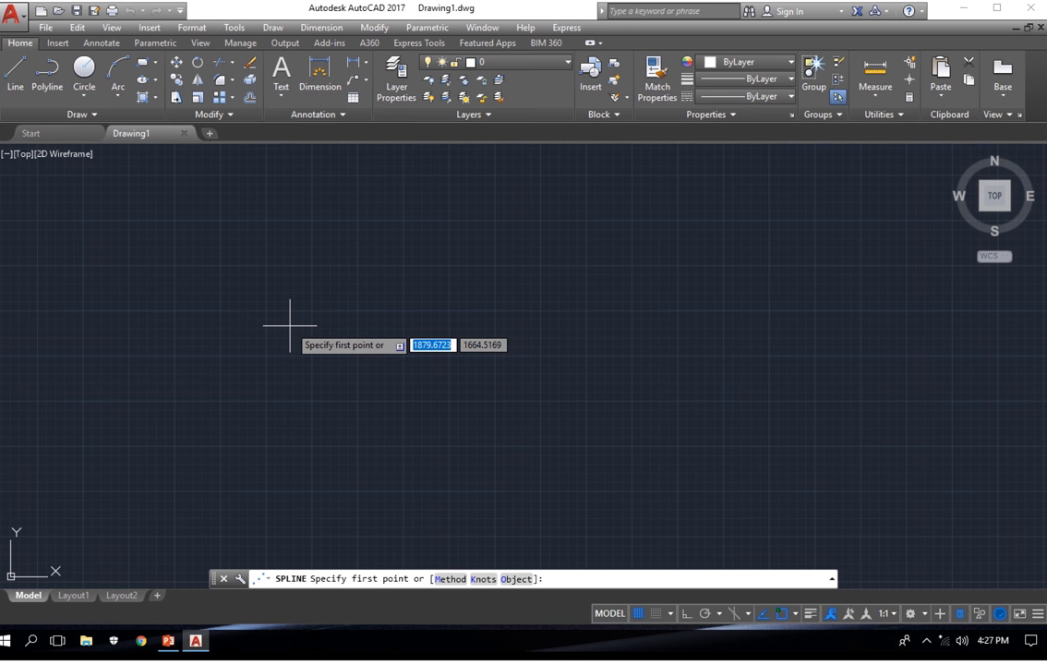
pyautogui.click(290, 325)
pyautogui.click(334, 299)
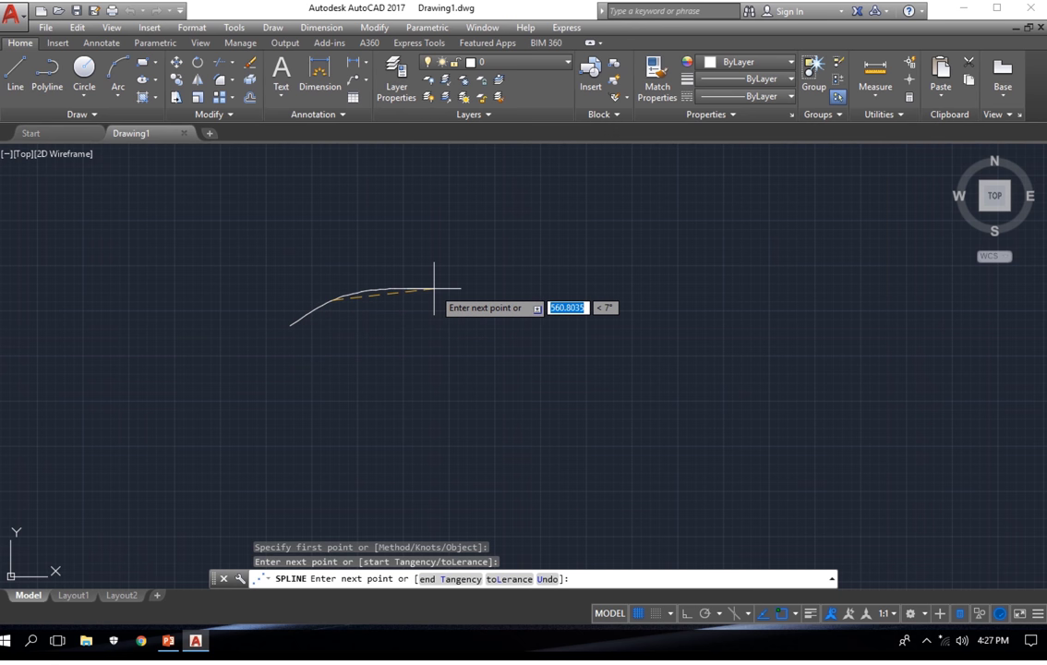
pyautogui.click(434, 288)
pyautogui.click(519, 319)
pyautogui.click(620, 298)
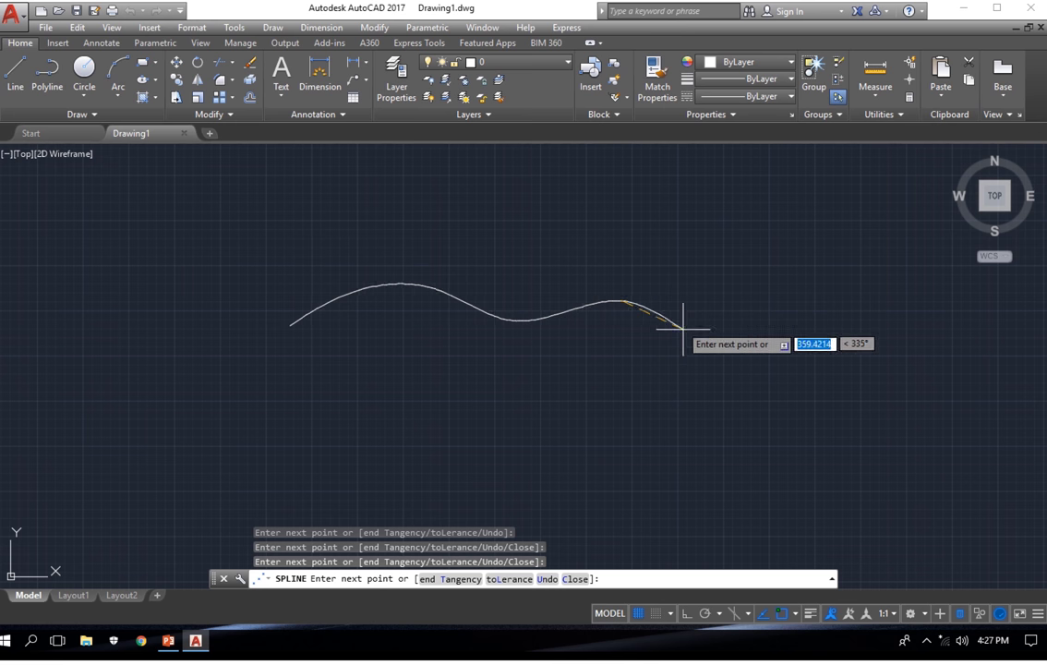
pyautogui.click(672, 369)
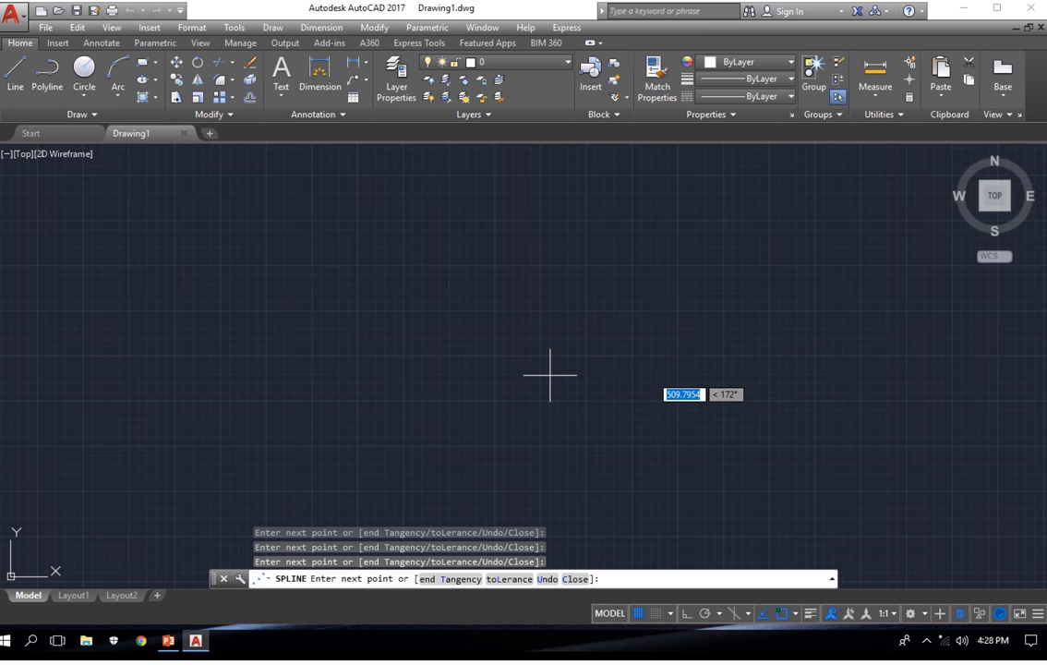
pyautogui.click(412, 362)
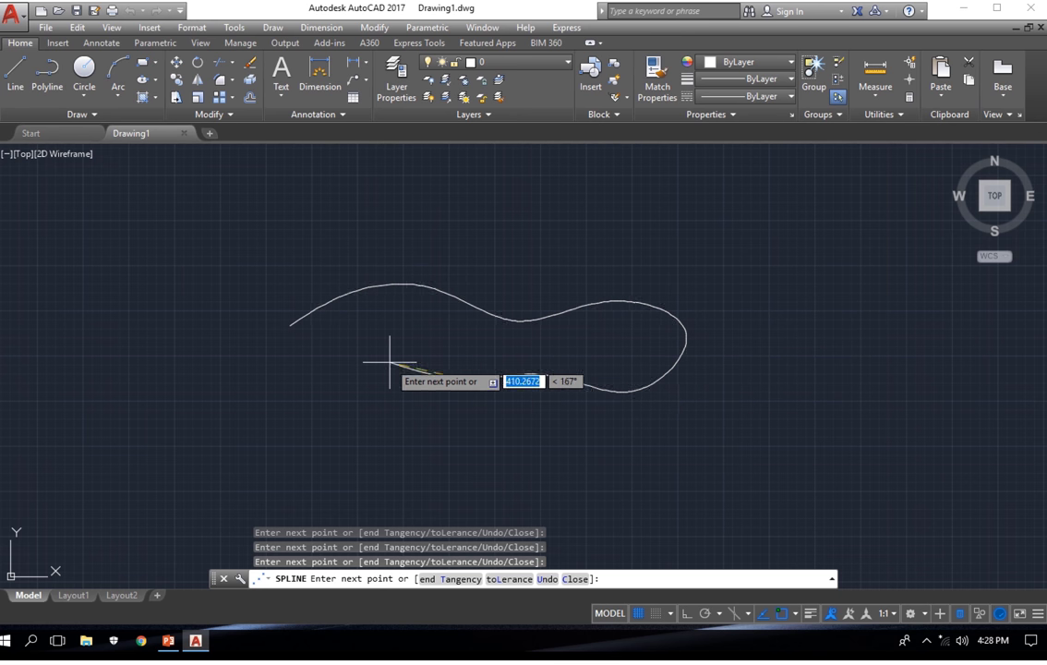
pyautogui.click(300, 355)
pyautogui.click(187, 326)
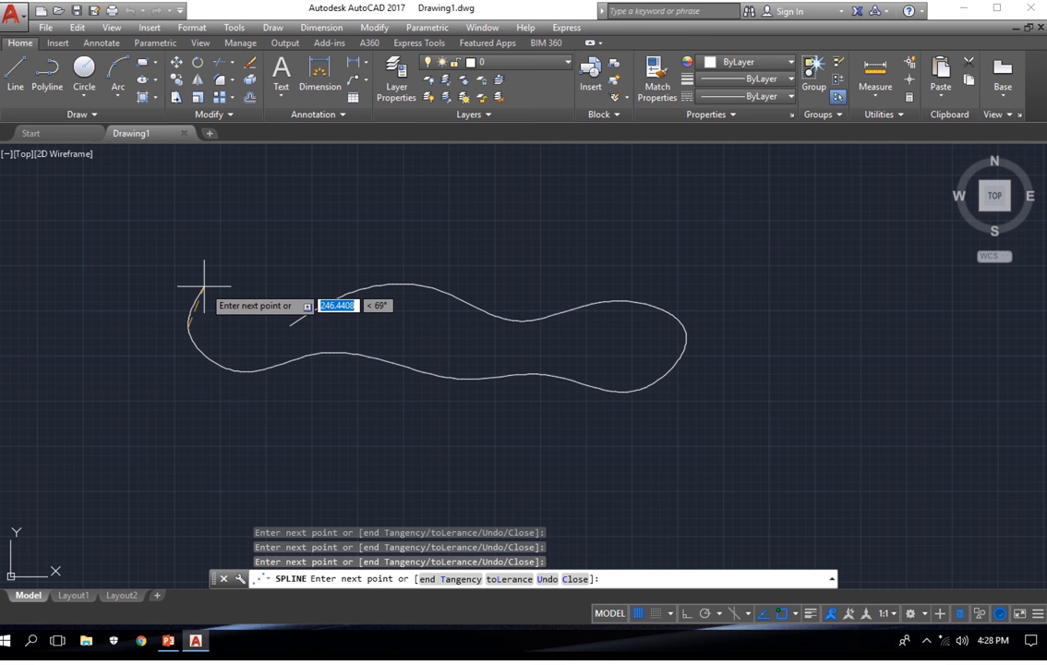
pyautogui.click(376, 201)
pyautogui.click(467, 220)
pyautogui.click(721, 240)
pyautogui.click(755, 415)
pyautogui.click(721, 435)
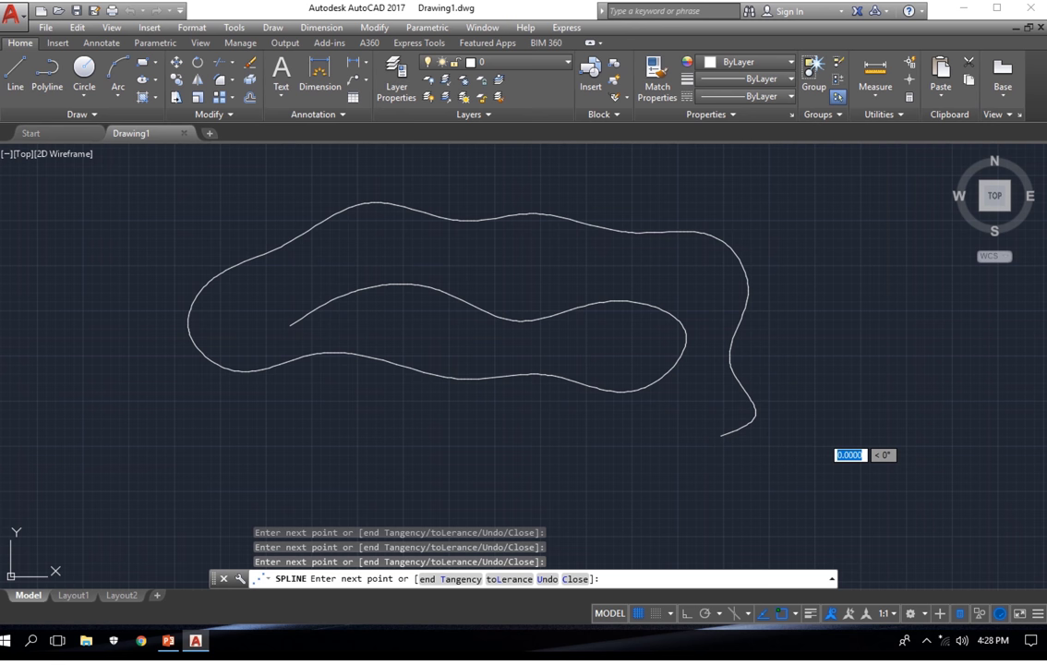
pyautogui.press('Return')
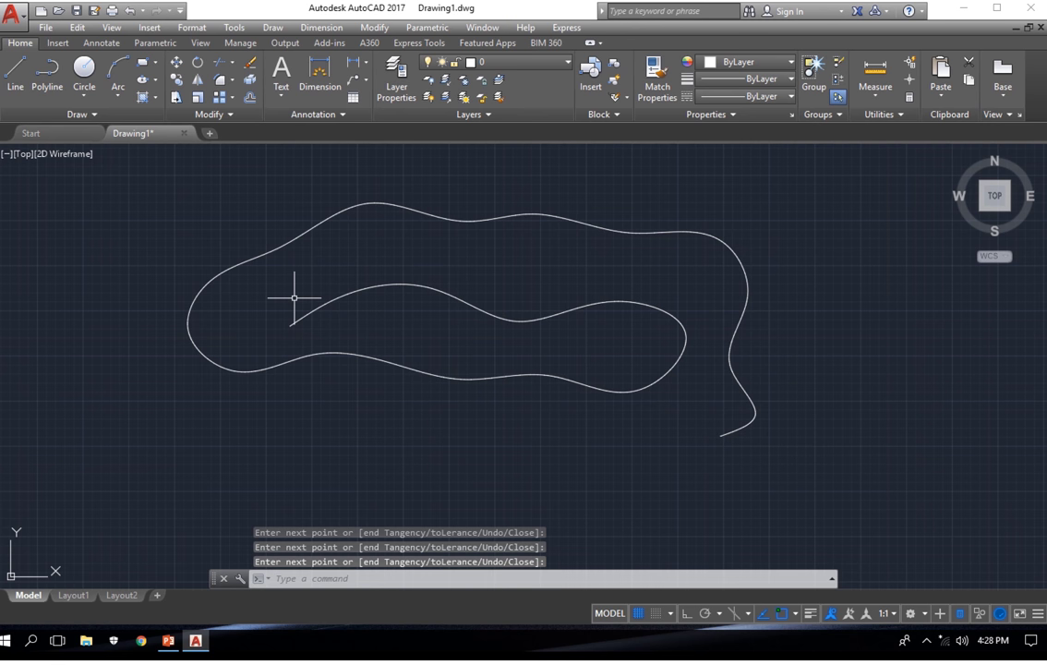
# Draw an open, winding freehand revision cloud in the empty area above the spline, keeping its arc direction unreversed.
pyautogui.click(101, 119)
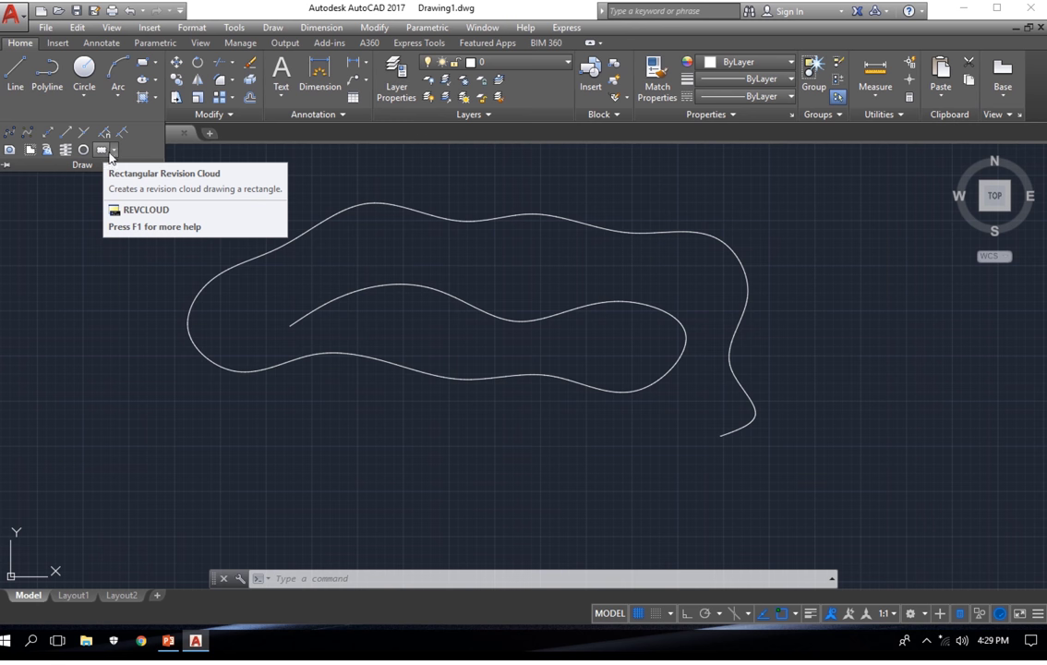
pyautogui.click(115, 151)
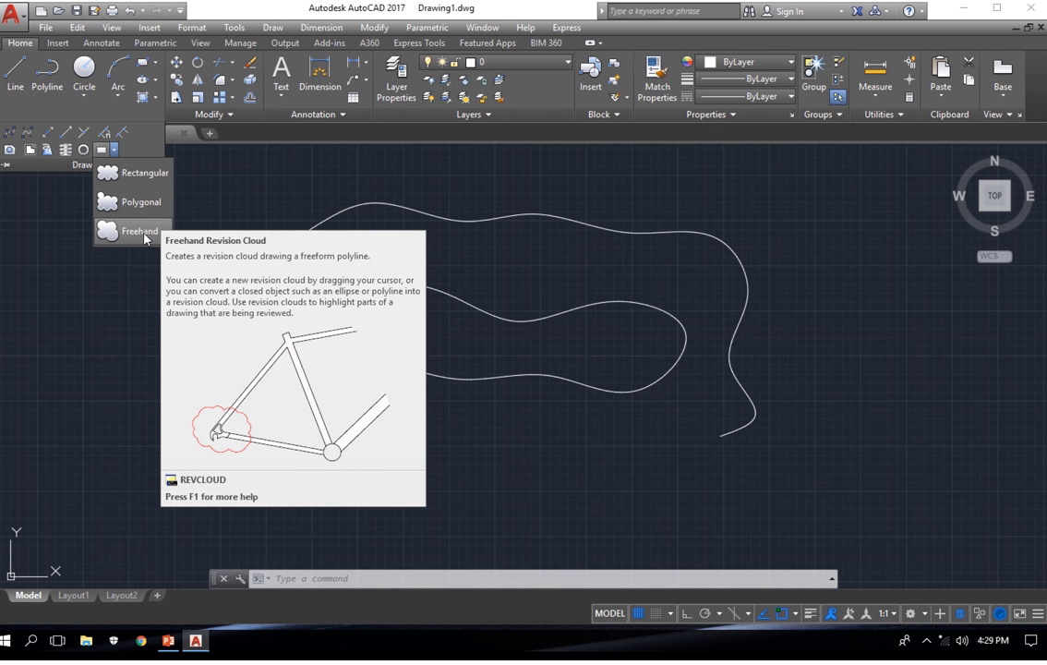
pyautogui.click(141, 230)
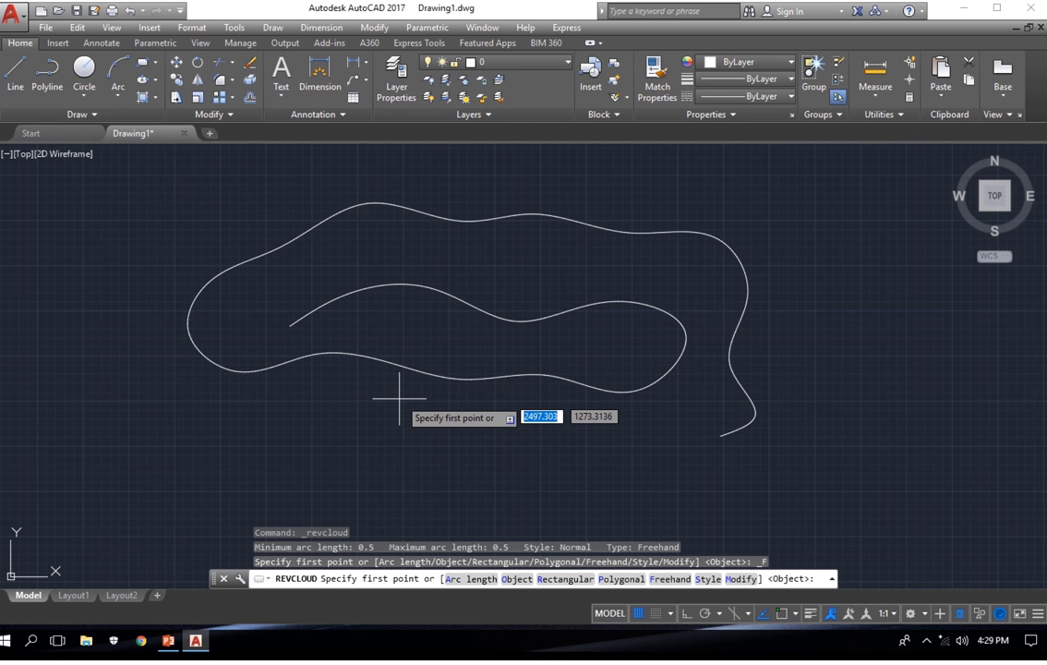
pyautogui.scroll(-7, 526, 346)
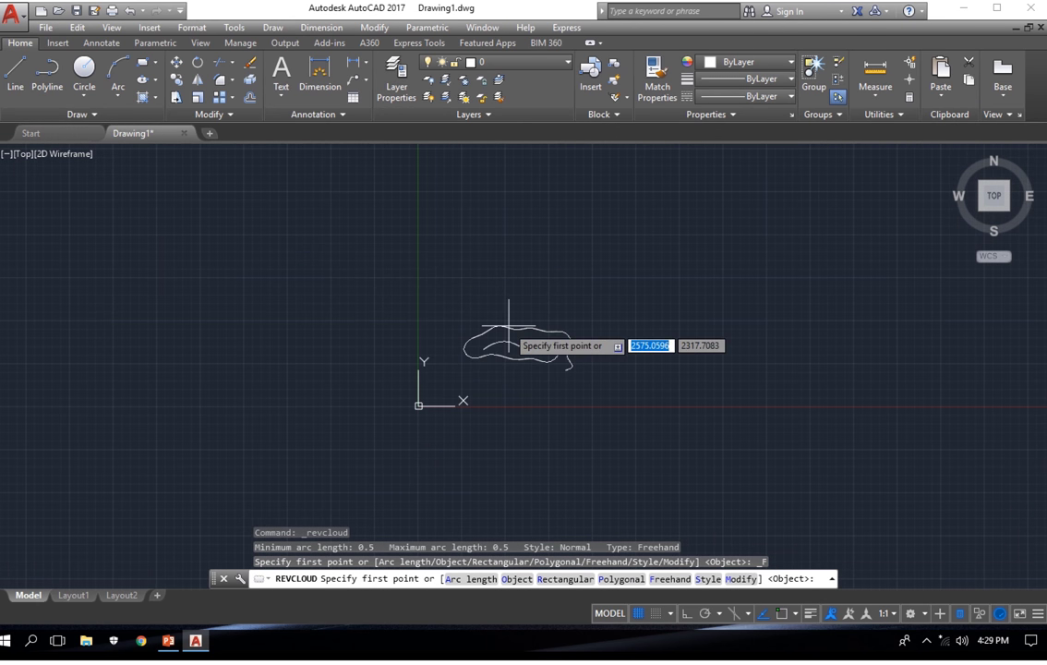
pyautogui.scroll(-3, 509, 325)
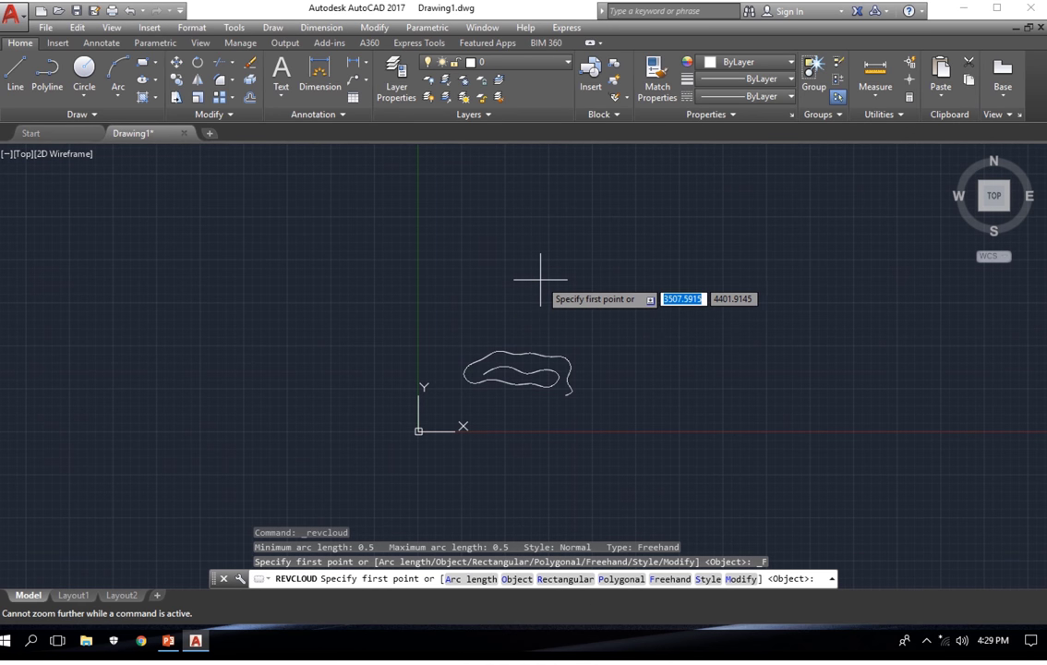
pyautogui.scroll(2, 542, 272)
pyautogui.moveTo(545, 264); pyautogui.dragTo(321, 328, button='middle')
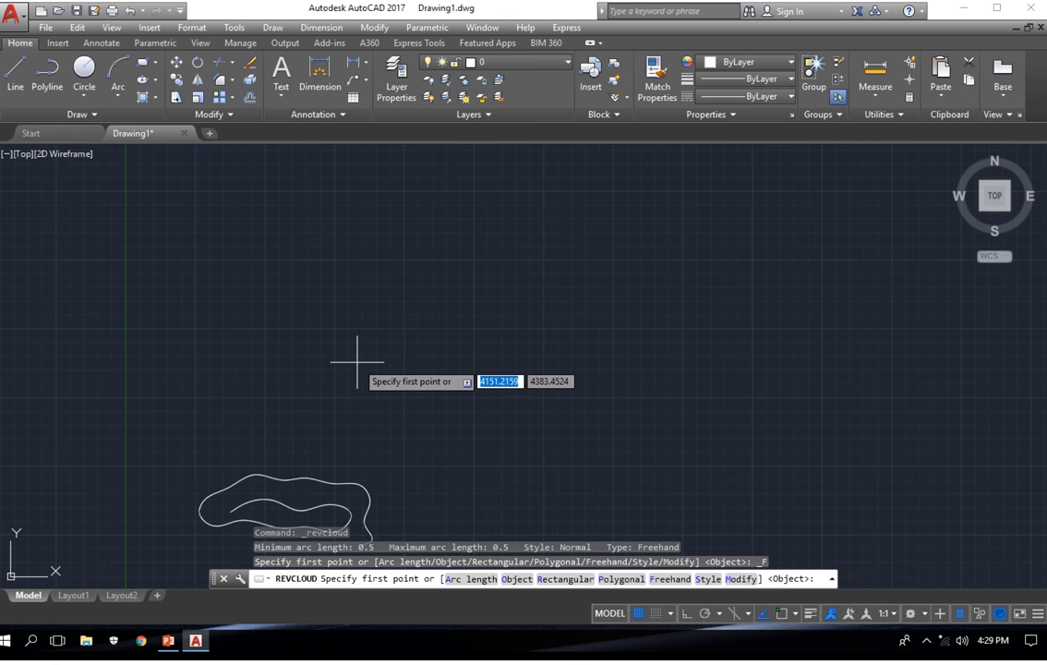
pyautogui.click(338, 366)
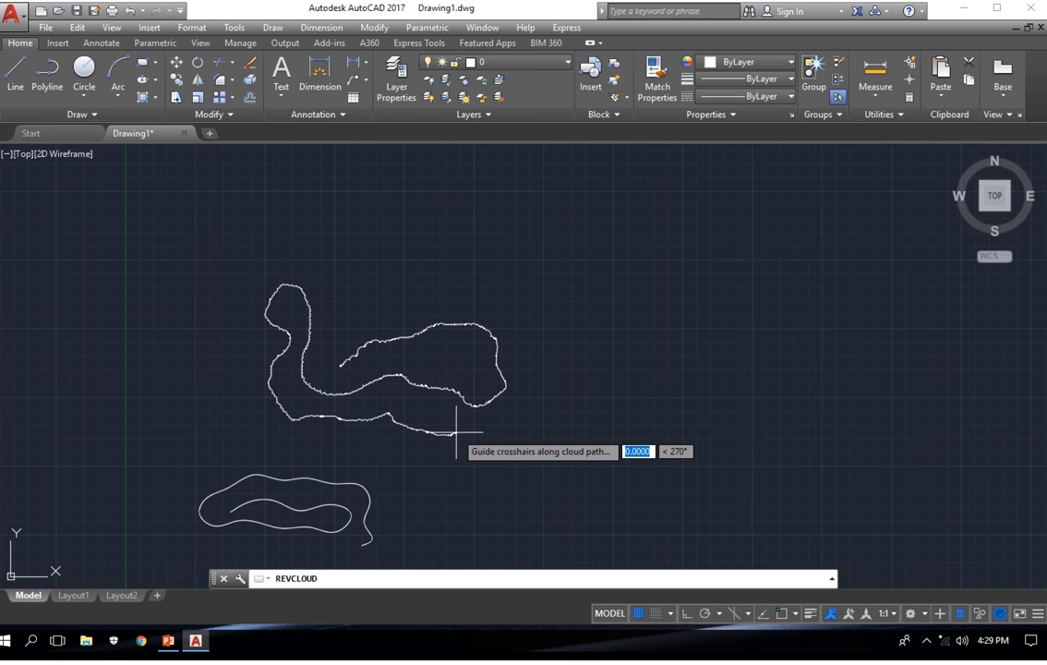
pyautogui.press('Return')
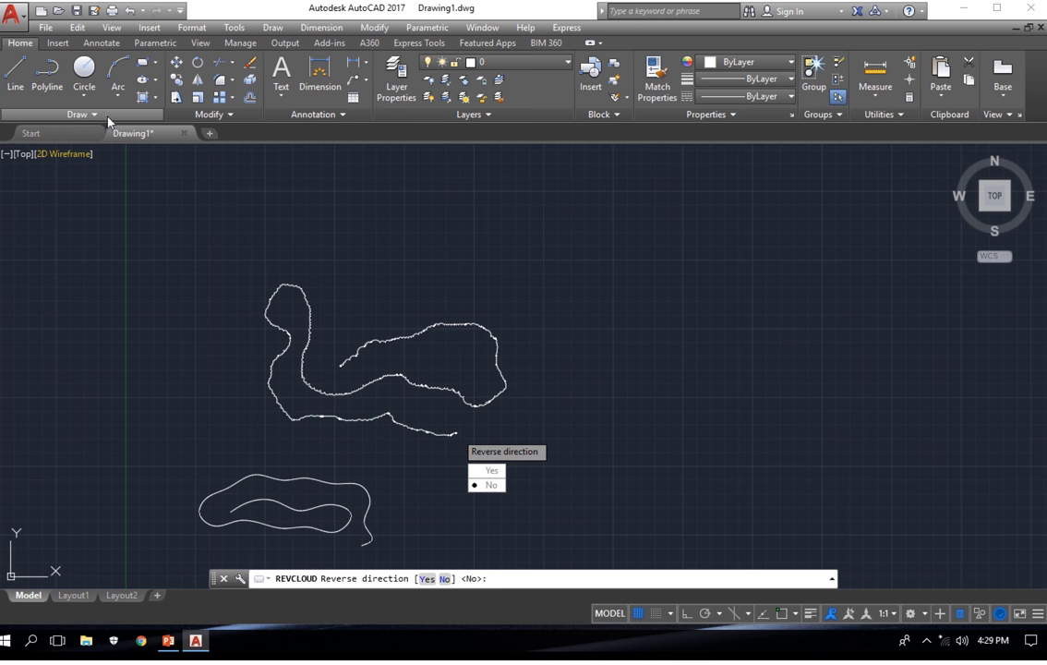
pyautogui.press('Return')
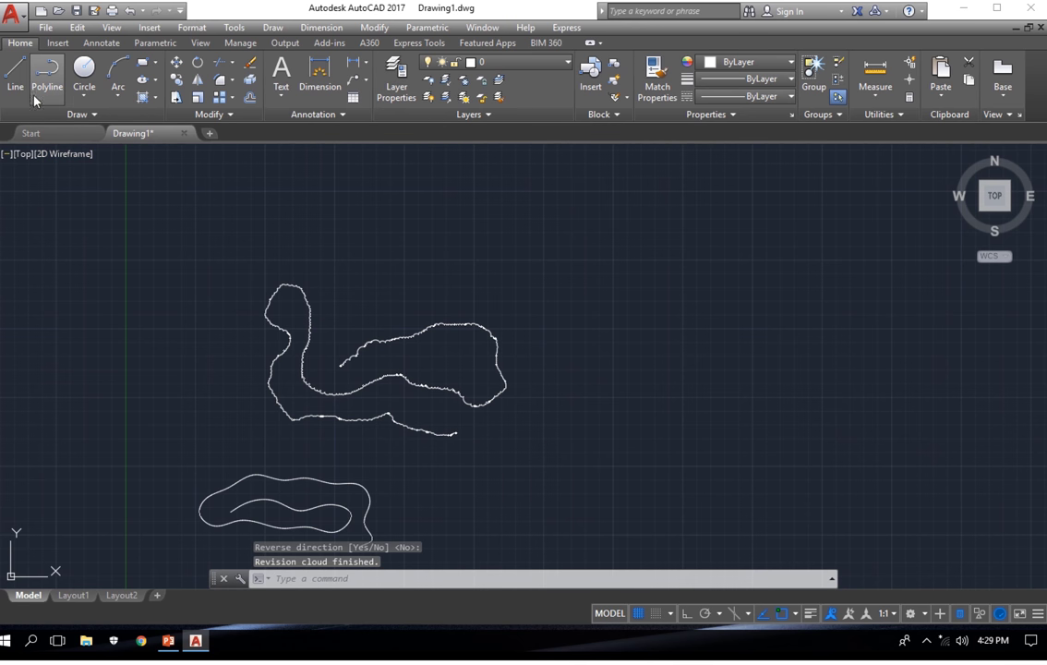
# Draw a circle by centre and radius to the right of the revision cloud, centred at about (10029, 5562).
pyautogui.click(90, 114)
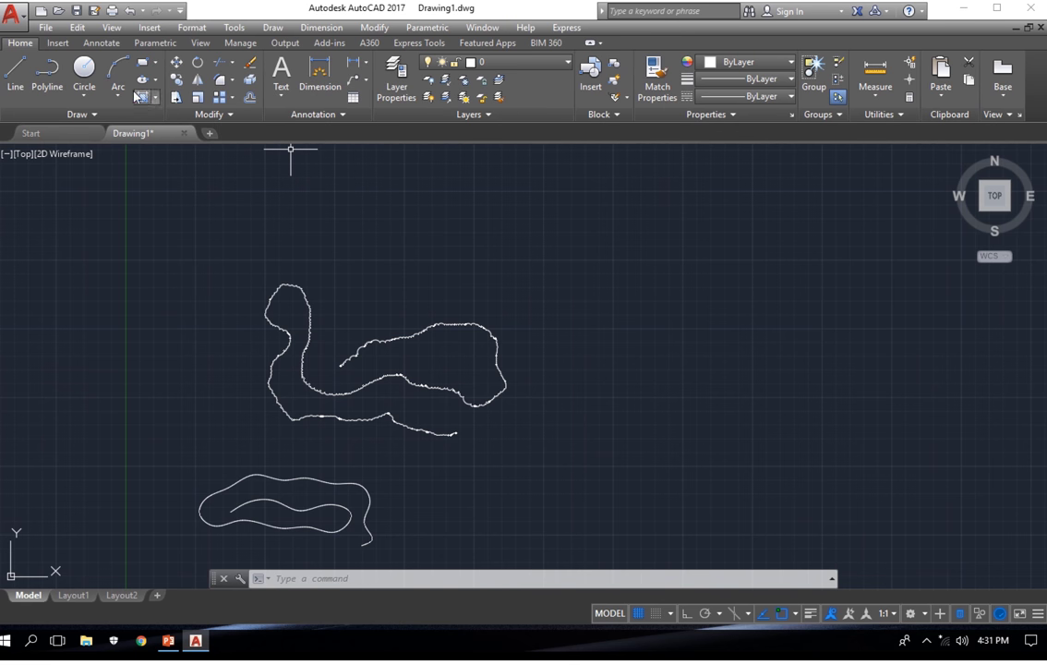
pyautogui.click(85, 74)
pyautogui.moveTo(690, 276); pyautogui.dragTo(610, 276, button='middle')
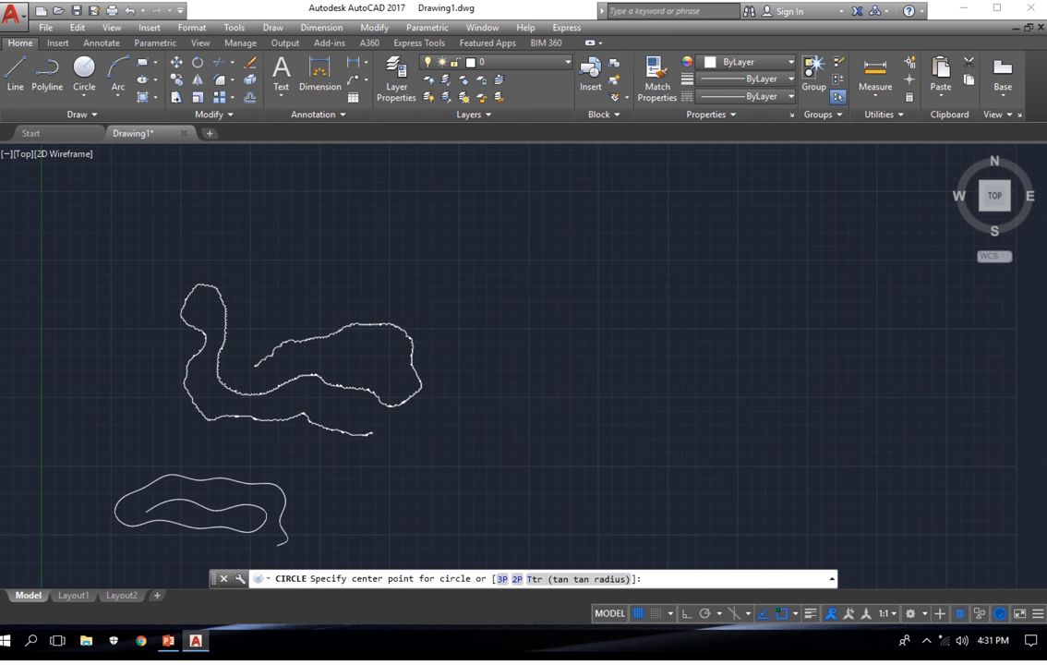
pyautogui.click(600, 296)
pyautogui.click(580, 234)
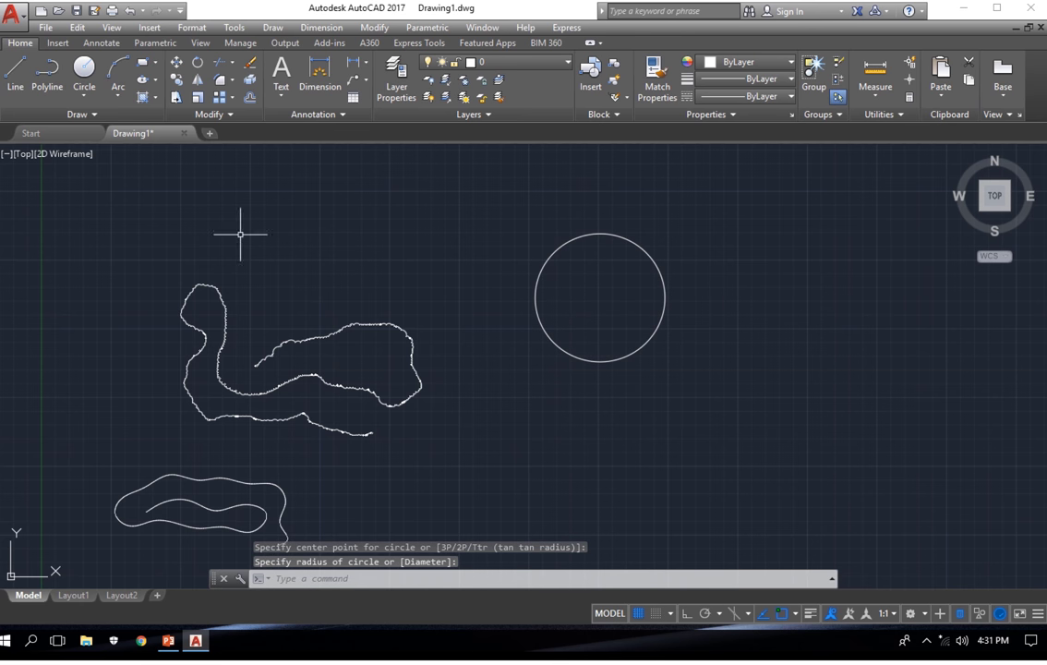
# Move the circle by its centre point to a spot farther right and slightly lower in the drawing.
pyautogui.click(176, 64)
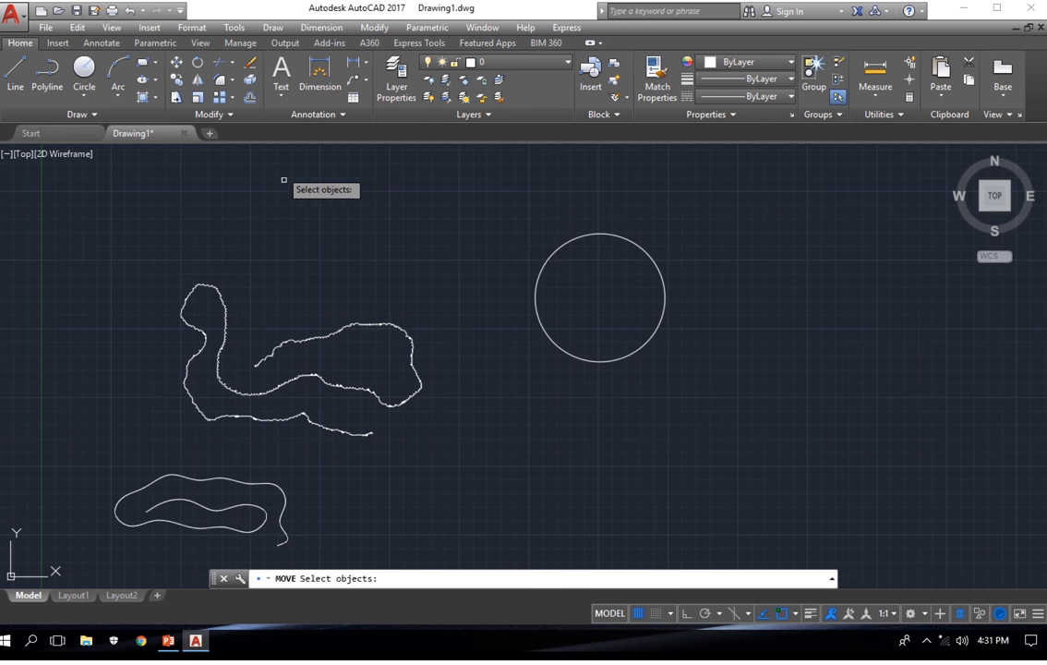
pyautogui.click(614, 235)
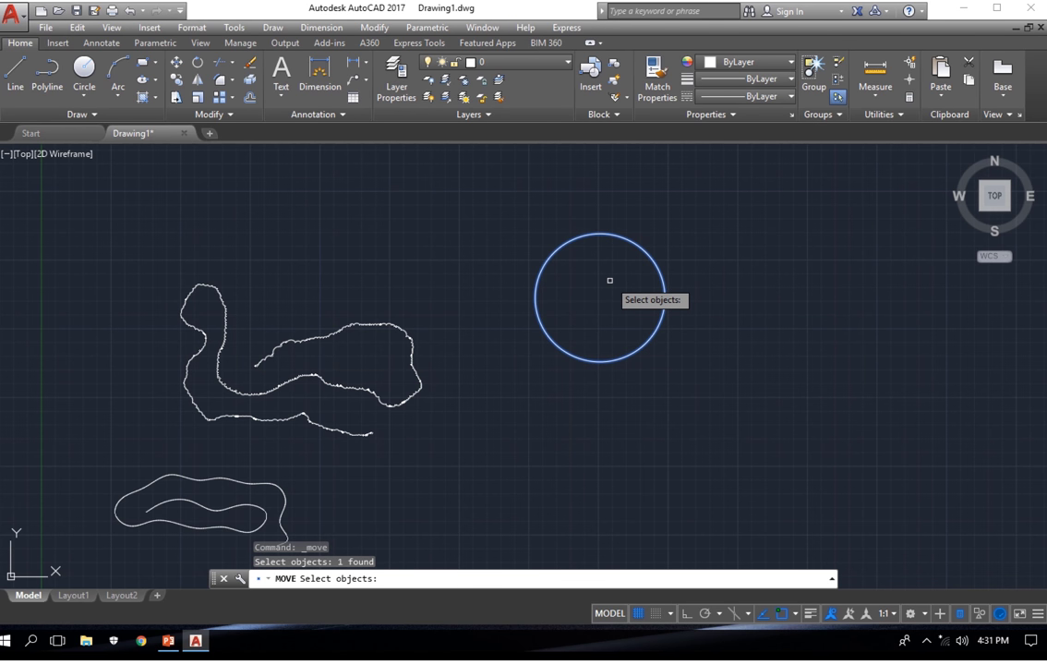
pyautogui.press('Return')
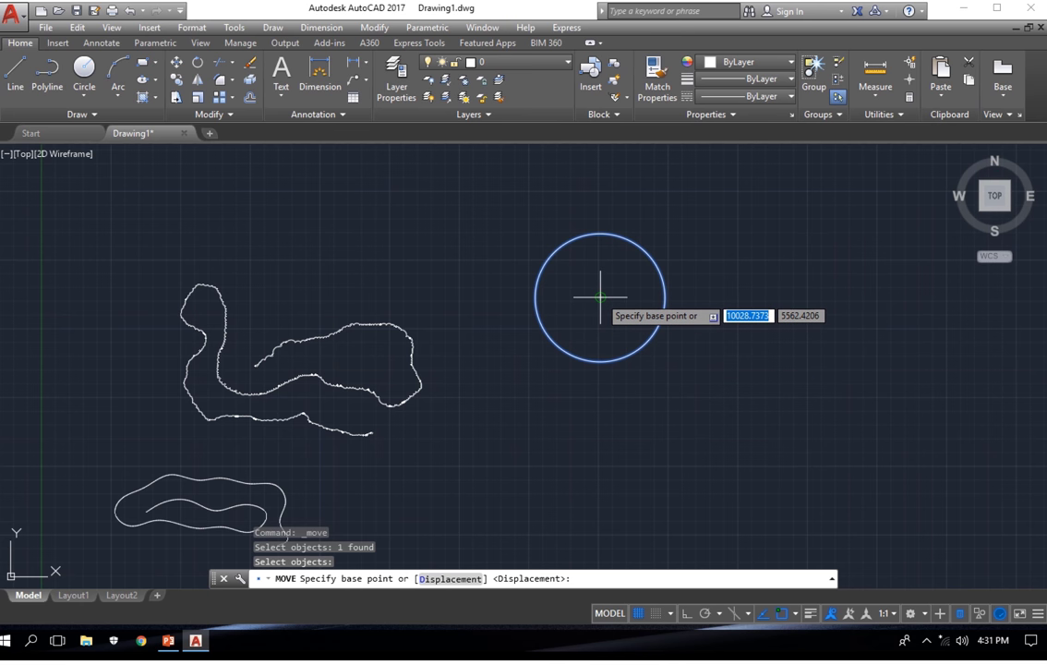
pyautogui.click(600, 297)
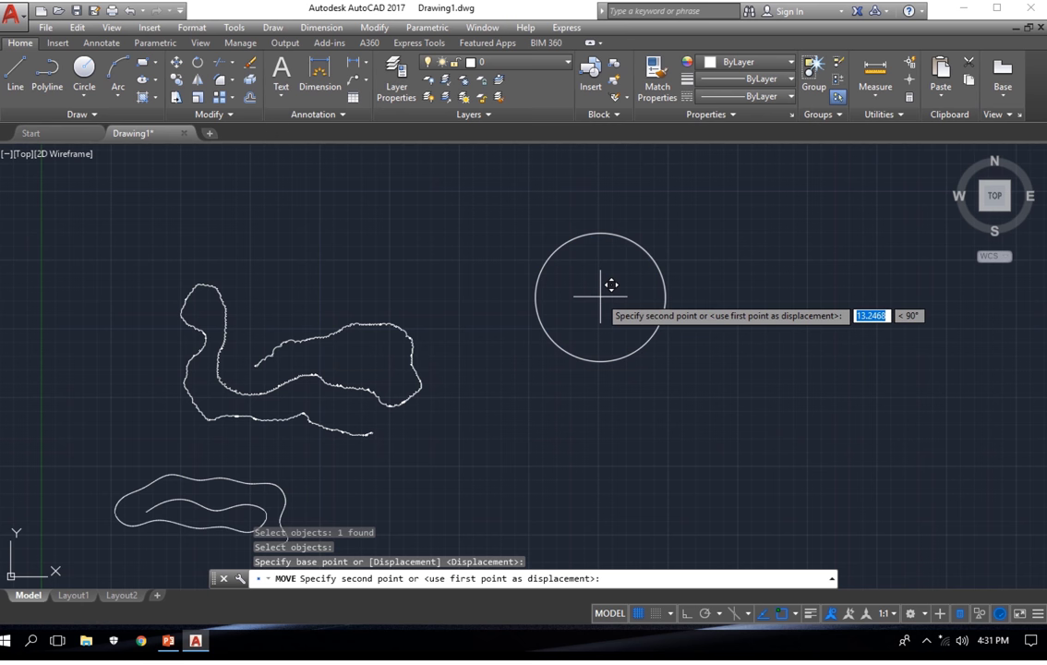
pyautogui.click(773, 355)
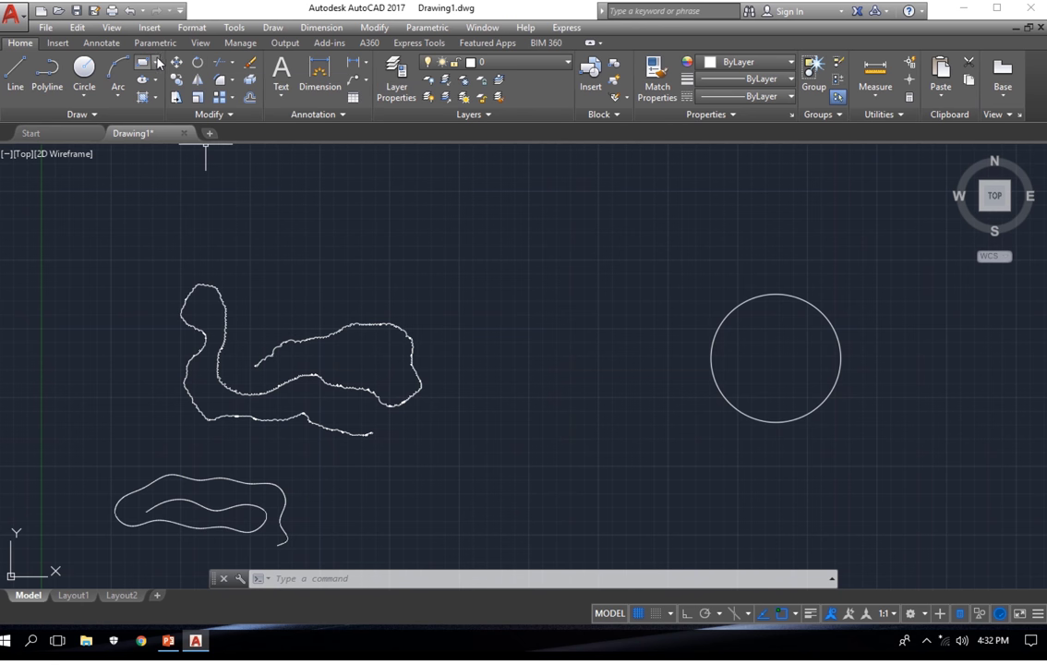
# Draw a very small 3-sided polygon, inscribed in a circle, in the empty area above and left of the circle.
pyautogui.click(156, 64)
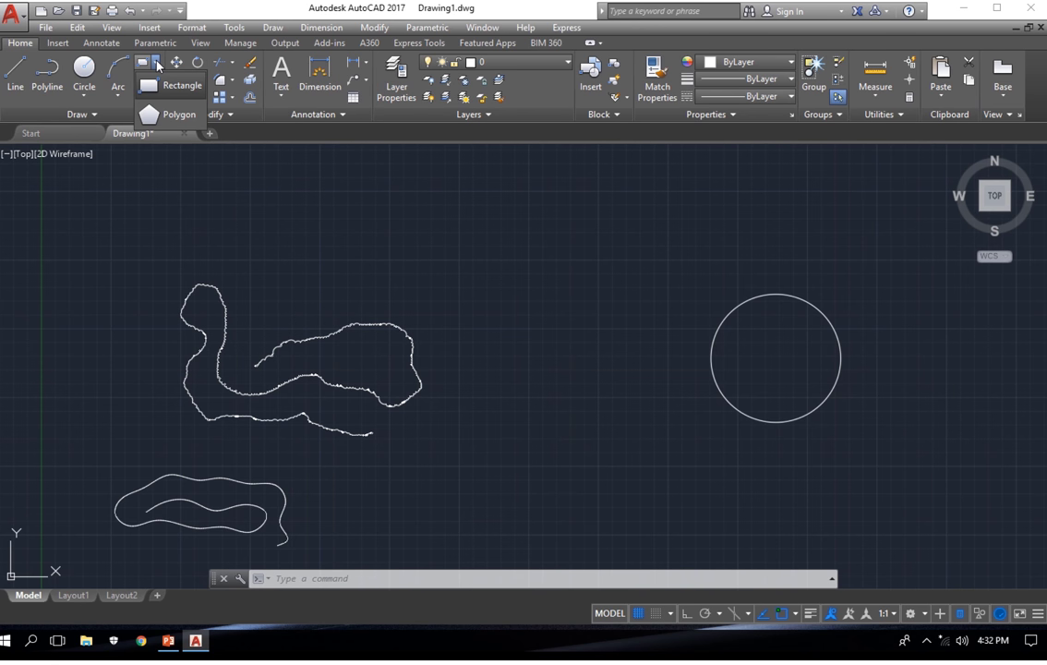
pyautogui.click(175, 114)
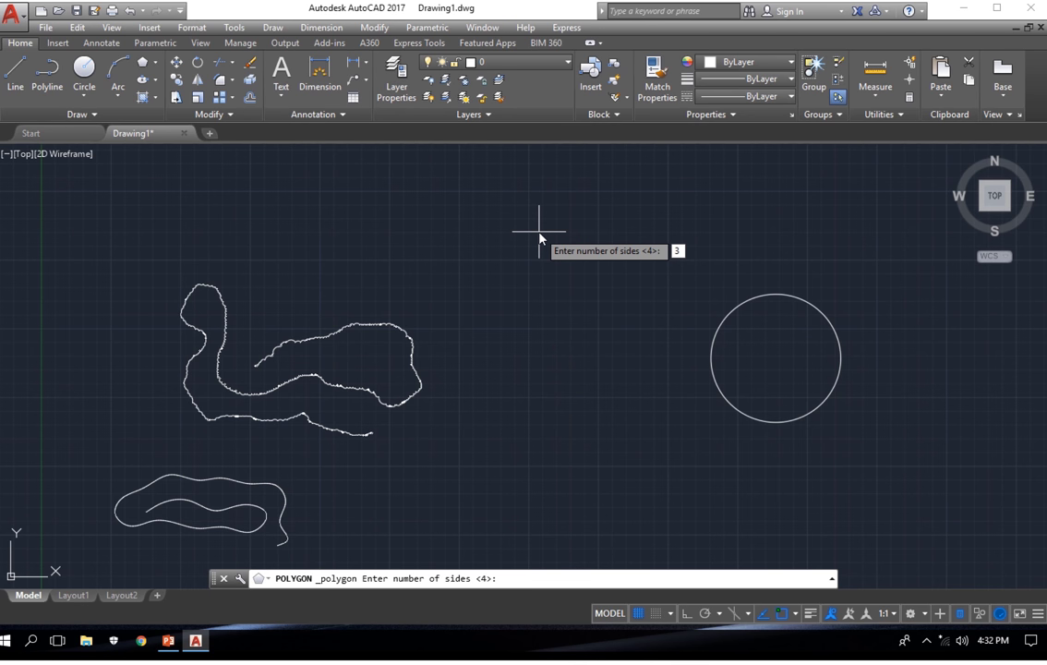
pyautogui.press('Return')
pyautogui.click(570, 229)
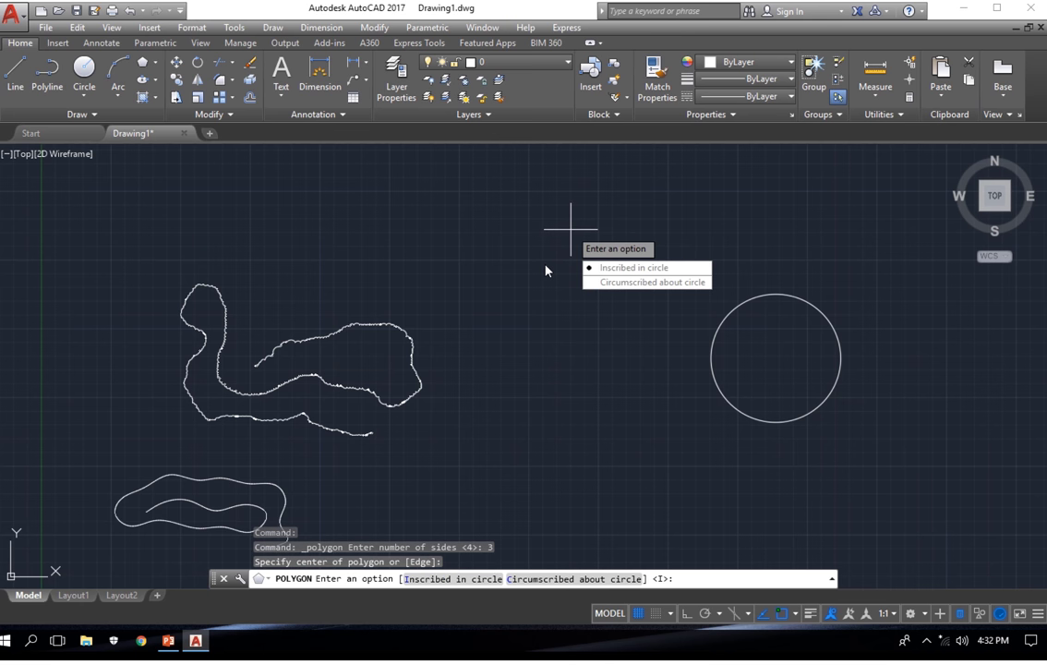
pyautogui.press('Return')
pyautogui.click(567, 228)
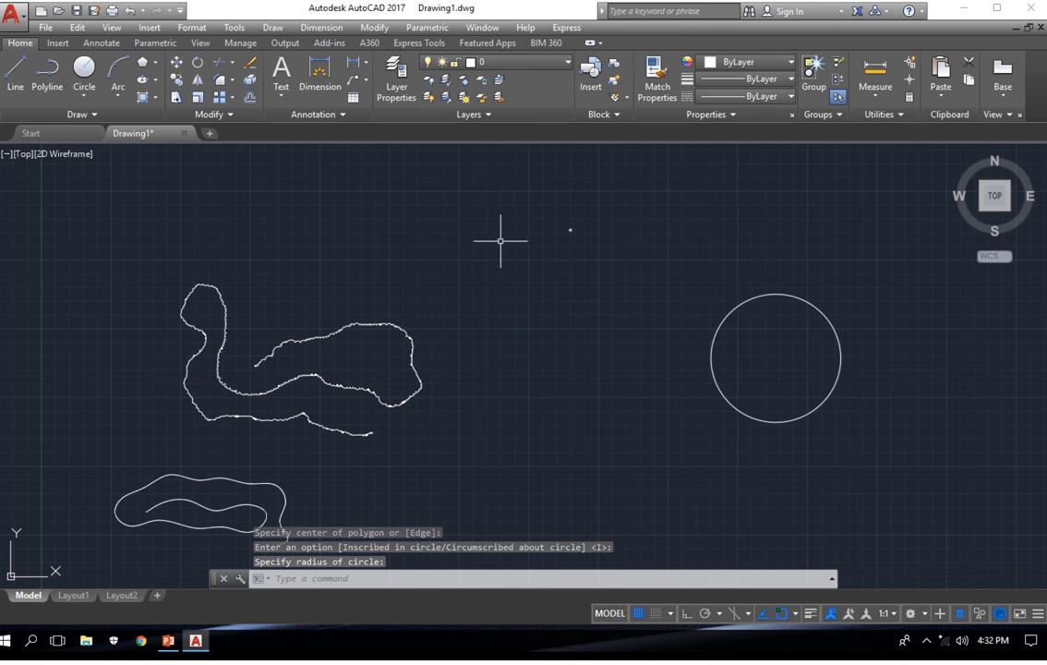
# Examine the tiny triangle up close.
pyautogui.scroll(5, 547, 228)
pyautogui.scroll(3, 656, 221)
pyautogui.moveTo(766, 224)
pyautogui.mouseDown(button='middle')
pyautogui.moveTo(589, 246)
pyautogui.moveTo(598, 261)
pyautogui.moveTo(581, 275)
pyautogui.mouseUp(button='middle')
pyautogui.scroll(3, 618, 222)
pyautogui.scroll(-5, 578, 268)
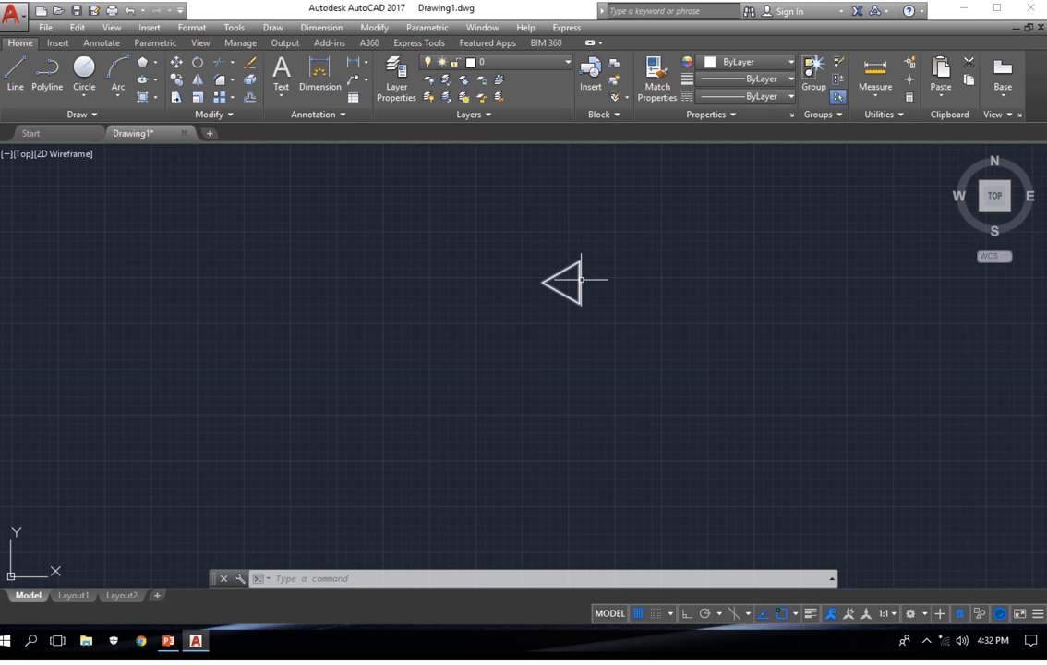
pyautogui.click(580, 279)
pyautogui.press('Escape')
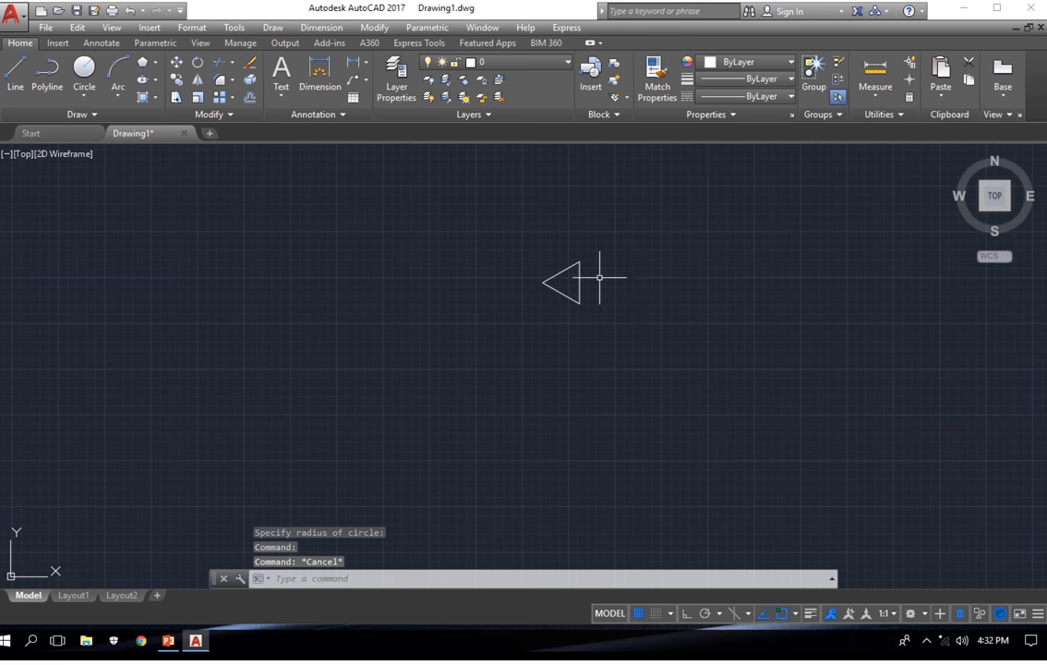
pyautogui.scroll(5, 598, 281)
pyautogui.moveTo(590, 290); pyautogui.dragTo(587, 363, button='middle')
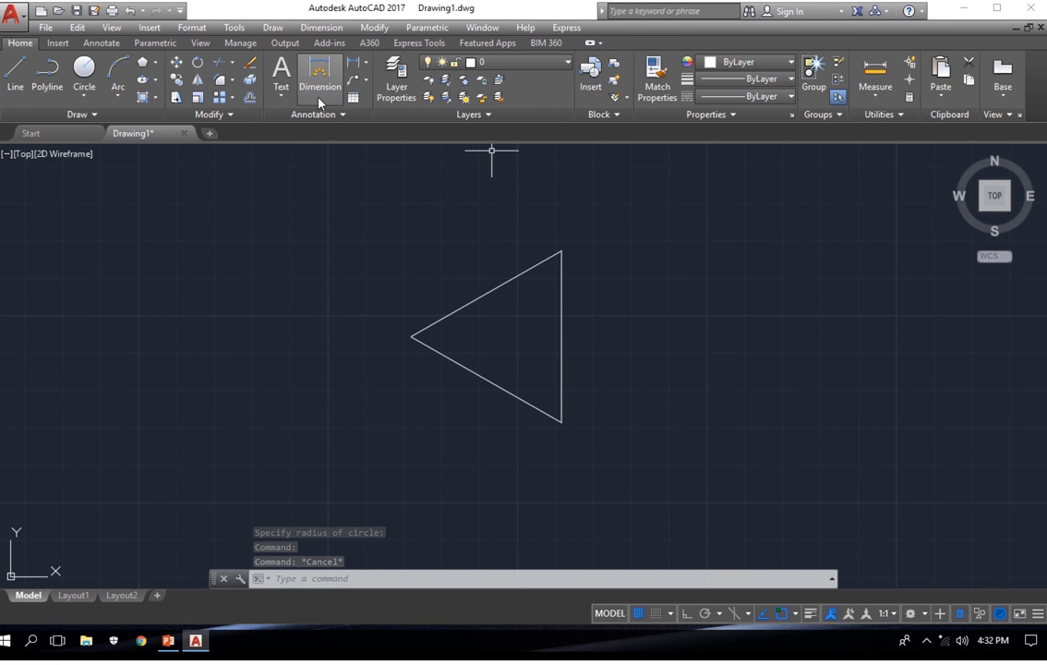
# Rotate the triangle about its centre so that one corner points downward and the opposite side lies nearly horizontal.
pyautogui.click(198, 66)
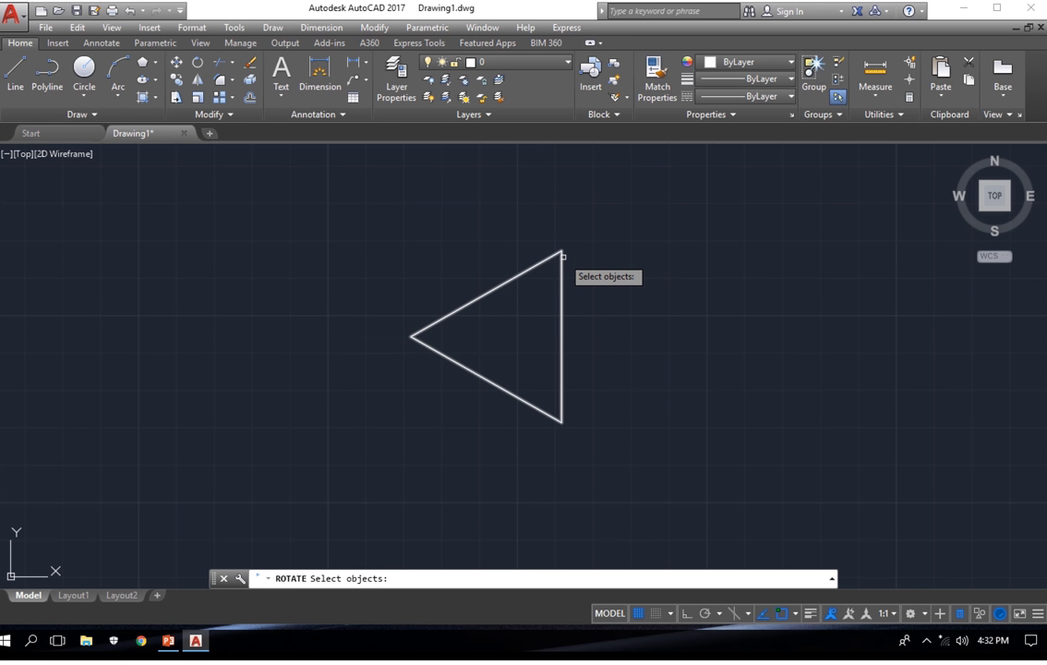
pyautogui.click(563, 255)
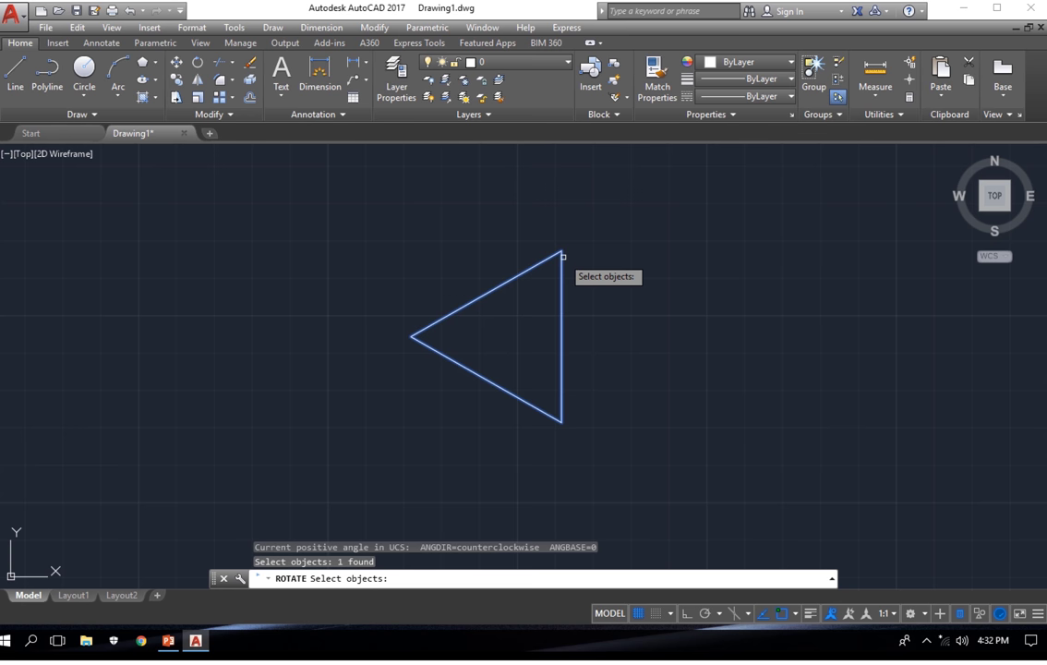
pyautogui.press('Return')
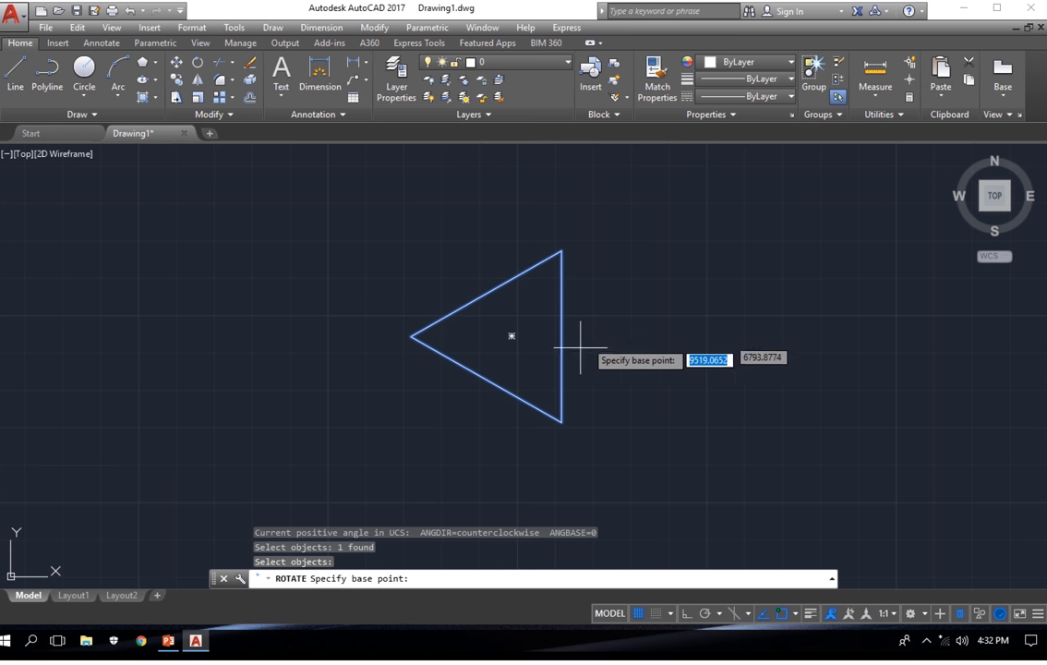
pyautogui.click(512, 336)
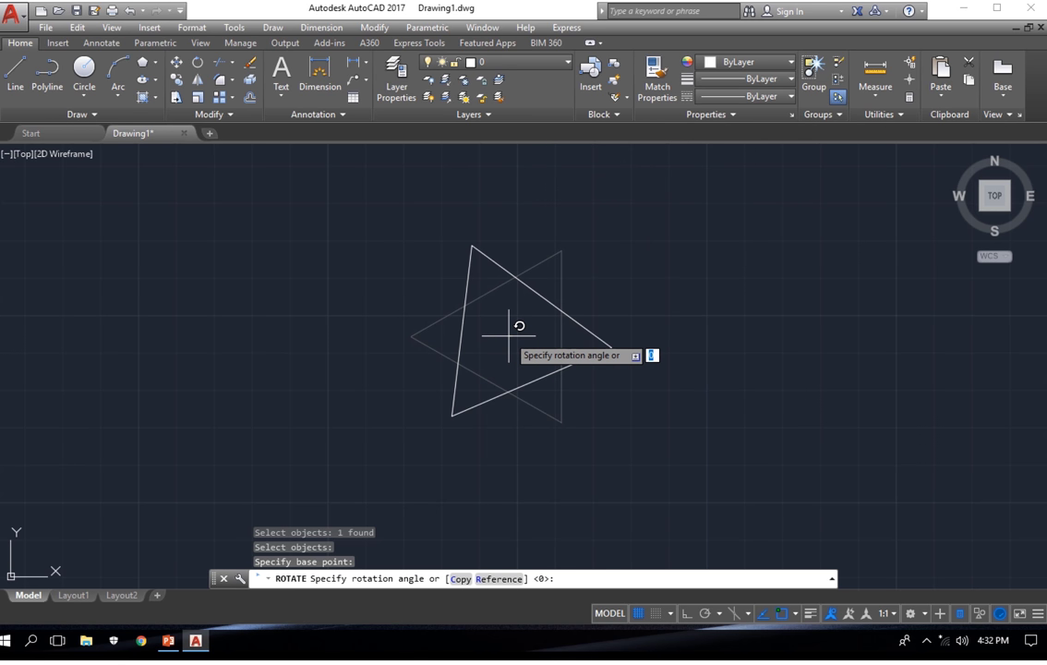
pyautogui.click(432, 383)
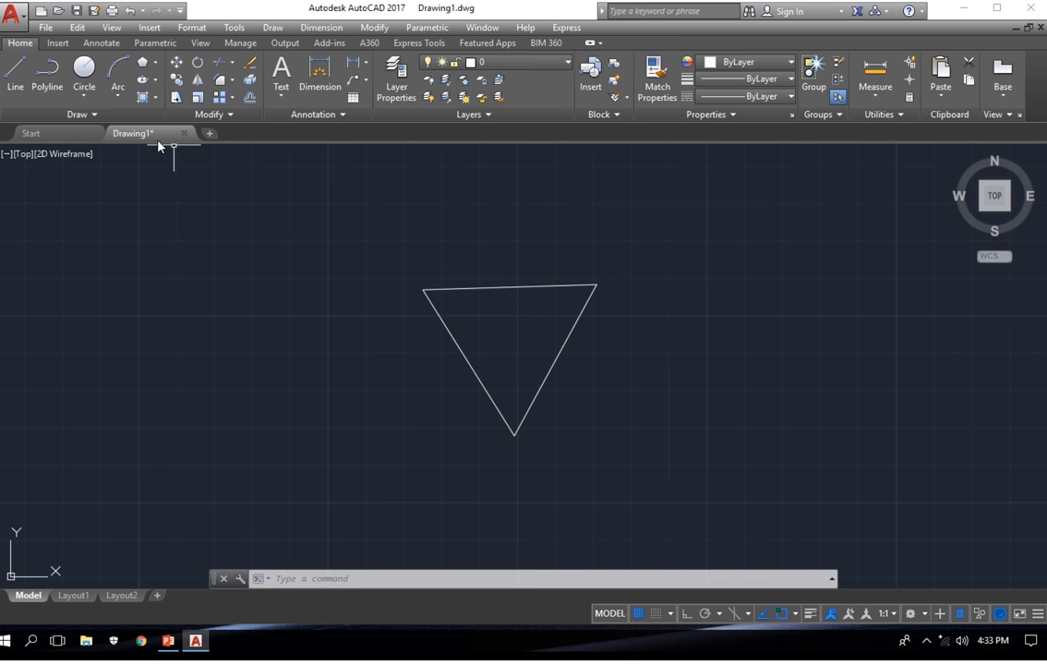
# Draw a nearly horizontal line straight across the lower half of the triangle, extending past both of its slanted sides.
pyautogui.click(13, 74)
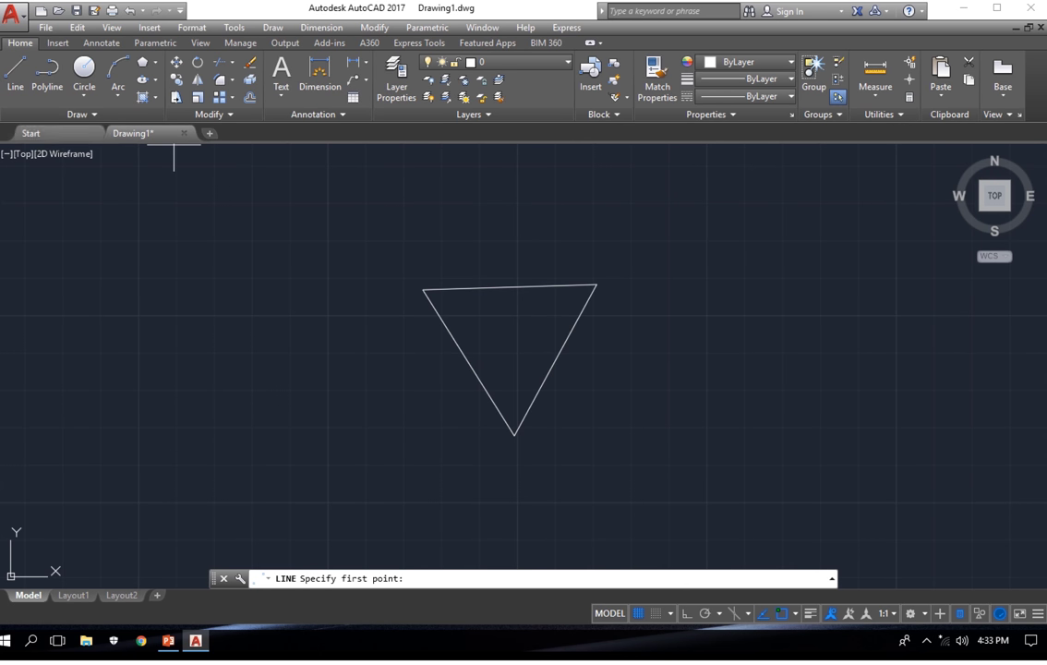
pyautogui.click(346, 357)
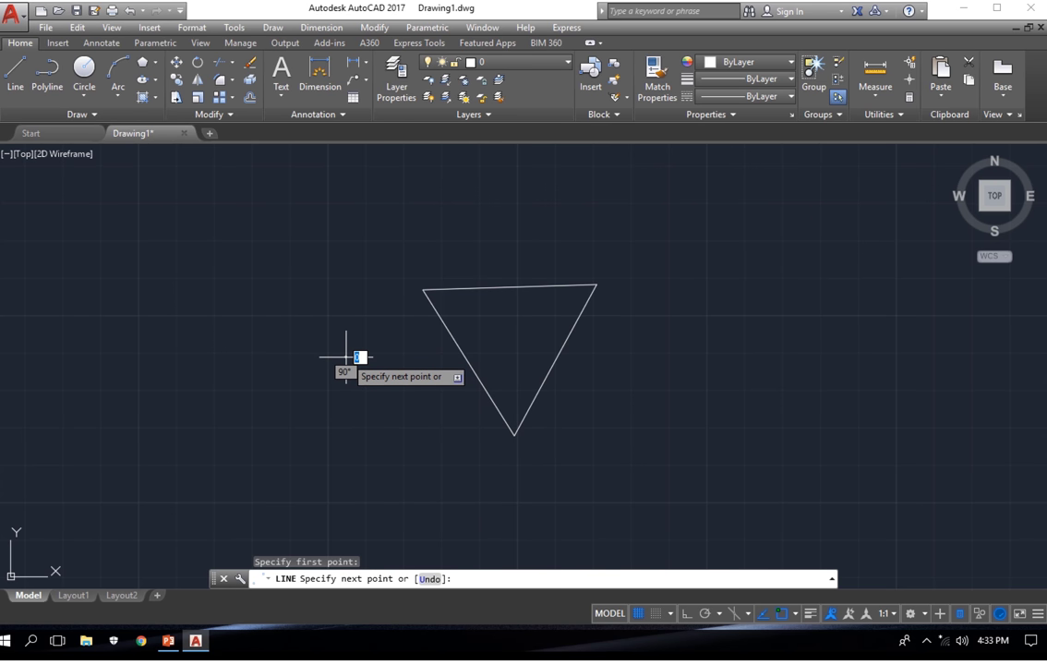
pyautogui.click(683, 356)
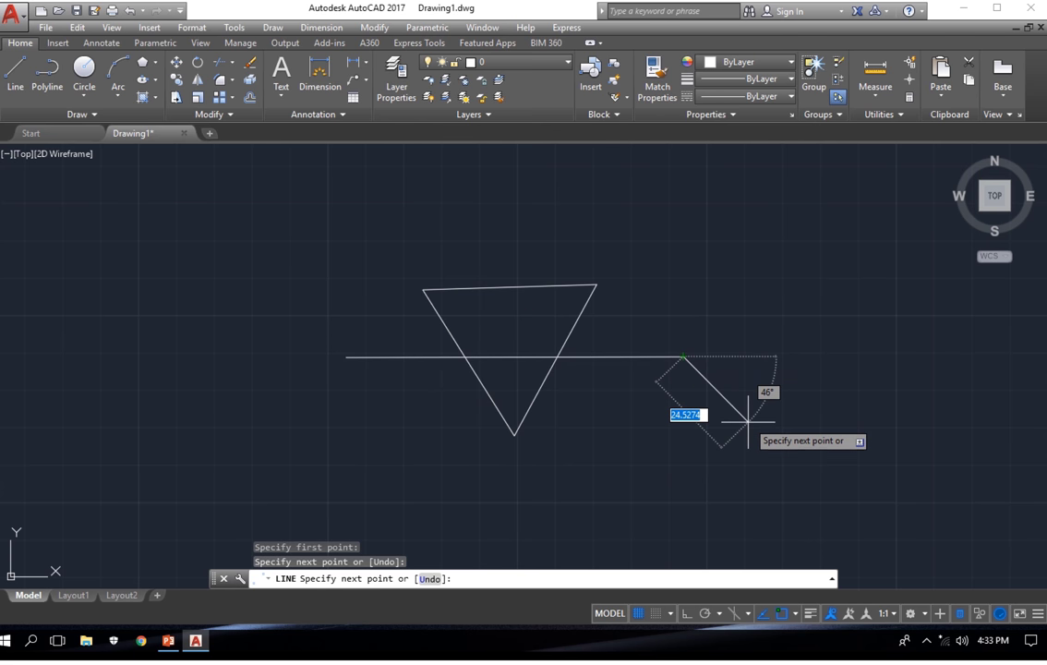
pyautogui.press('Return')
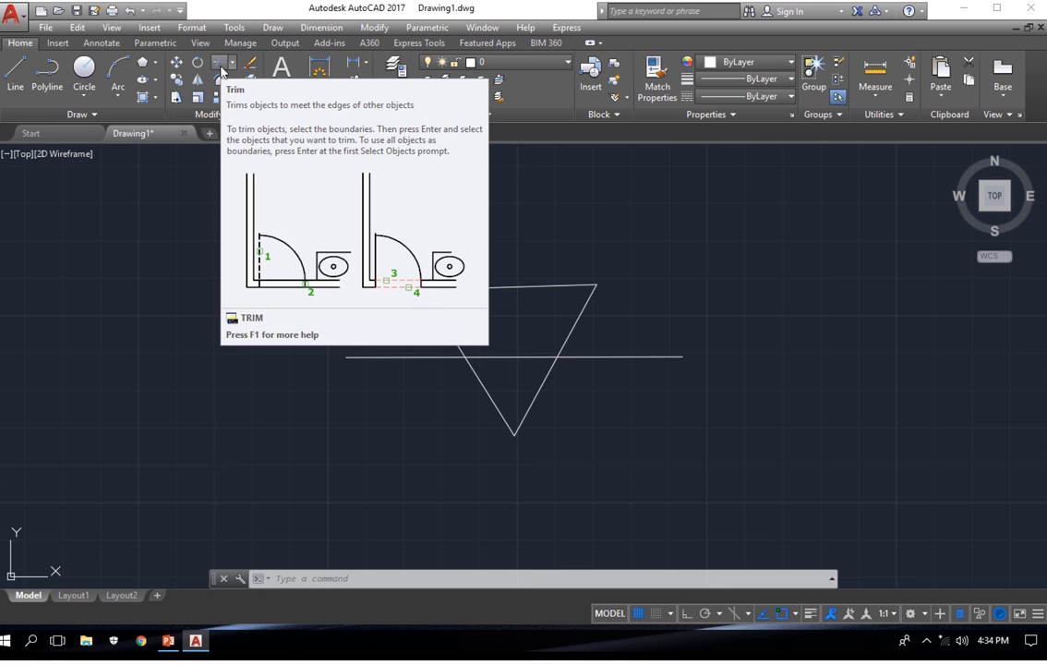
# Trim away the part of the line inside the triangle, using all objects as cutting edges.
pyautogui.click(221, 68)
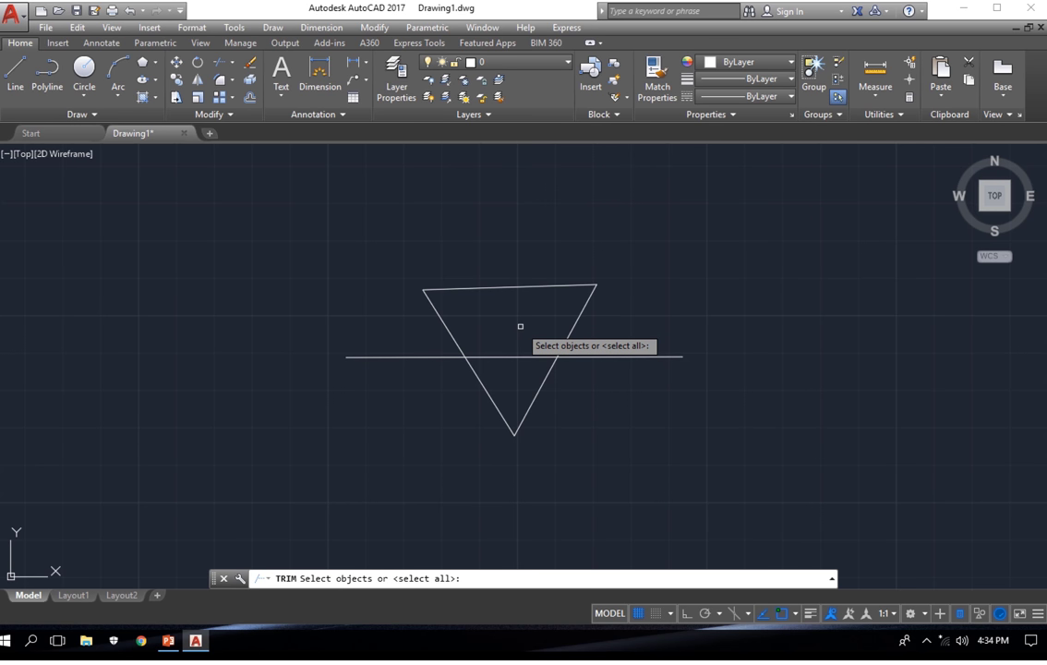
pyautogui.press('Return')
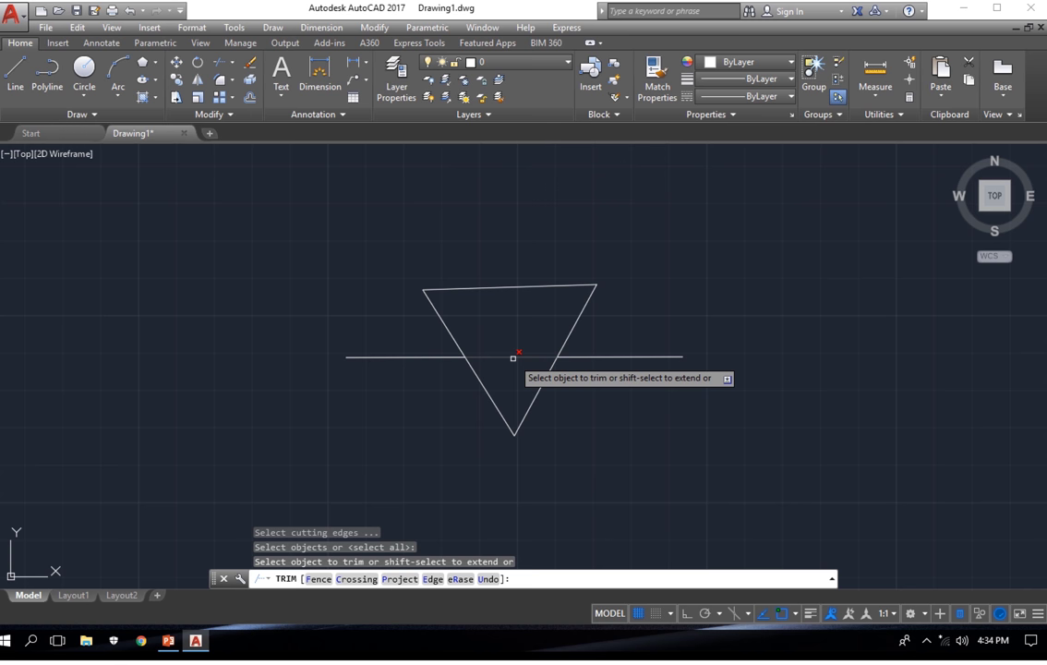
pyautogui.click(514, 357)
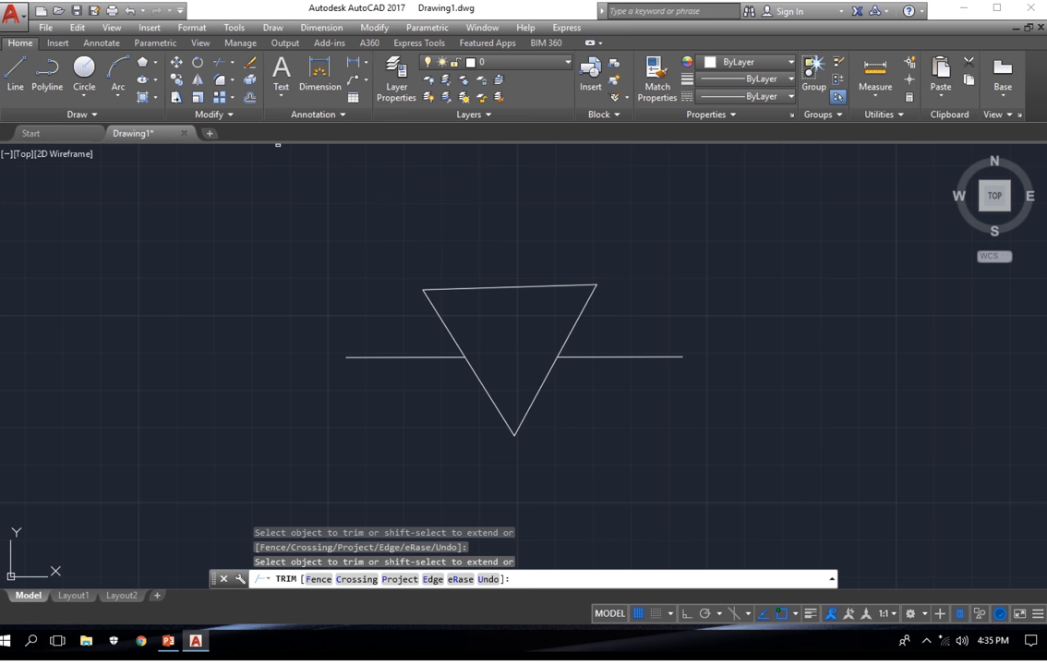
pyautogui.press('Return')
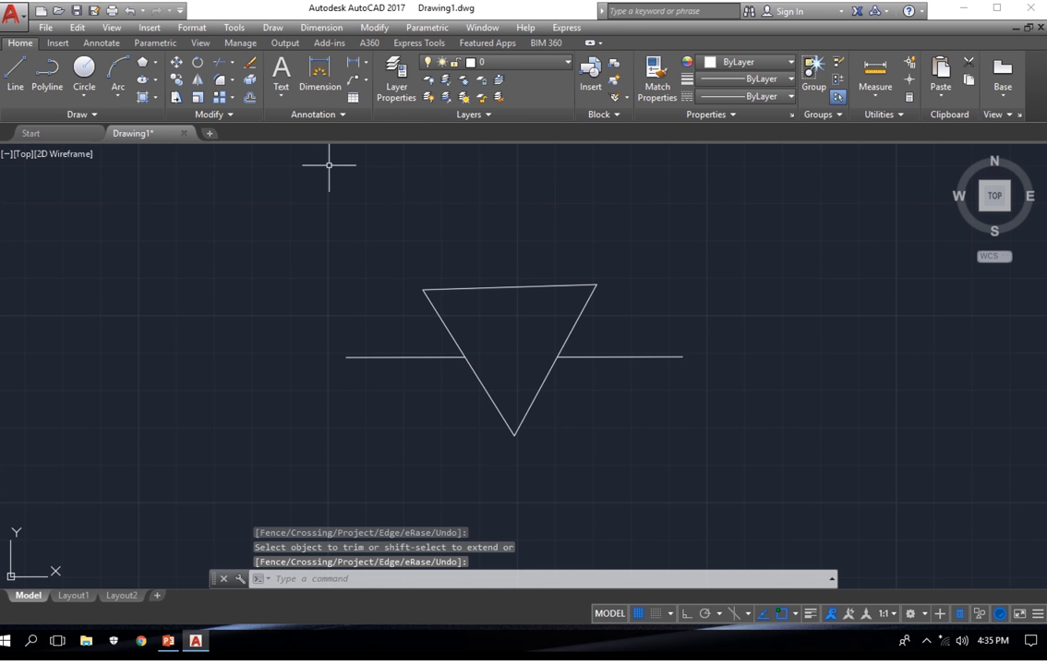
# Erase the two remaining line pieces outside the triangle, the right one first and the left one second.
pyautogui.click(248, 69)
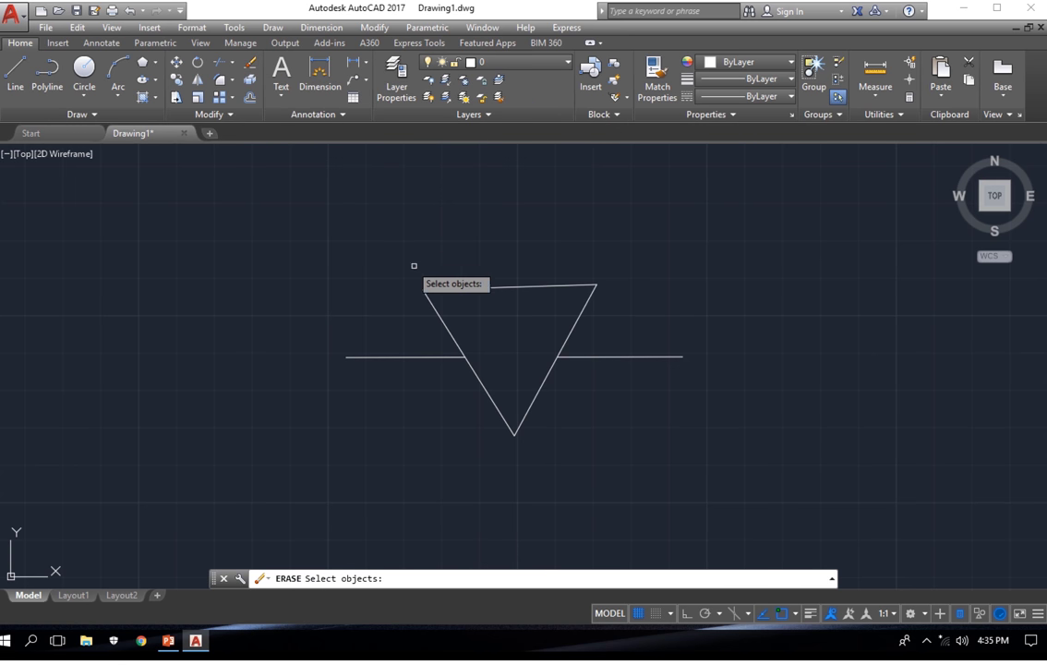
pyautogui.click(435, 307)
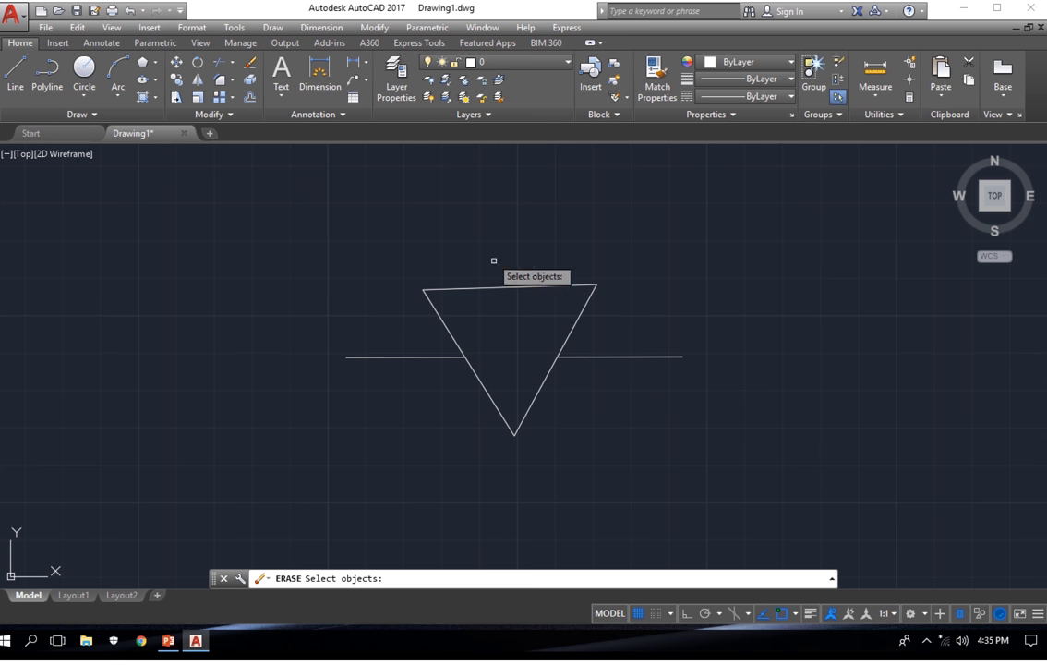
pyautogui.click(637, 356)
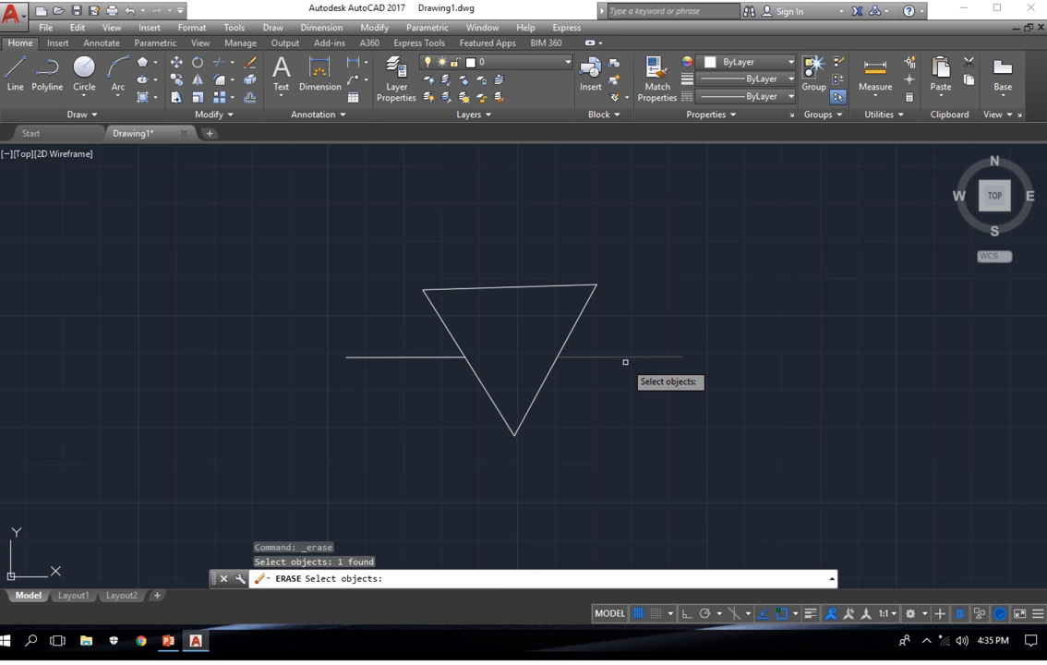
pyautogui.press('Return')
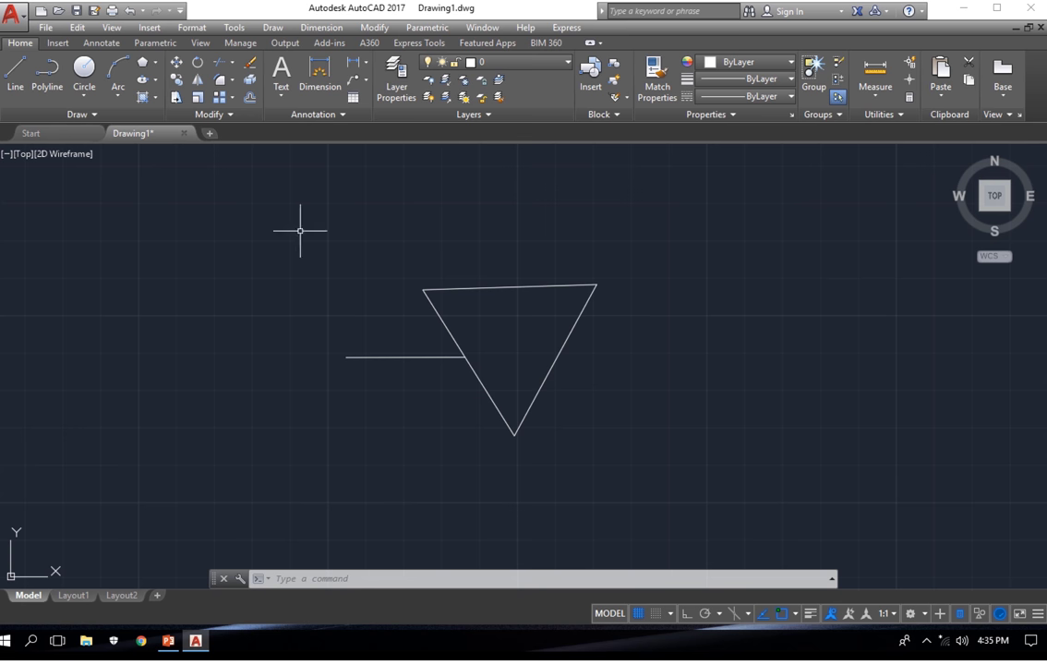
pyautogui.click(249, 62)
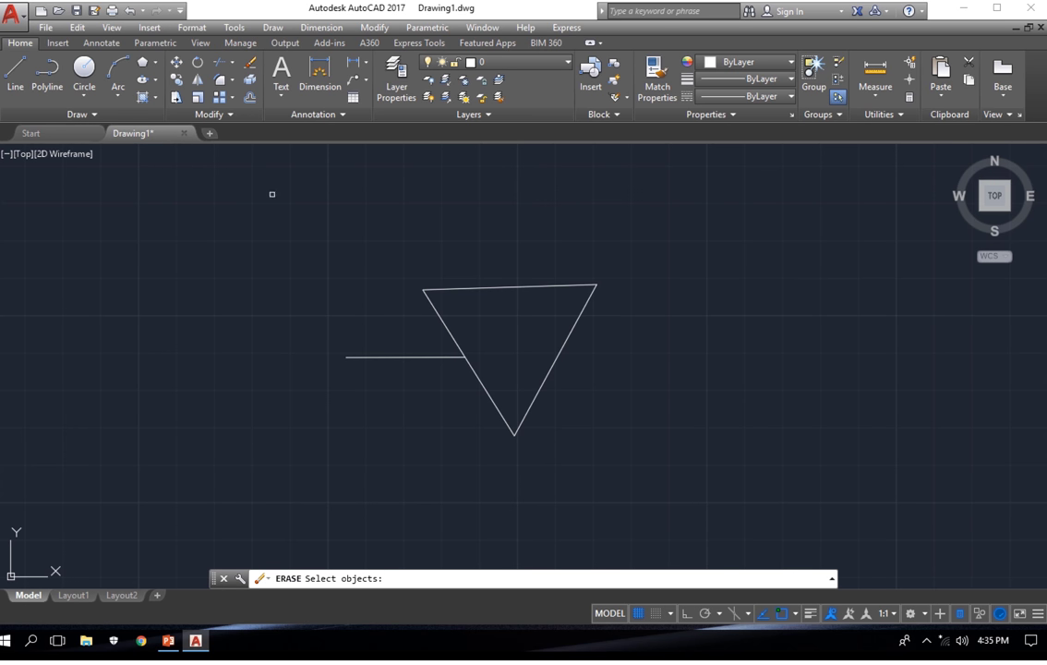
pyautogui.click(391, 356)
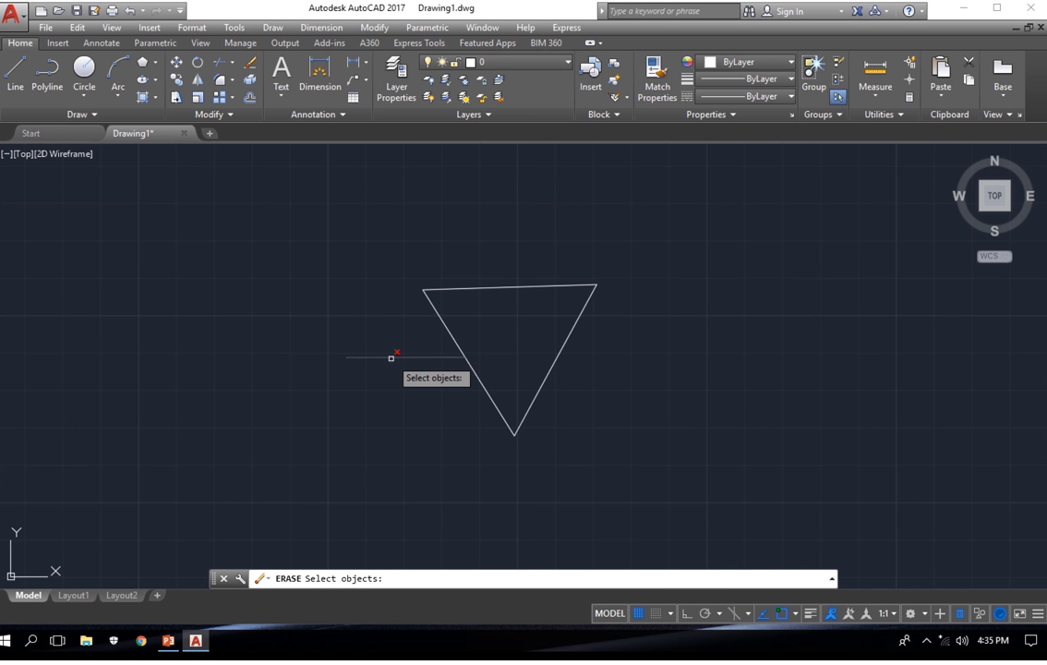
pyautogui.press('Return')
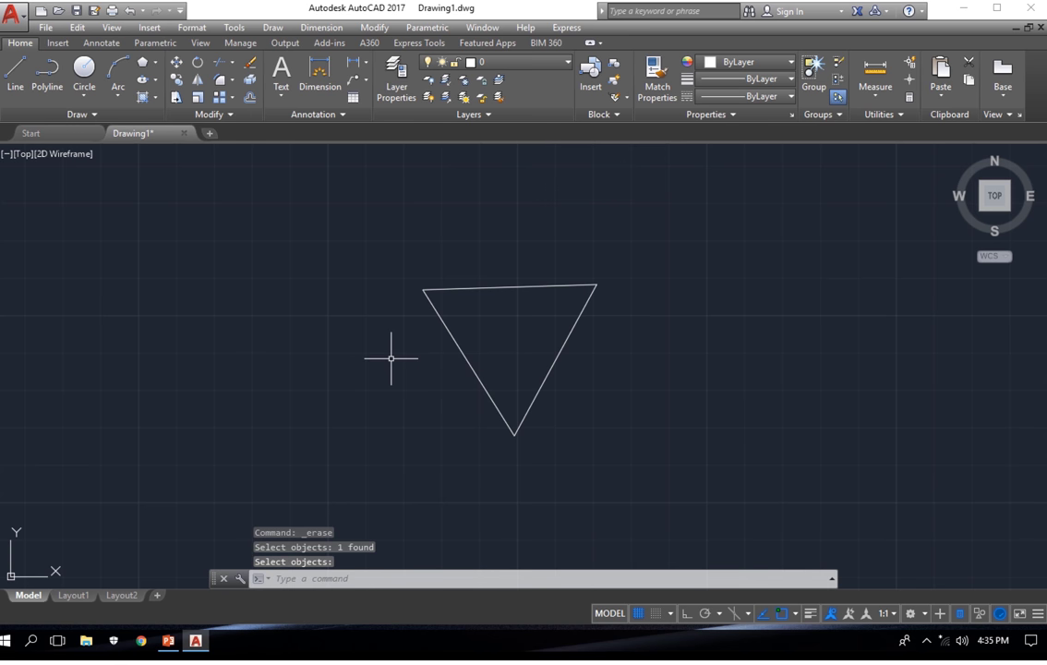
# Copy the triangle by its centre to seven spots around it: three on the left, three on the right and one directly above.
pyautogui.click(179, 81)
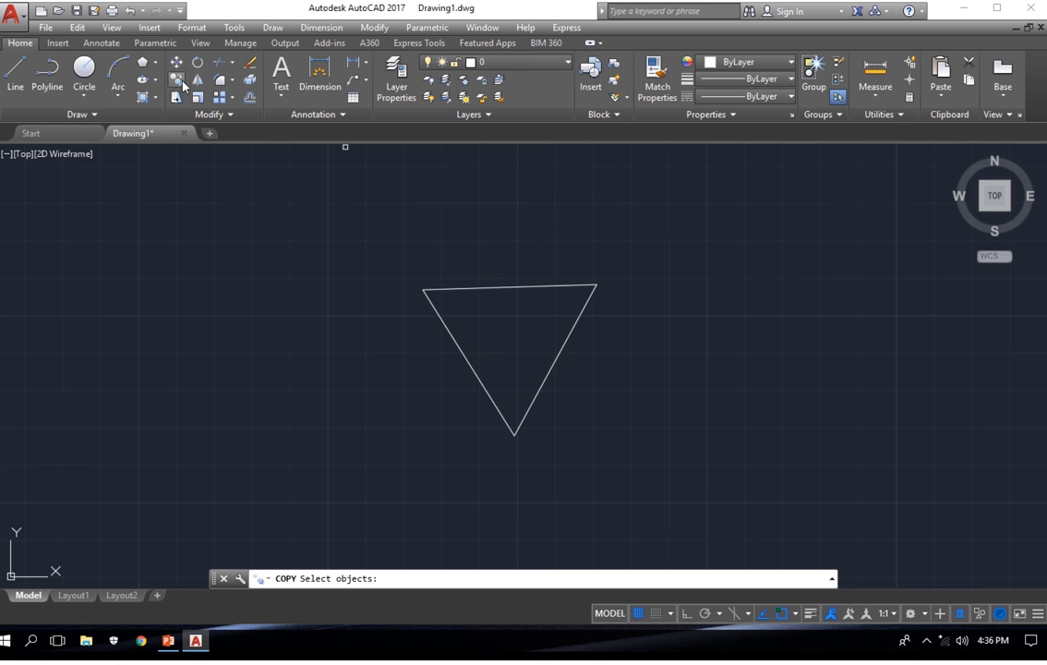
pyautogui.click(541, 286)
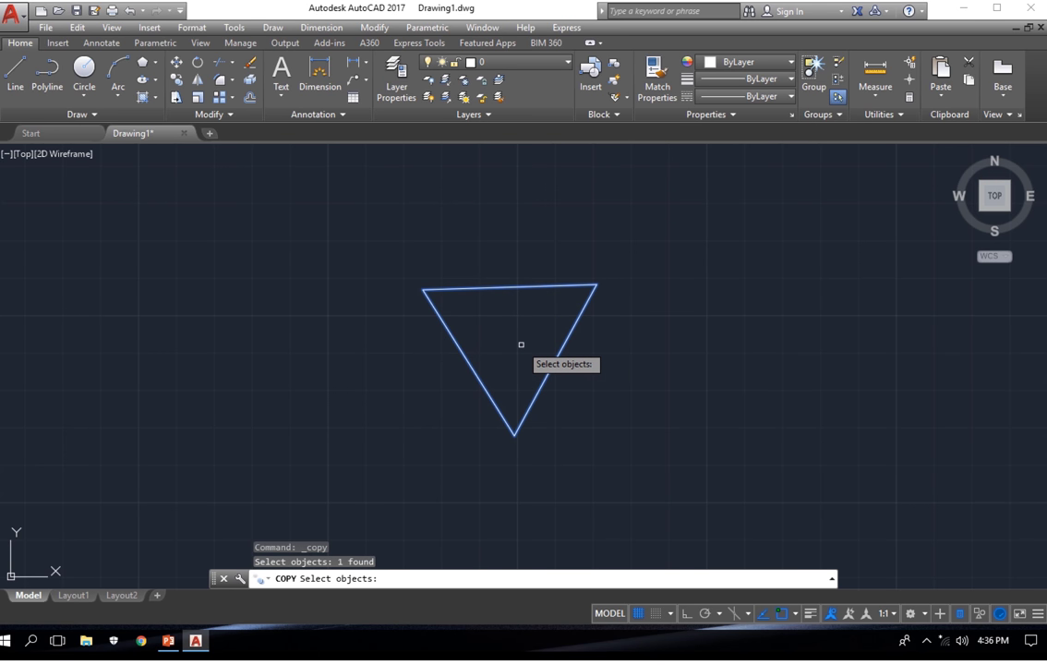
pyautogui.press('Return')
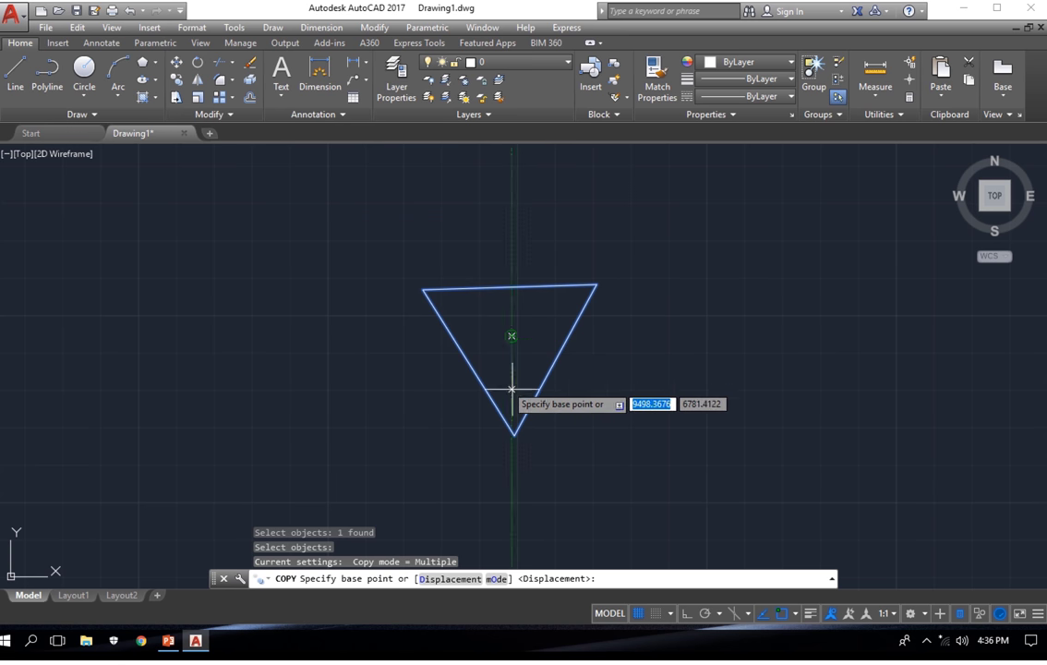
pyautogui.click(510, 335)
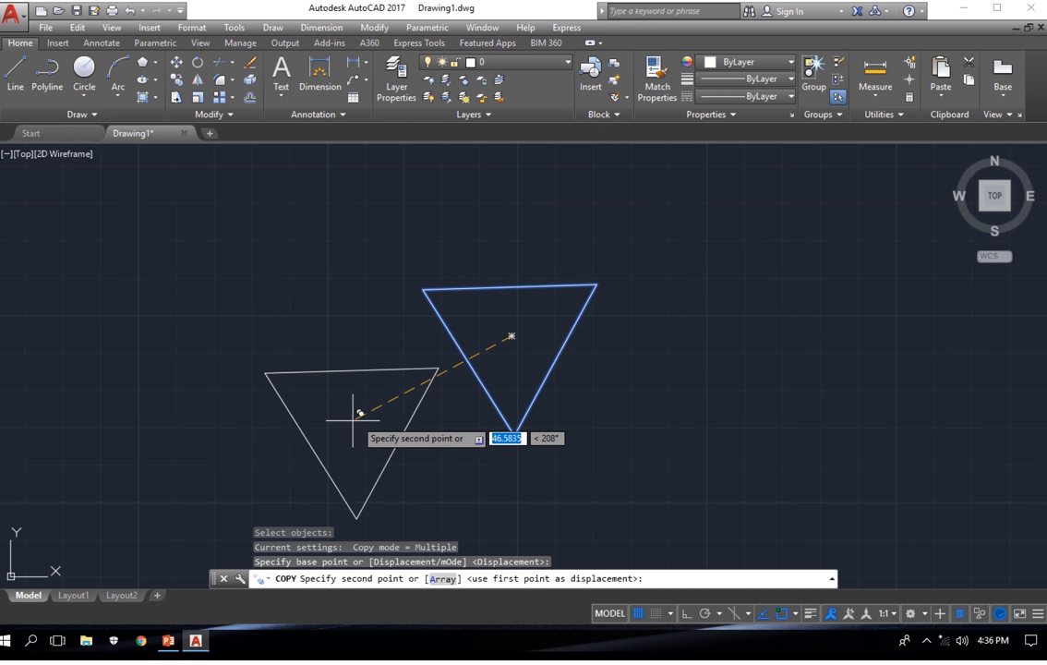
pyautogui.click(283, 417)
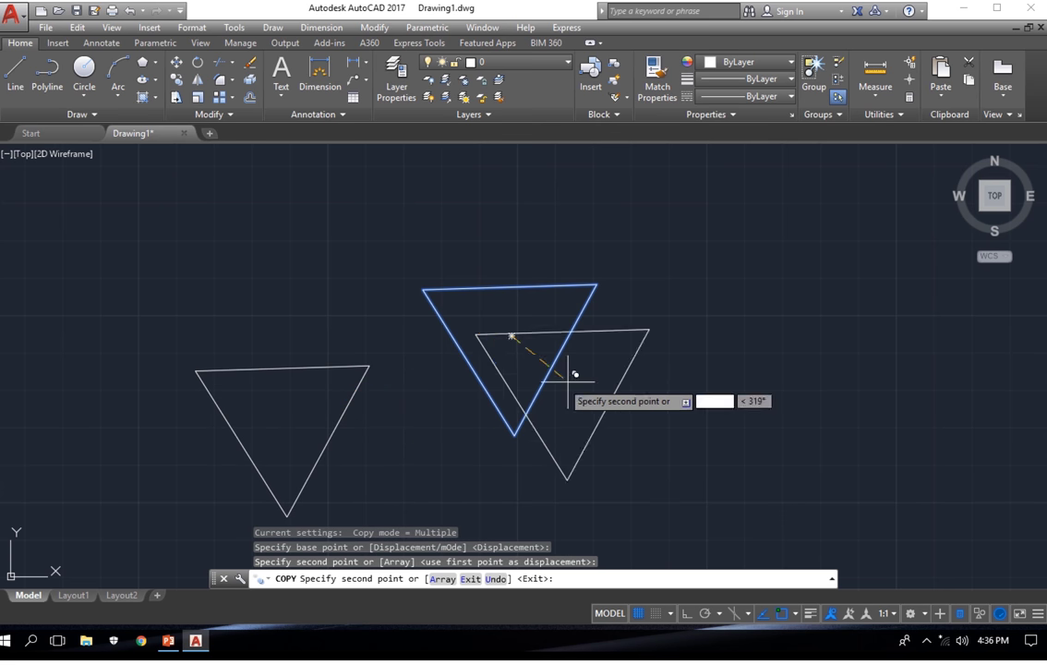
pyautogui.click(735, 429)
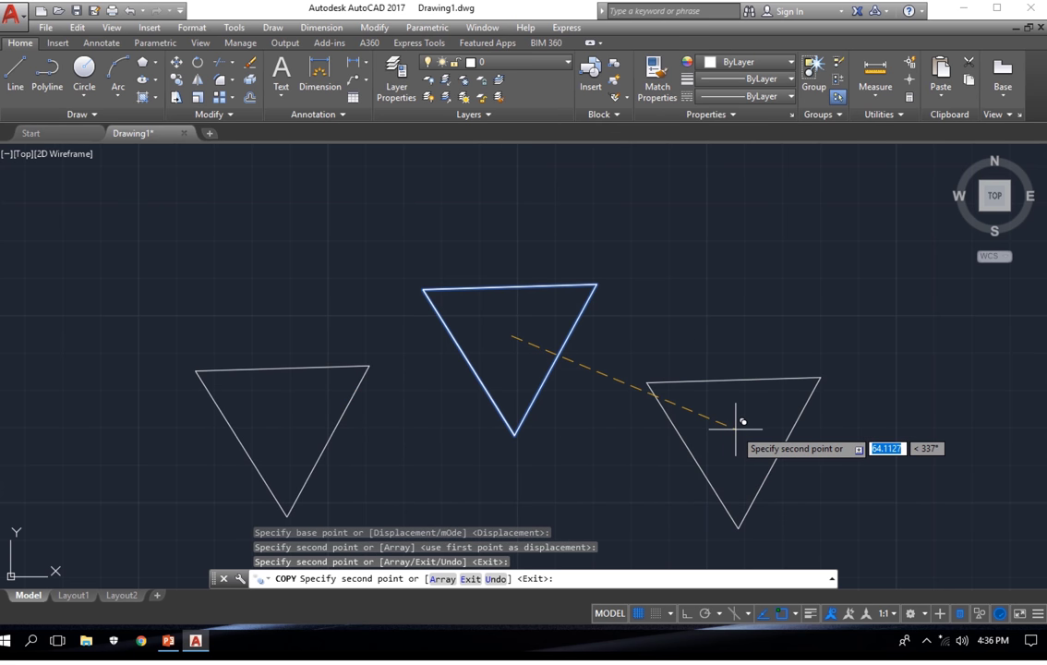
pyautogui.click(756, 228)
pyautogui.click(283, 220)
pyautogui.click(120, 307)
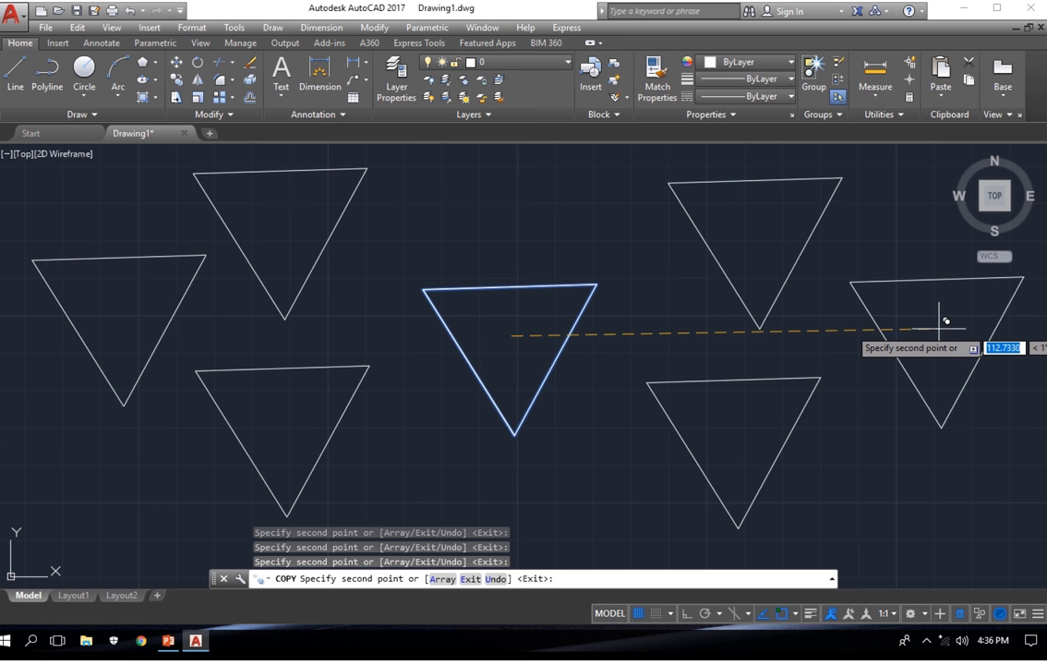
pyautogui.click(939, 329)
pyautogui.click(510, 169)
pyautogui.press('Escape')
# Mirror the rightmost triangle about a line from its centre sloping slightly up to the right, keeping the source object.
pyautogui.scroll(-2, 574, 332)
pyautogui.moveTo(574, 330); pyautogui.dragTo(567, 355, button='middle')
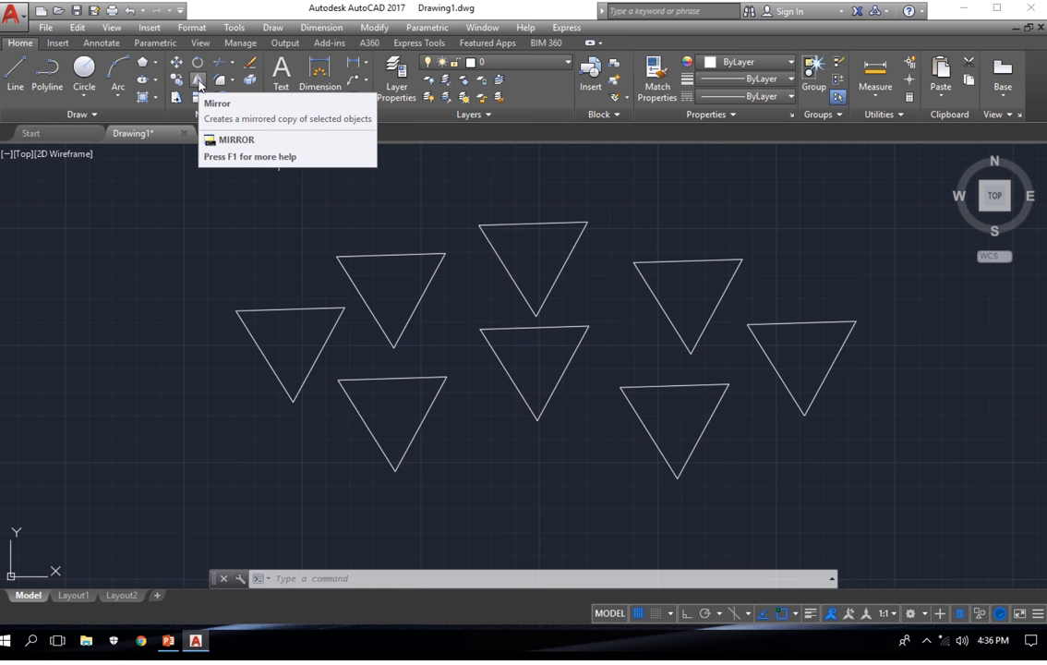
pyautogui.moveTo(671, 355)
pyautogui.mouseDown(button='middle')
pyautogui.moveTo(637, 292)
pyautogui.moveTo(586, 270)
pyautogui.mouseUp(button='middle')
pyautogui.moveTo(490, 229)
pyautogui.mouseDown(button='middle')
pyautogui.moveTo(571, 381)
pyautogui.moveTo(624, 343)
pyautogui.mouseUp(button='middle')
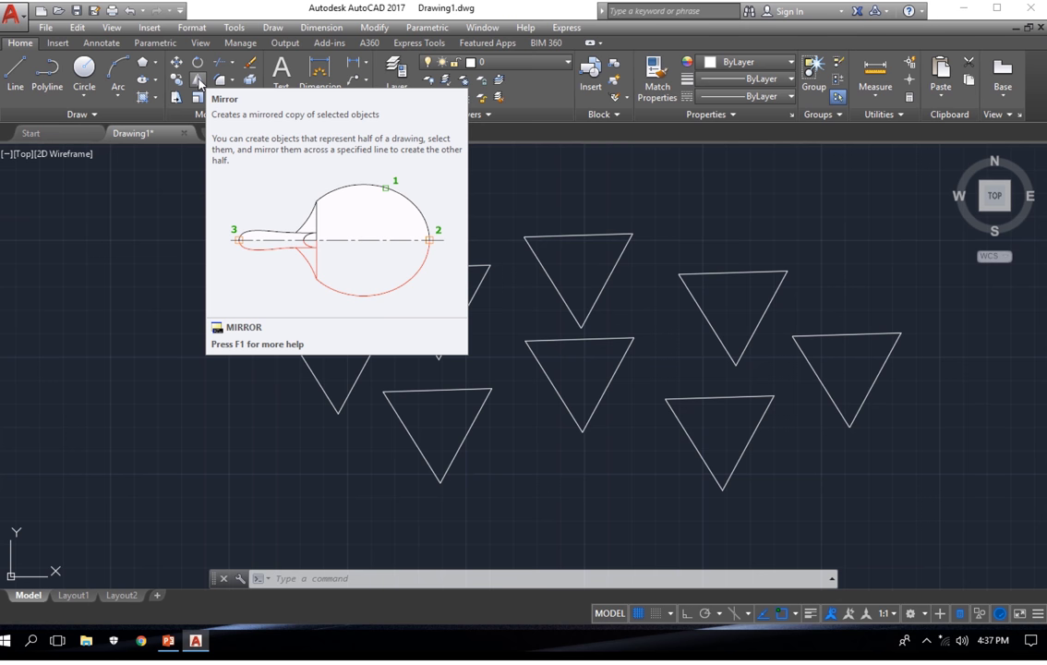
pyautogui.click(198, 82)
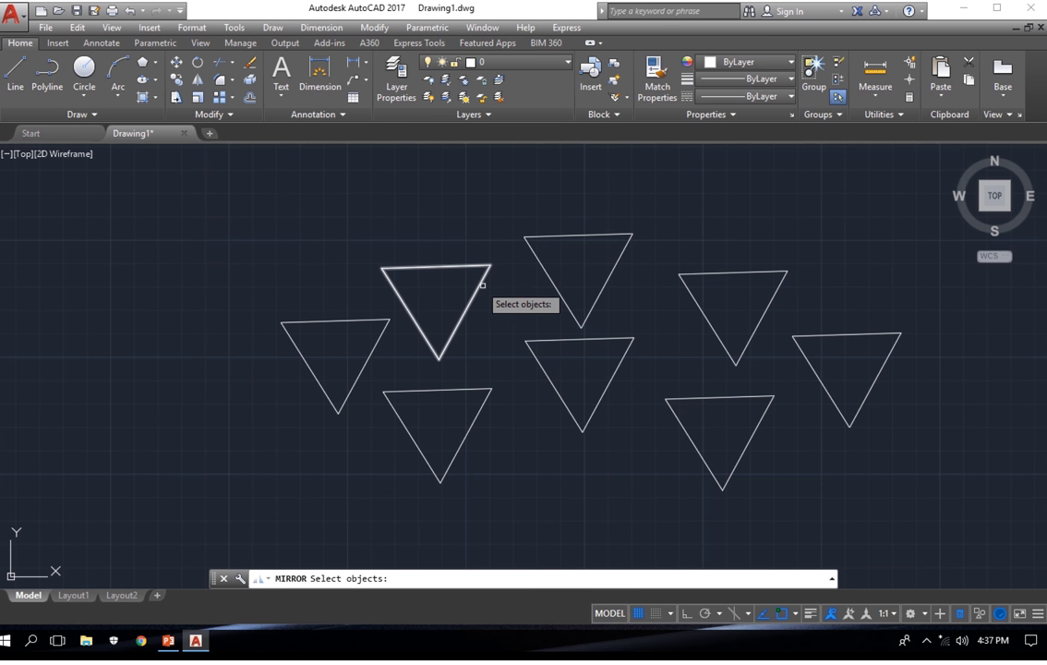
pyautogui.moveTo(660, 272); pyautogui.dragTo(437, 238, button='middle')
pyautogui.click(670, 300)
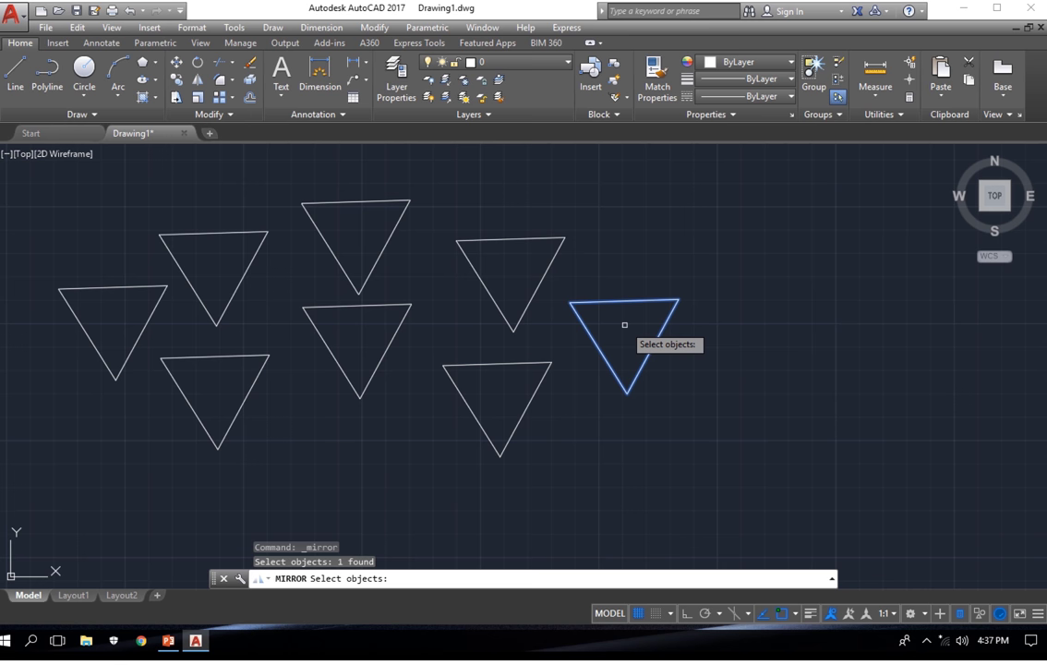
pyautogui.press('Return')
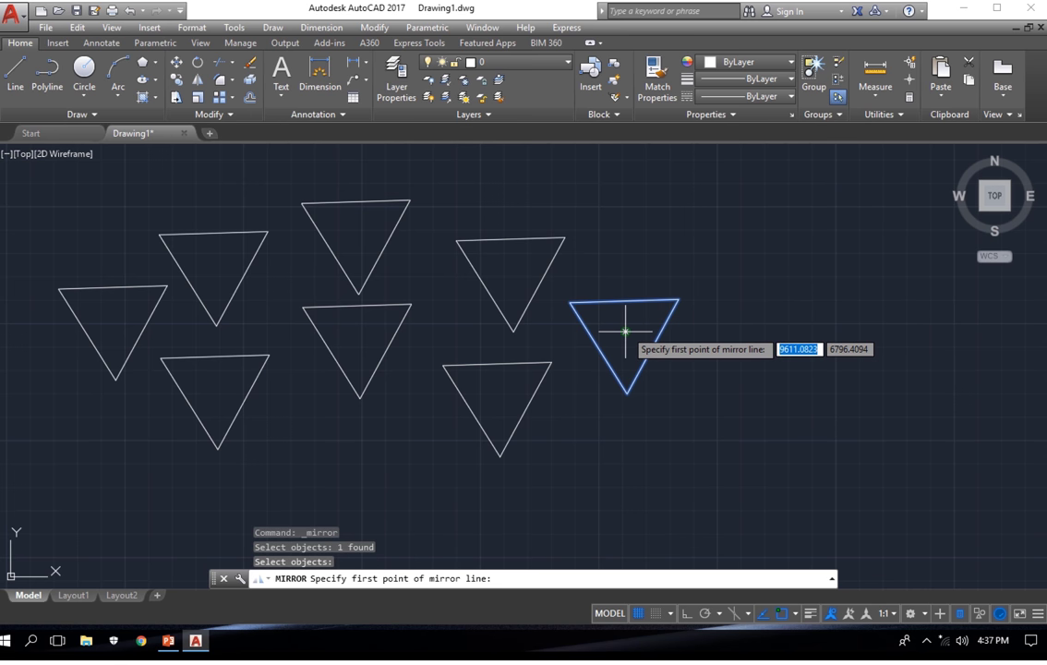
pyautogui.click(625, 331)
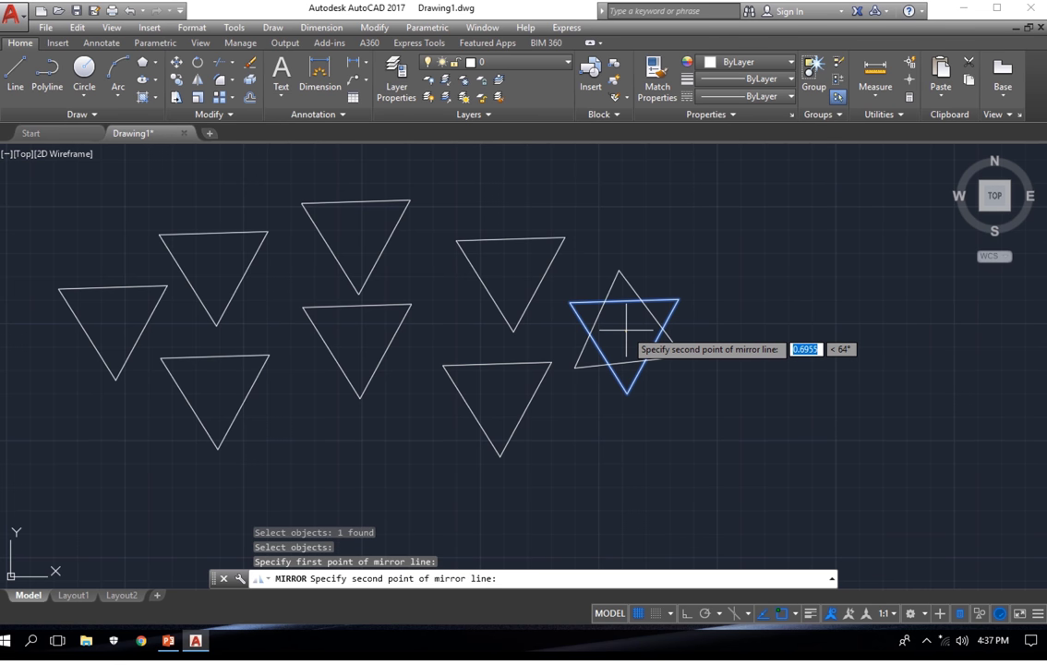
pyautogui.click(729, 305)
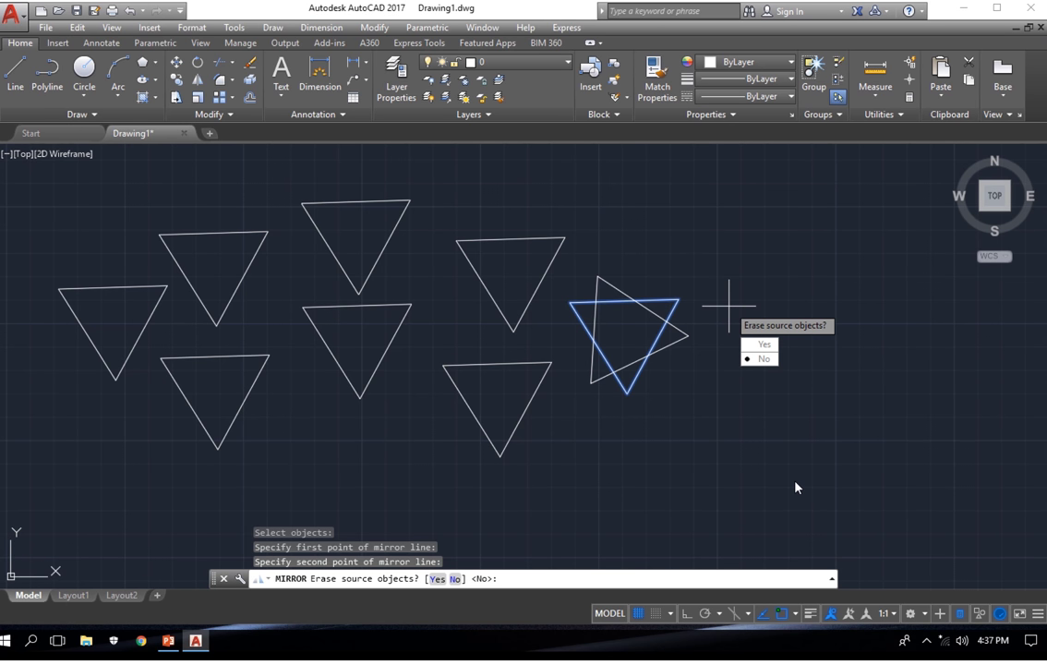
pyautogui.press('Return')
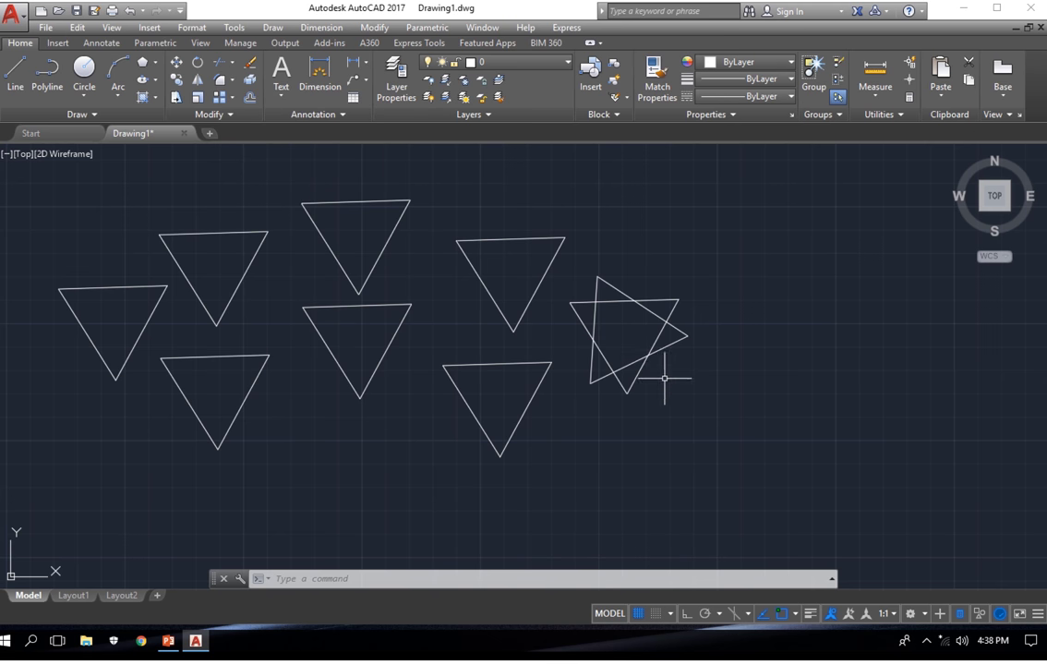
# Draw a horizontal line above the triangles and a vertical line down from its right end, with Ortho mode on.
pyautogui.scroll(-2, 676, 383)
pyautogui.moveTo(606, 212)
pyautogui.mouseDown(button='middle')
pyautogui.moveTo(616, 233)
pyautogui.moveTo(599, 292)
pyautogui.mouseUp(button='middle')
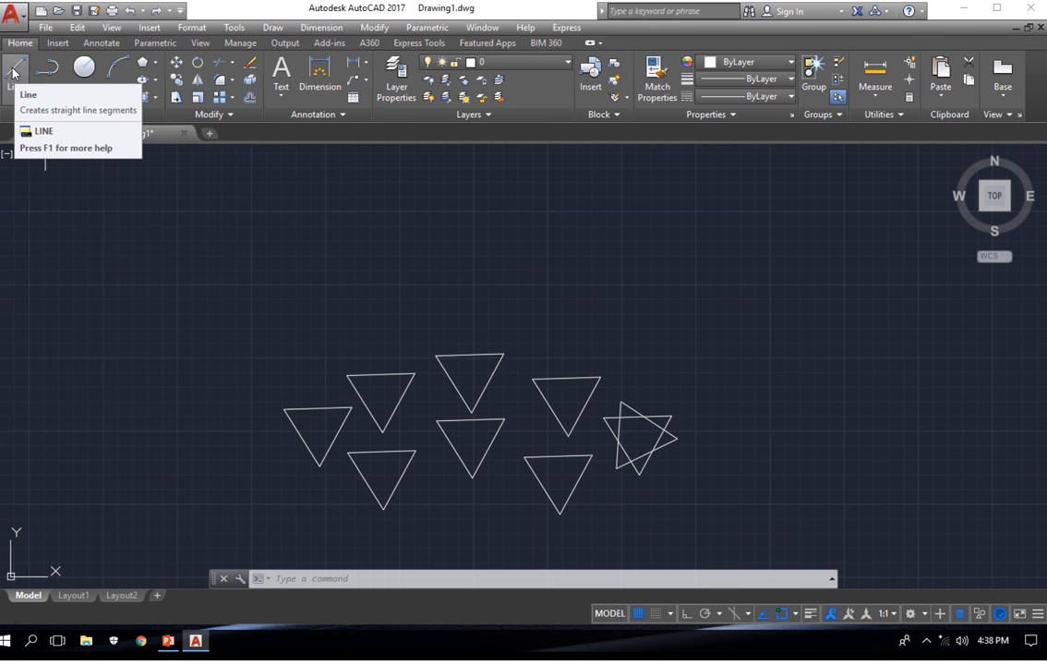
pyautogui.click(18, 77)
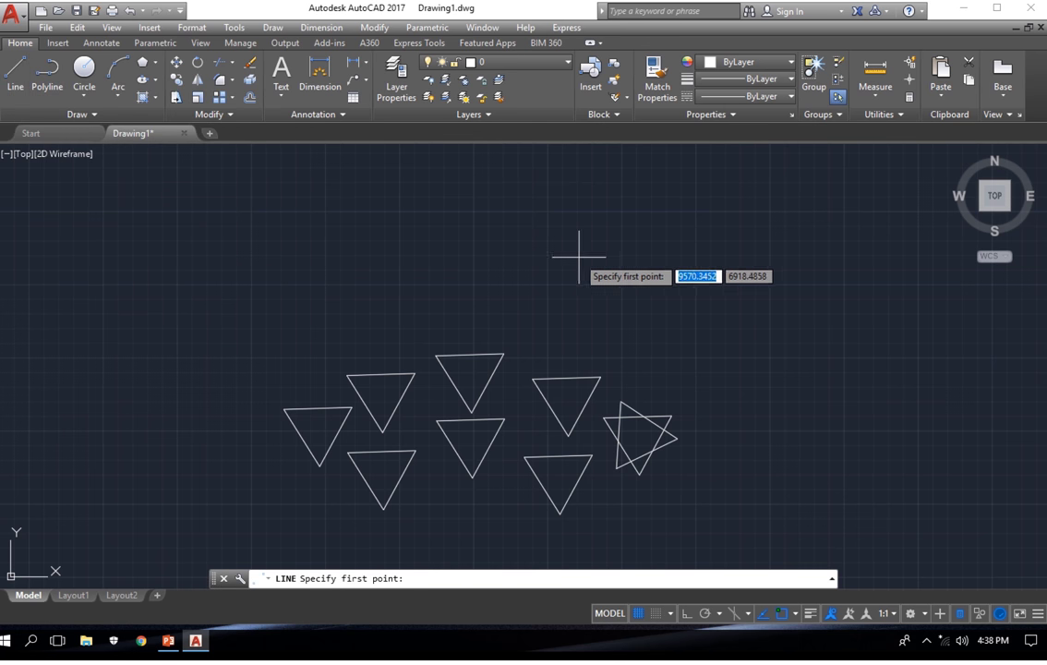
pyautogui.click(578, 251)
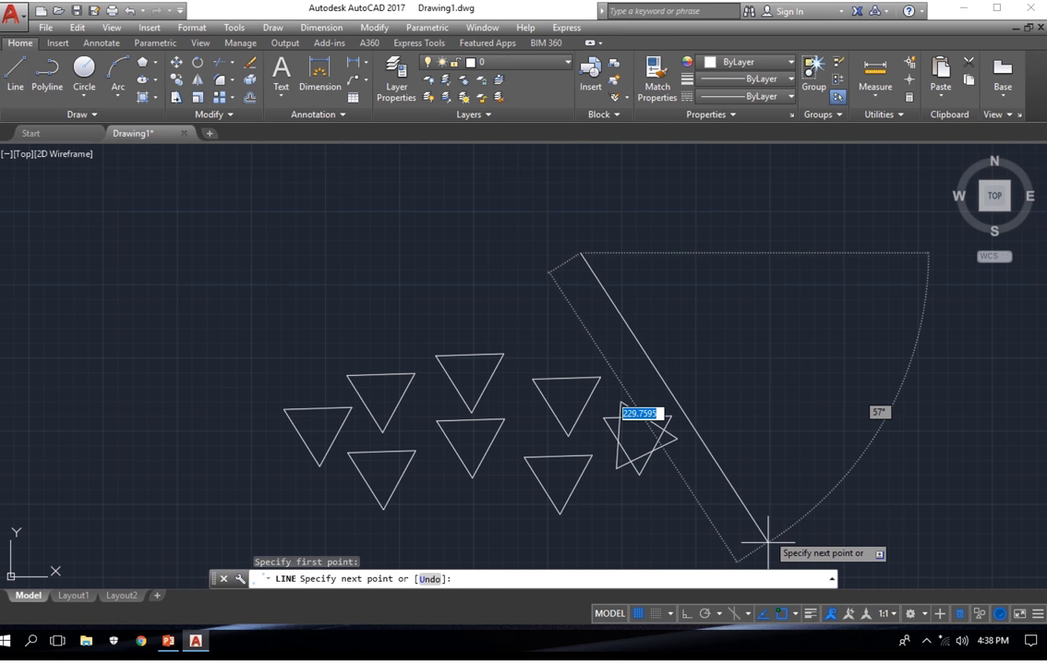
pyautogui.click(688, 613)
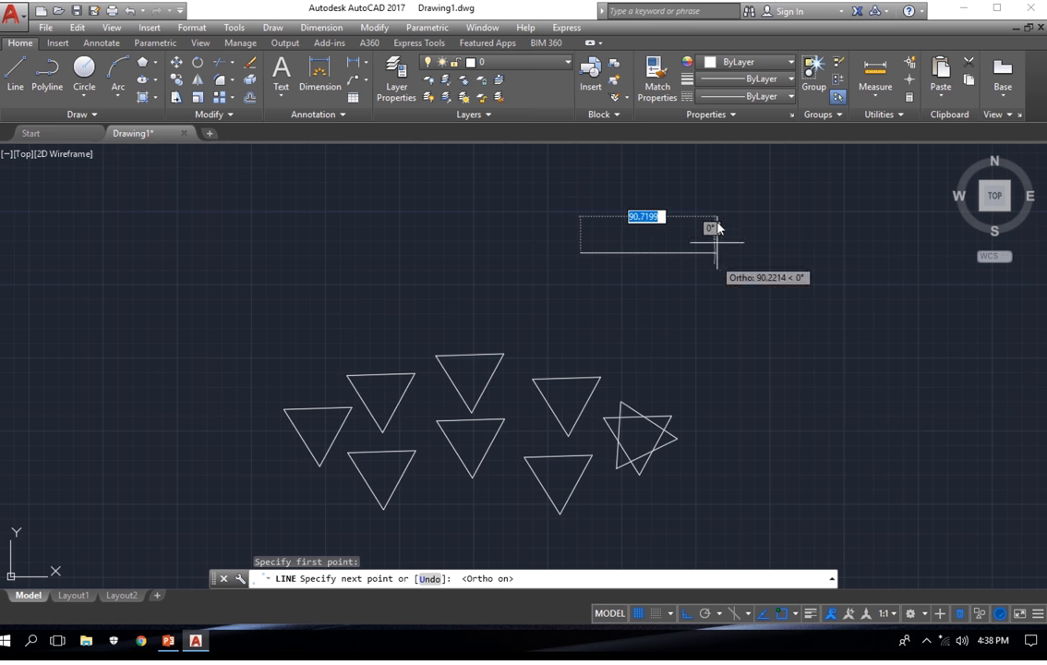
pyautogui.click(774, 252)
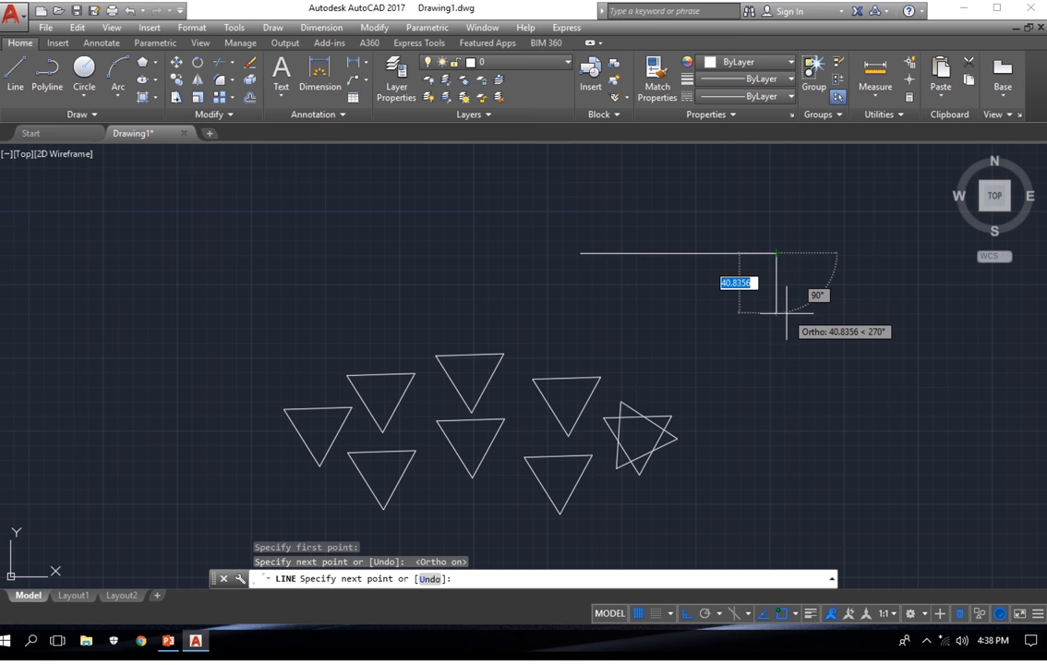
pyautogui.click(772, 402)
pyautogui.press('Escape')
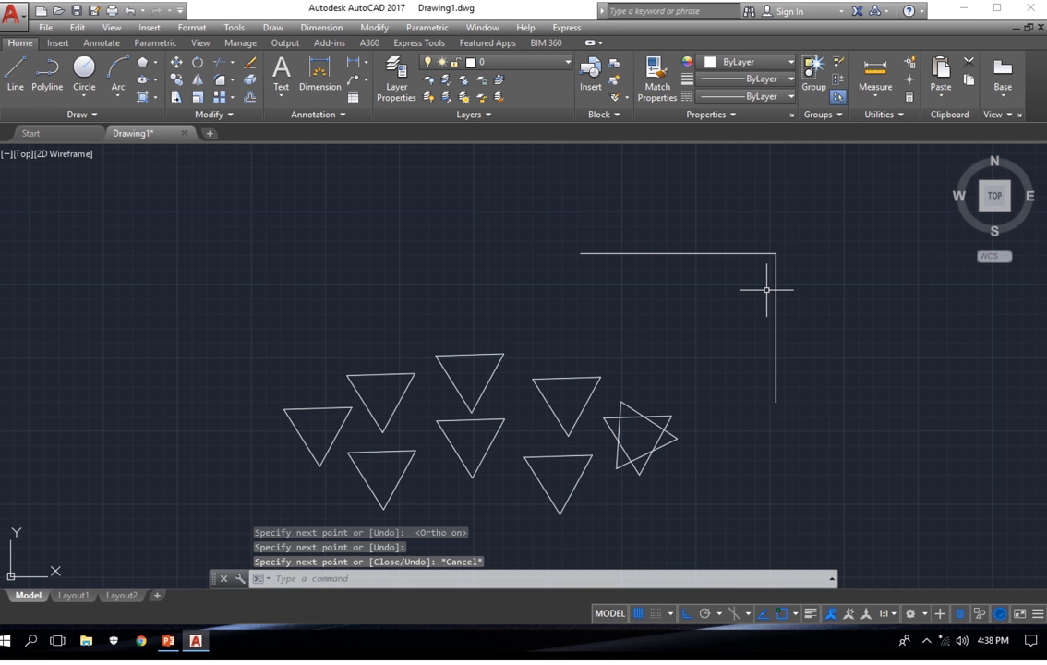
pyautogui.scroll(5, 822, 299)
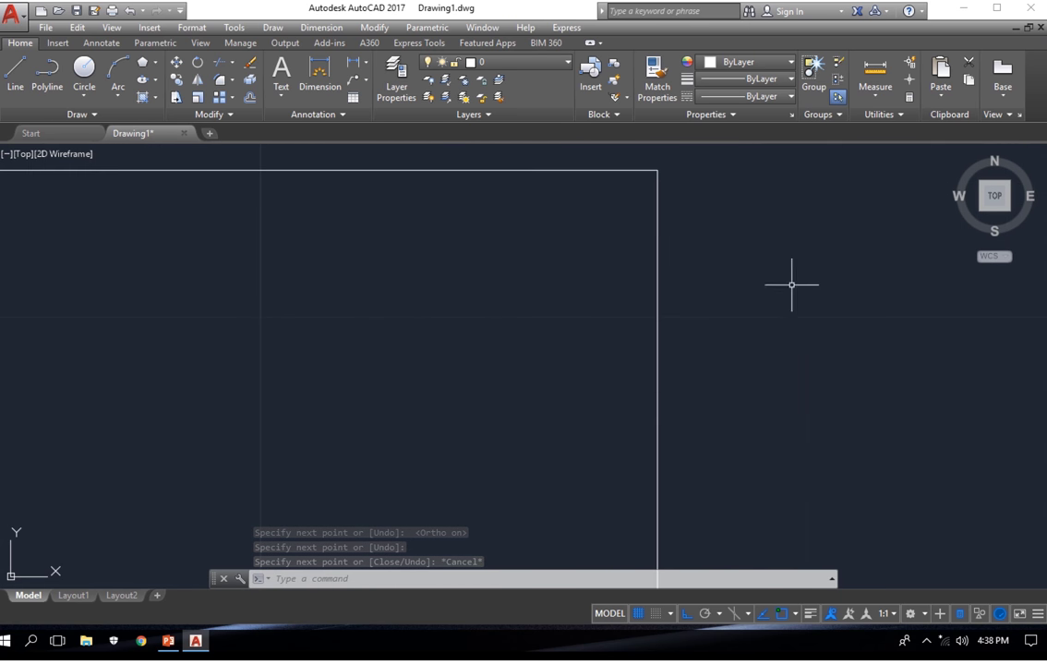
pyautogui.scroll(1, 718, 316)
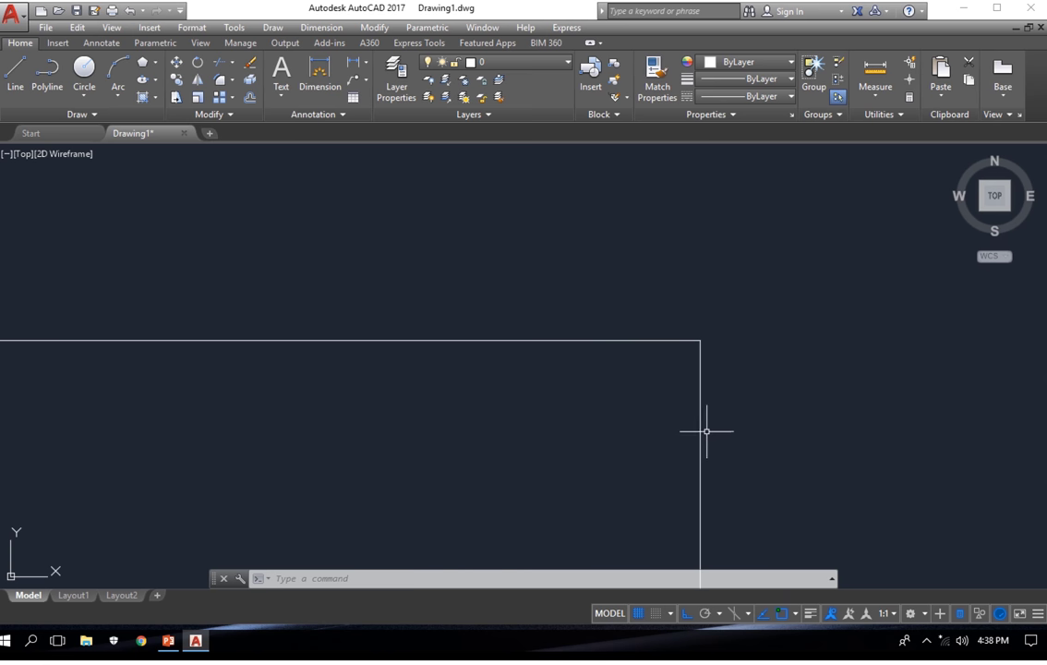
pyautogui.scroll(-6, 705, 343)
pyautogui.moveTo(735, 400); pyautogui.dragTo(727, 351, button='middle')
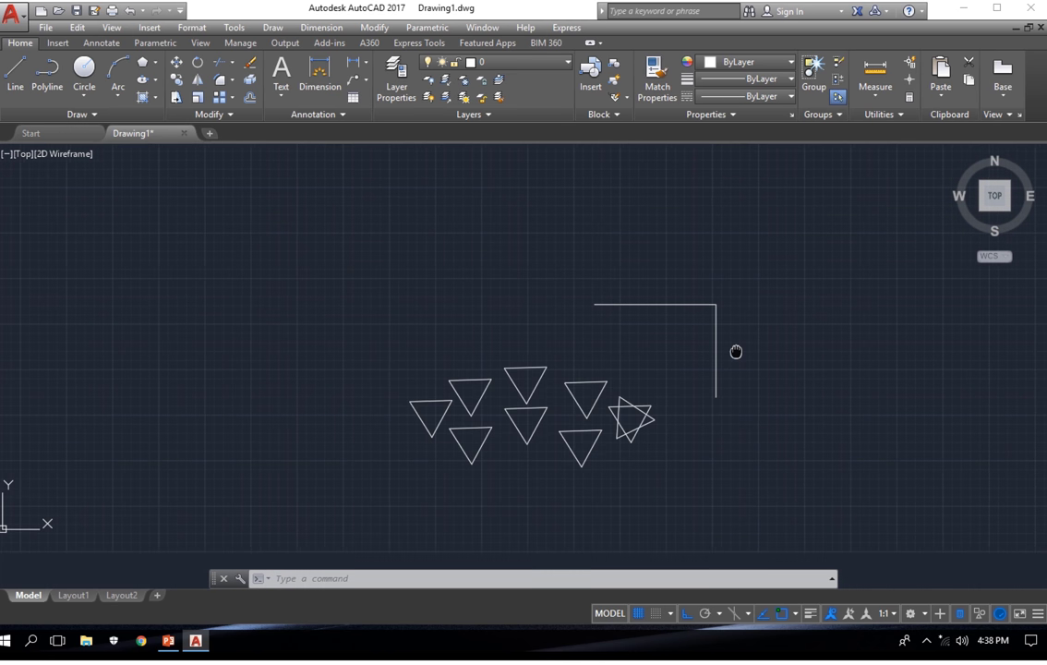
pyautogui.click(219, 83)
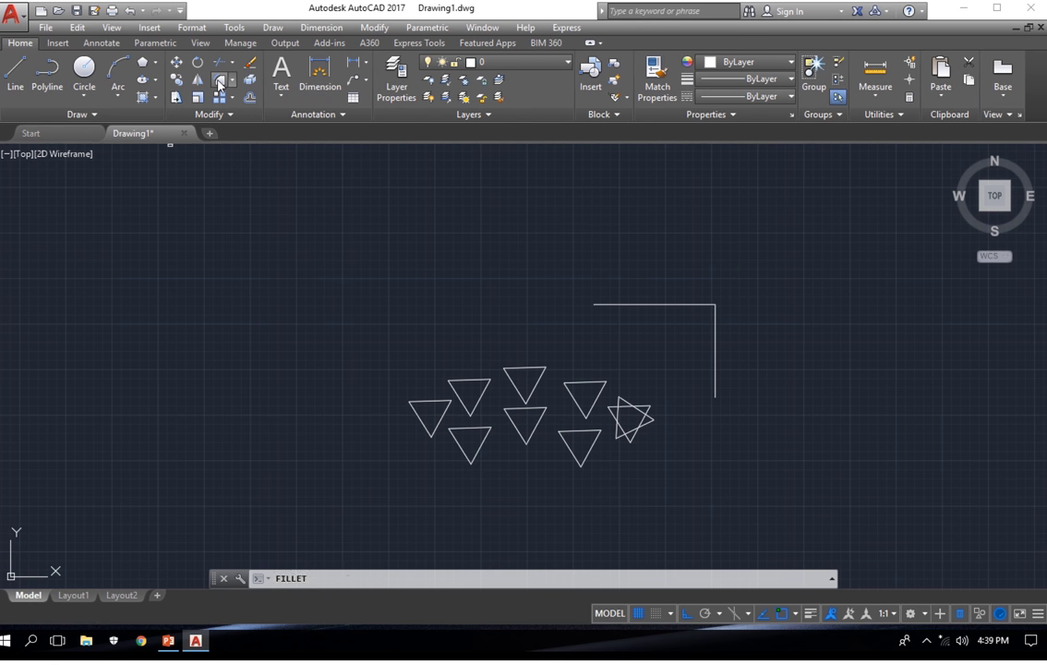
pyautogui.rightClick(590, 240)
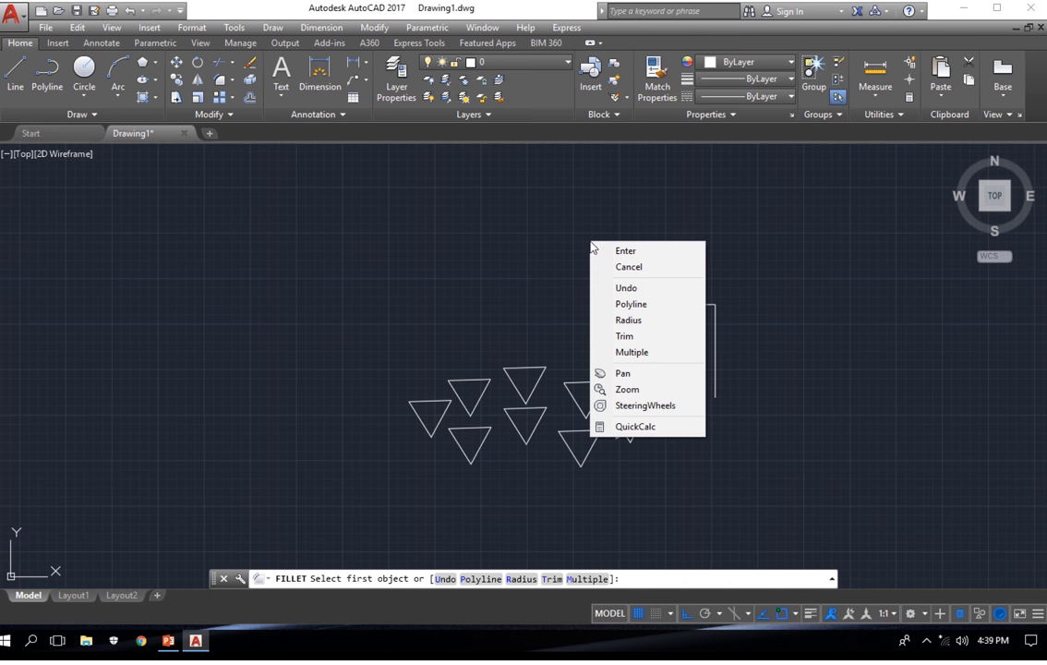
pyautogui.click(627, 319)
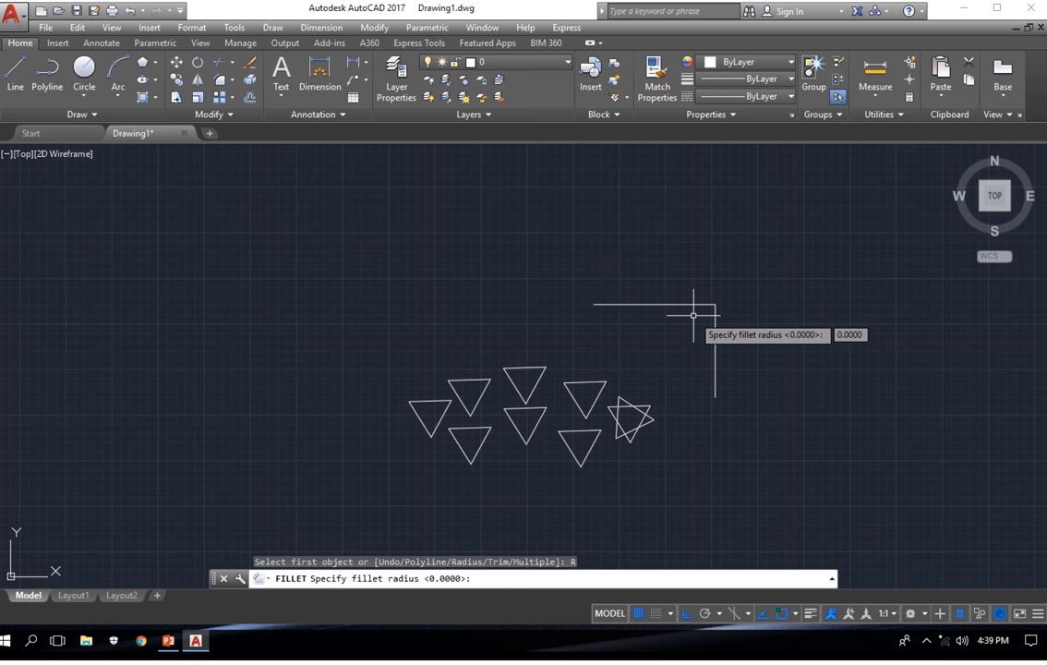
pyautogui.press('Escape')
pyautogui.scroll(6, 692, 309)
pyautogui.moveTo(729, 343); pyautogui.dragTo(685, 237, button='middle')
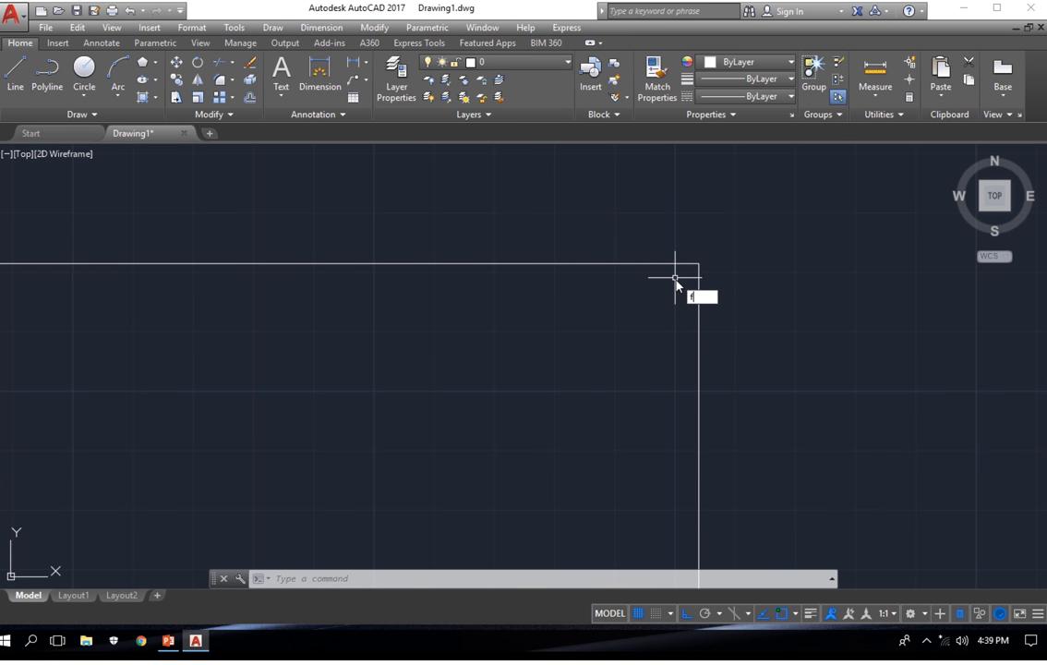
pyautogui.write('i')
pyautogui.press('Return')
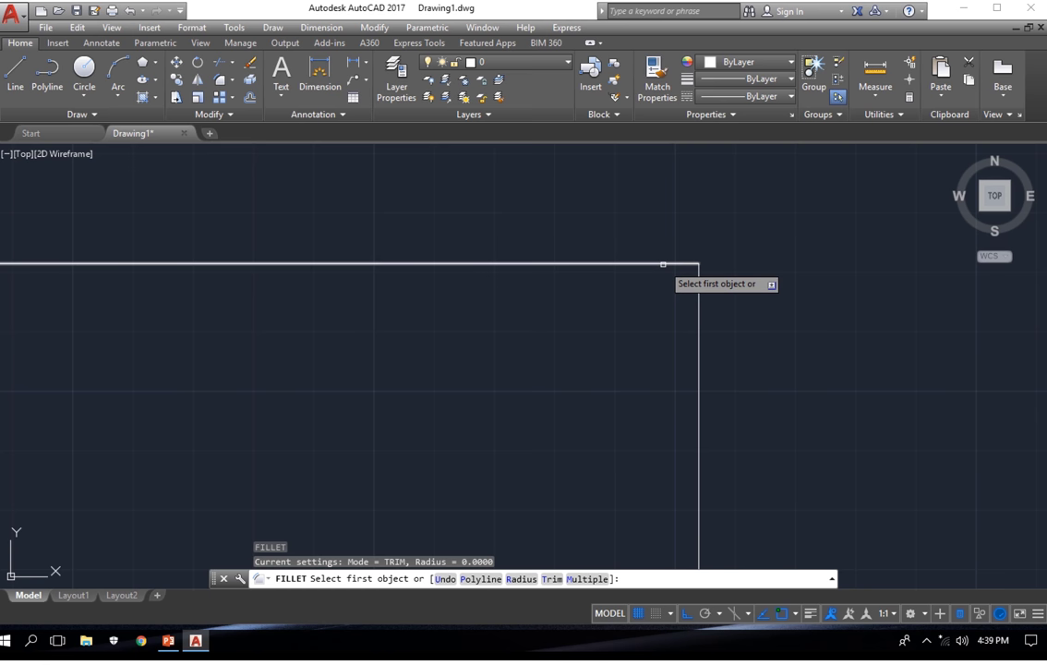
pyautogui.click(663, 264)
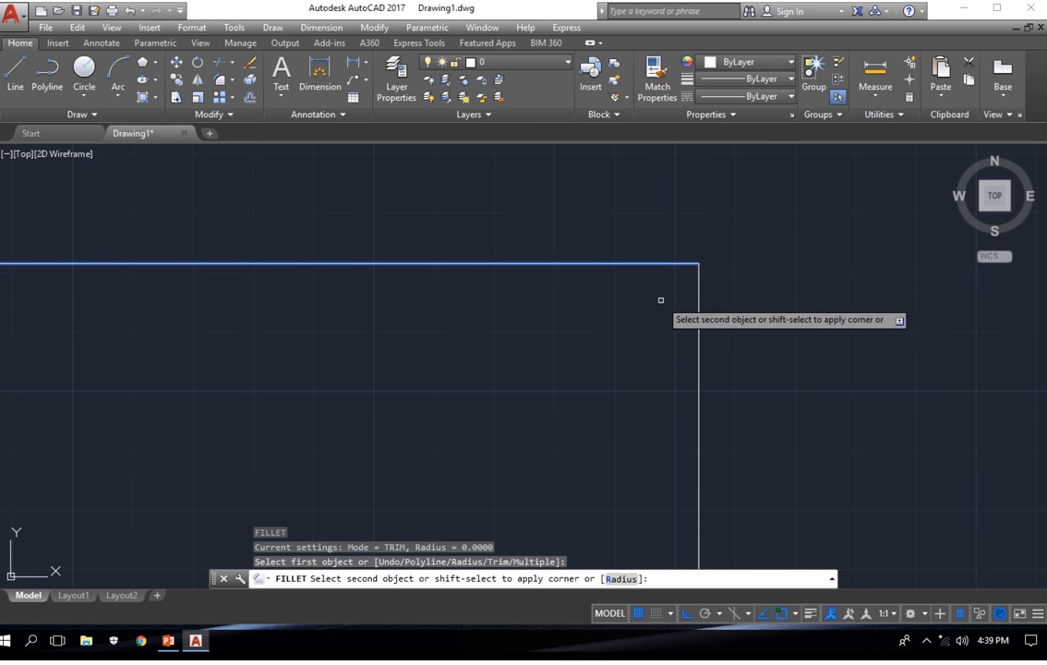
pyautogui.press('Escape')
pyautogui.rightClick(651, 296)
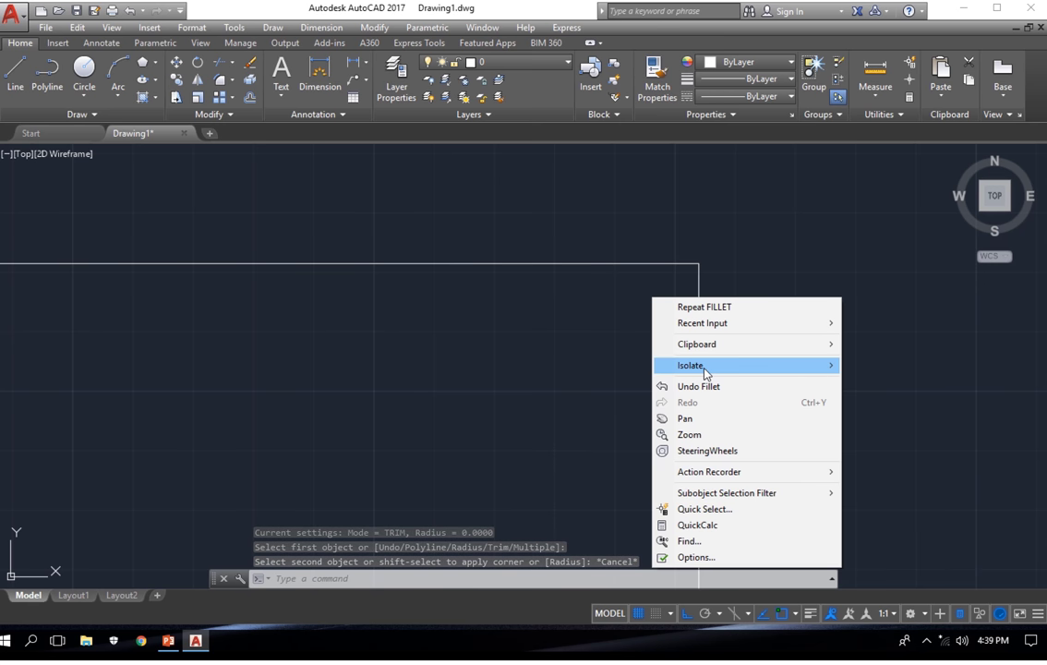
pyautogui.click(588, 299)
# Try to fillet the corner between the horizontal and vertical lines with a radius of 100.
pyautogui.write('f')
pyautogui.press('Return')
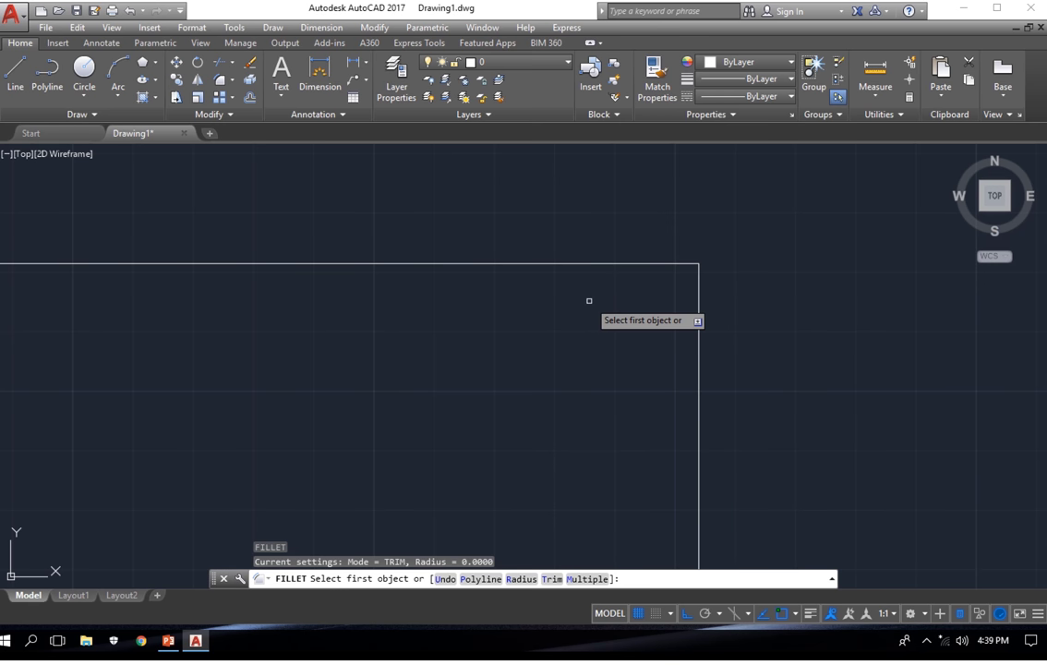
pyautogui.rightClick(636, 321)
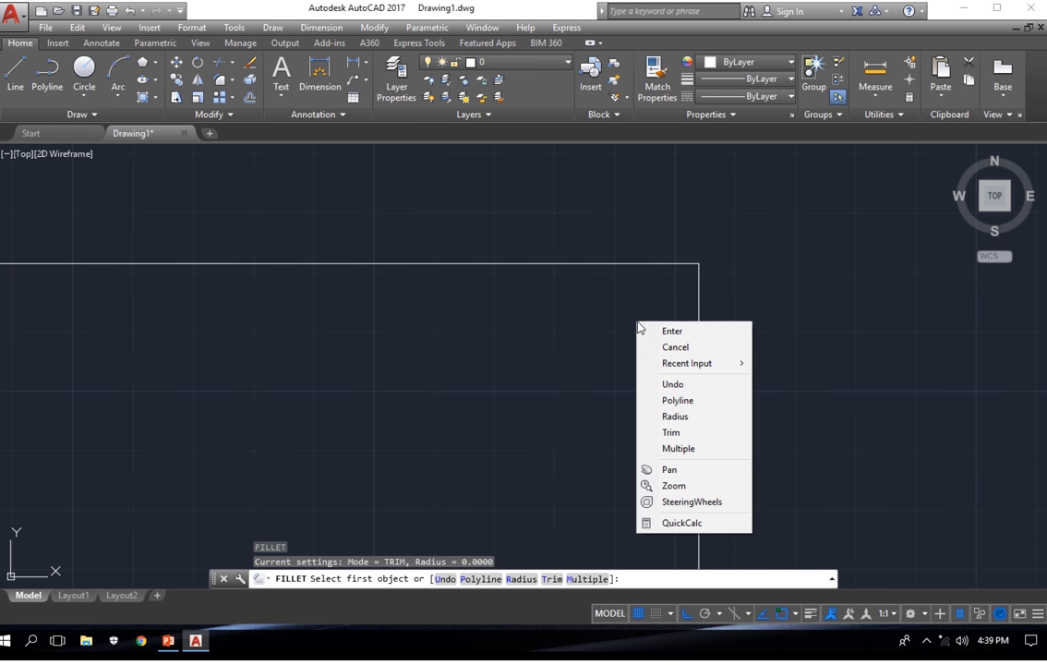
pyautogui.click(676, 416)
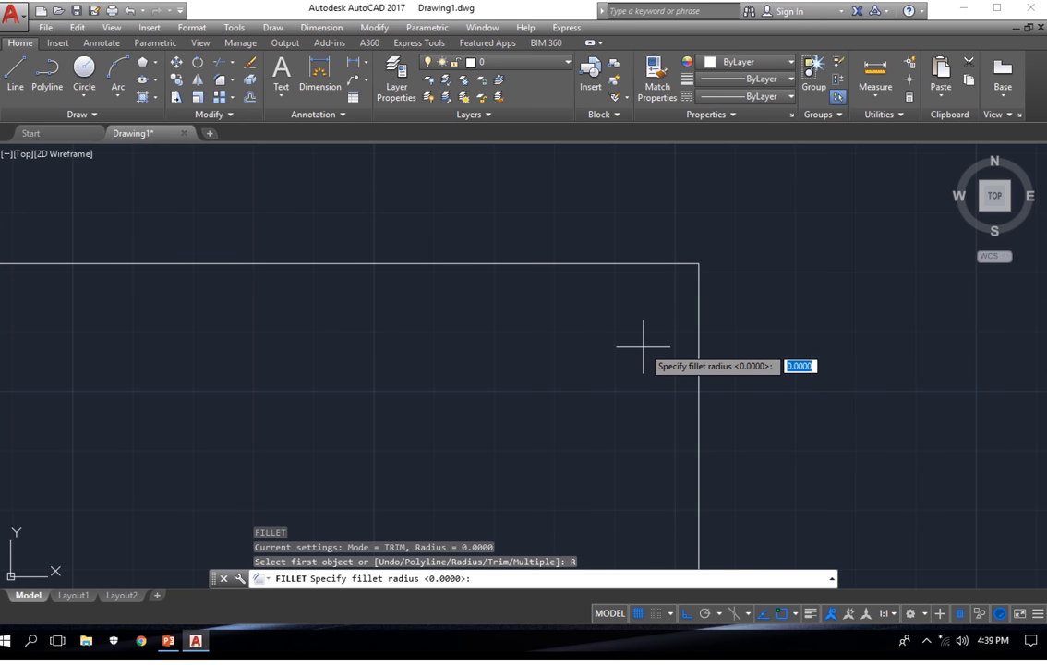
pyautogui.write('100')
pyautogui.press('Return')
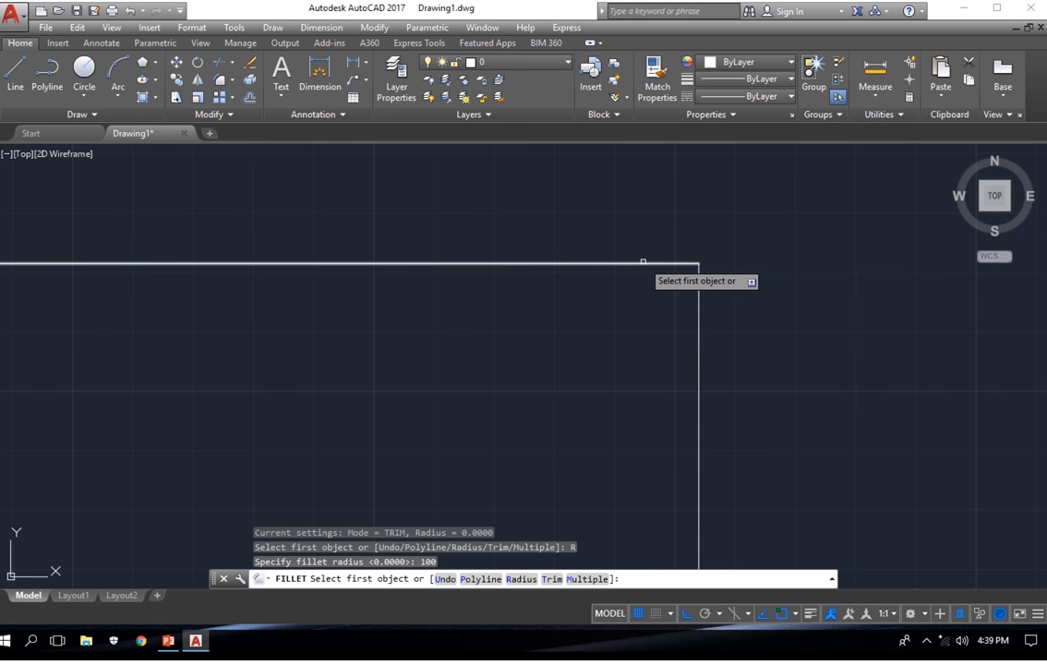
pyautogui.click(644, 264)
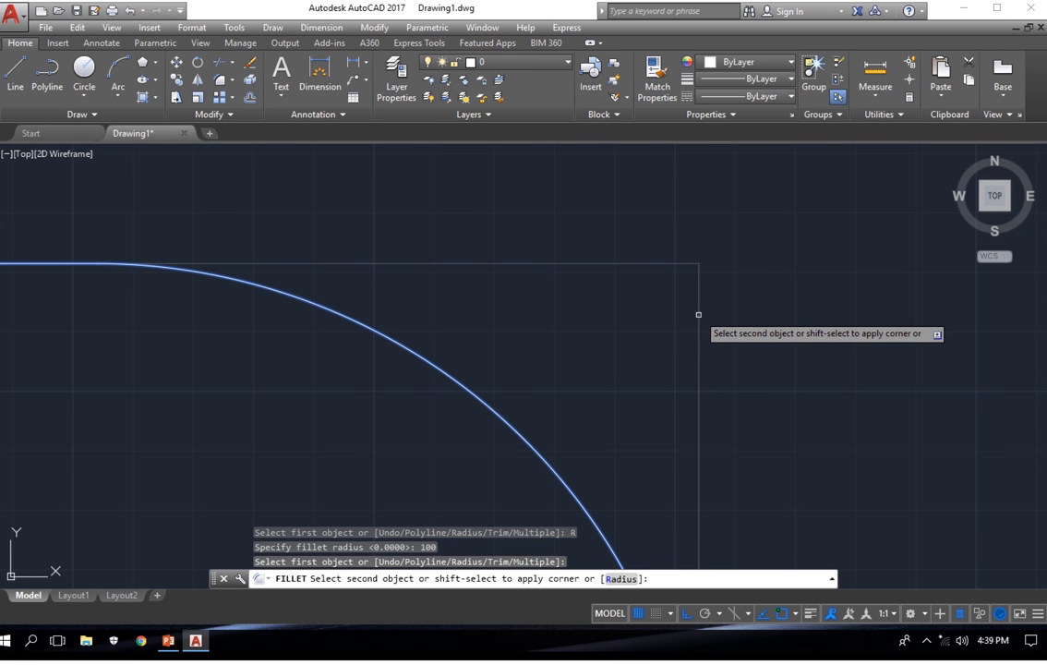
pyautogui.scroll(-10, 696, 310)
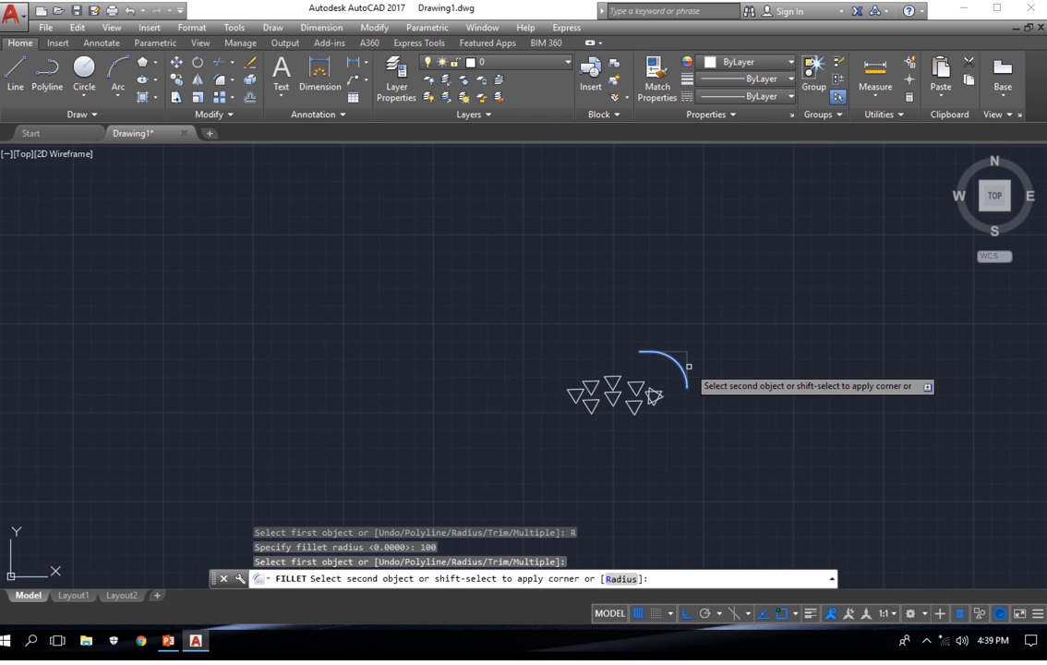
pyautogui.scroll(8, 689, 367)
pyautogui.scroll(-2, 686, 364)
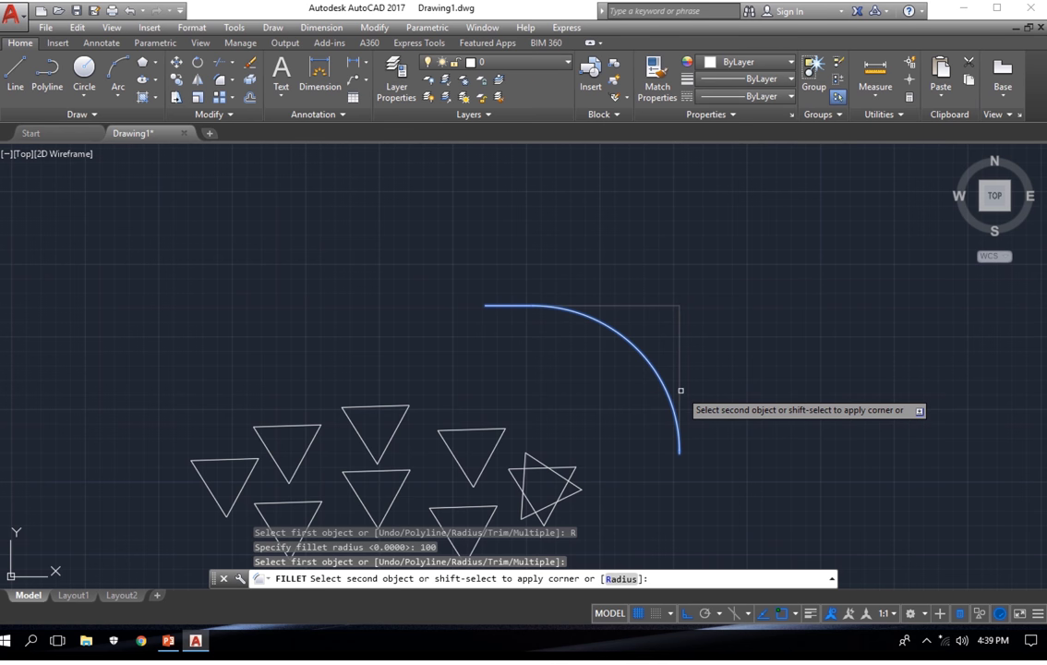
pyautogui.press('Escape')
# Fillet the corner between the horizontal and vertical lines with a radius of 20.
pyautogui.click(218, 81)
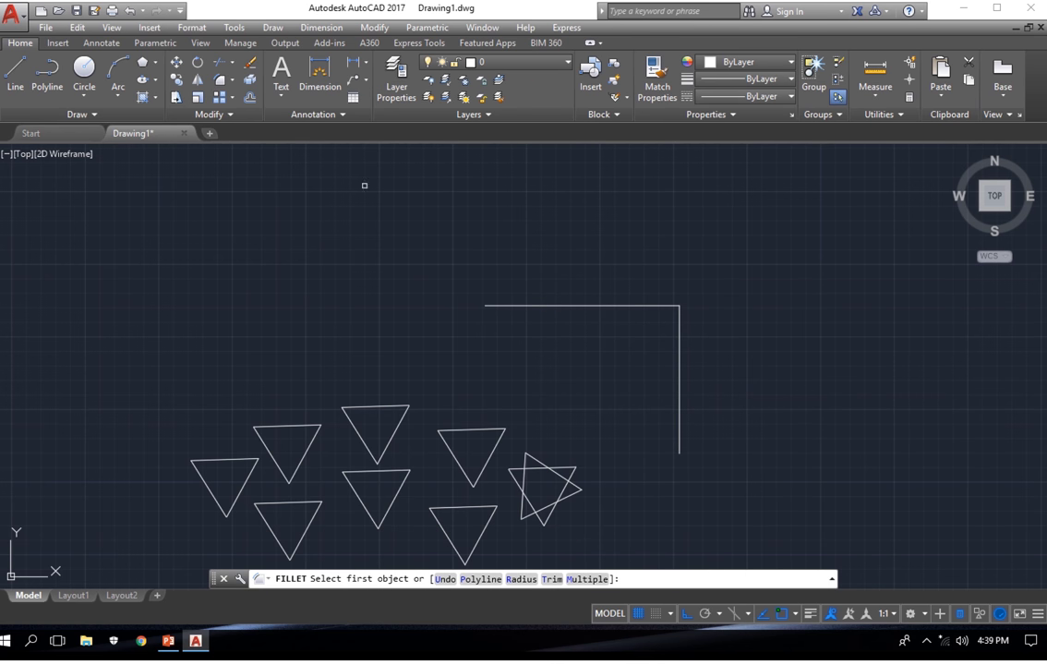
pyautogui.rightClick(545, 260)
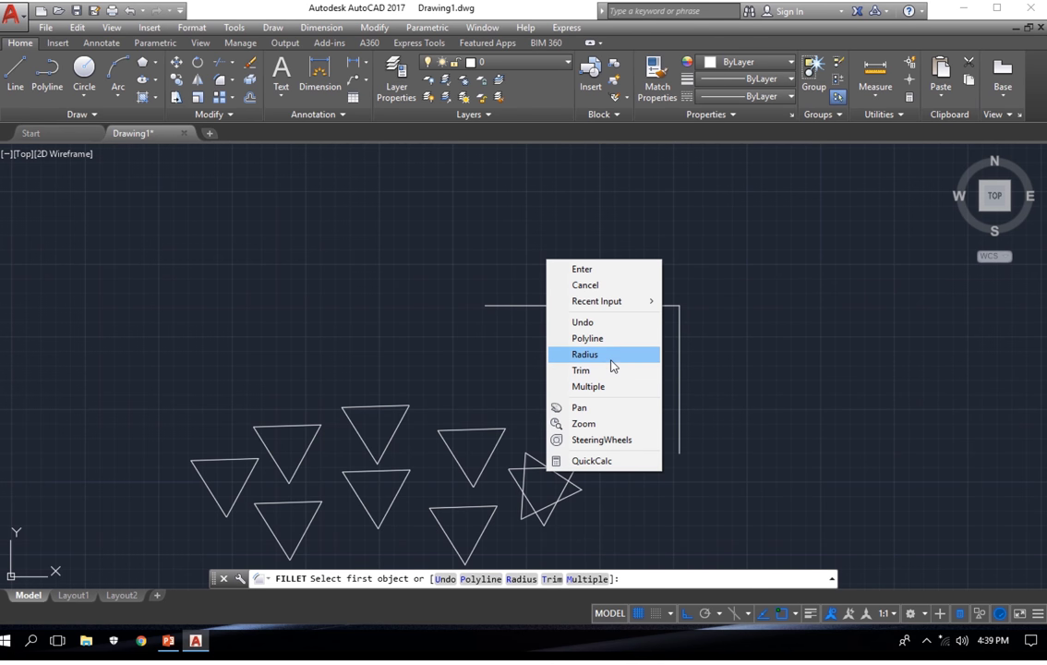
pyautogui.click(609, 355)
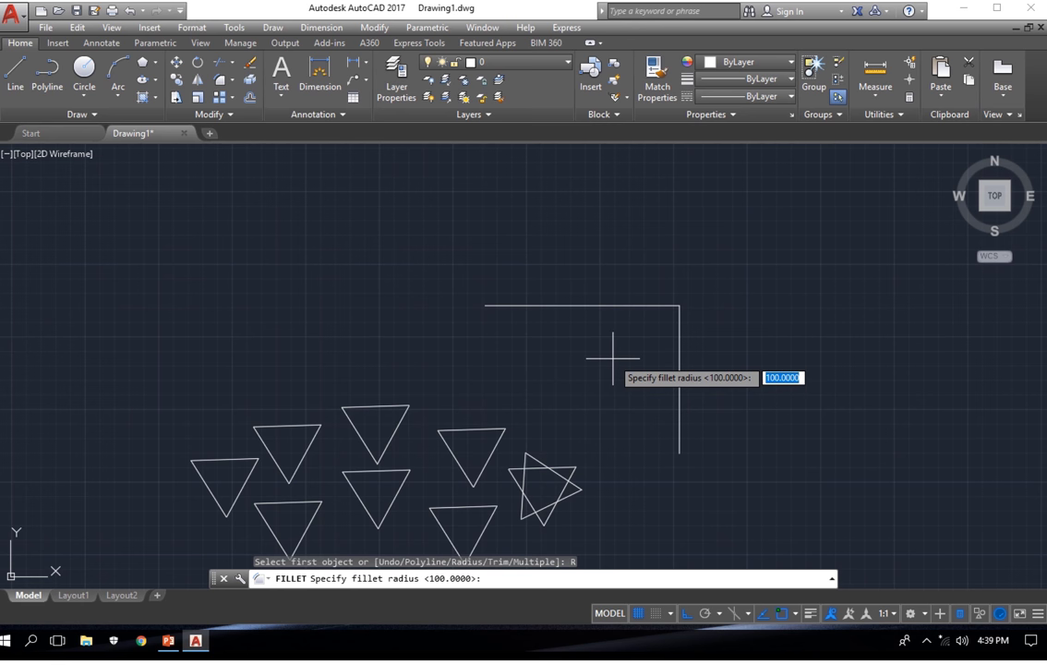
pyautogui.write('20')
pyautogui.press('Return')
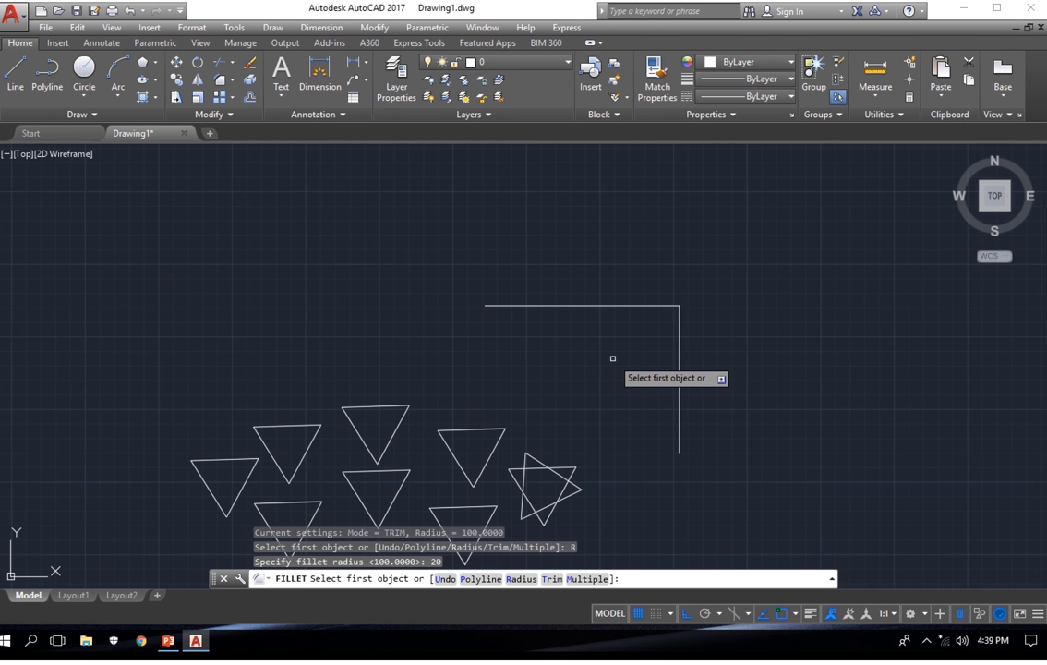
pyautogui.click(651, 306)
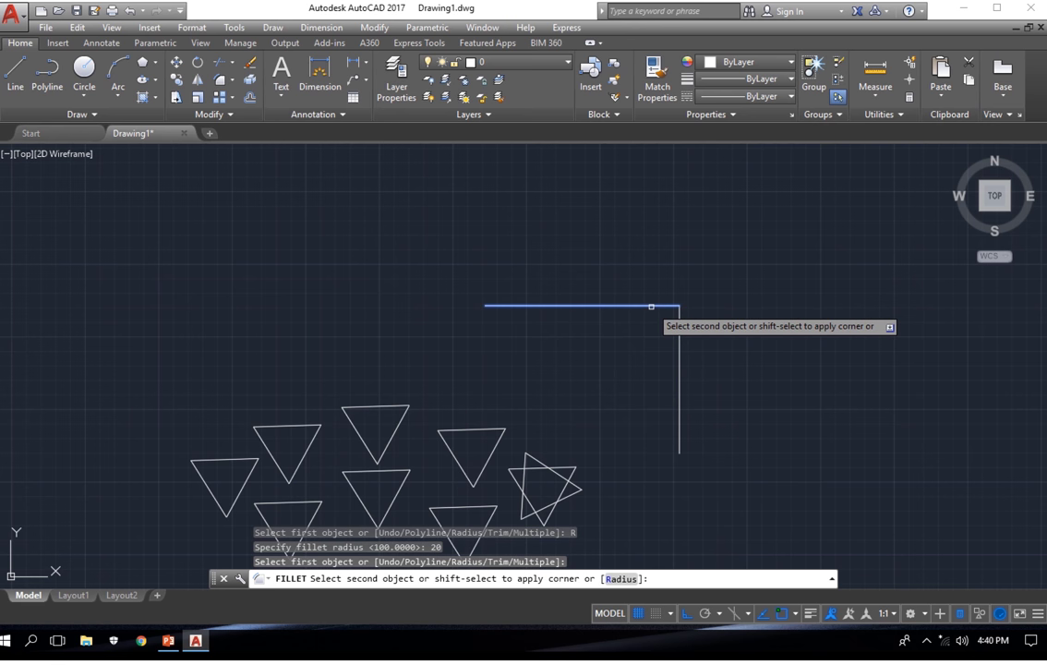
pyautogui.click(681, 354)
# Inspect the rounded corner up close and check the fillet arc's properties, leaving it deselected.
pyautogui.scroll(8, 673, 311)
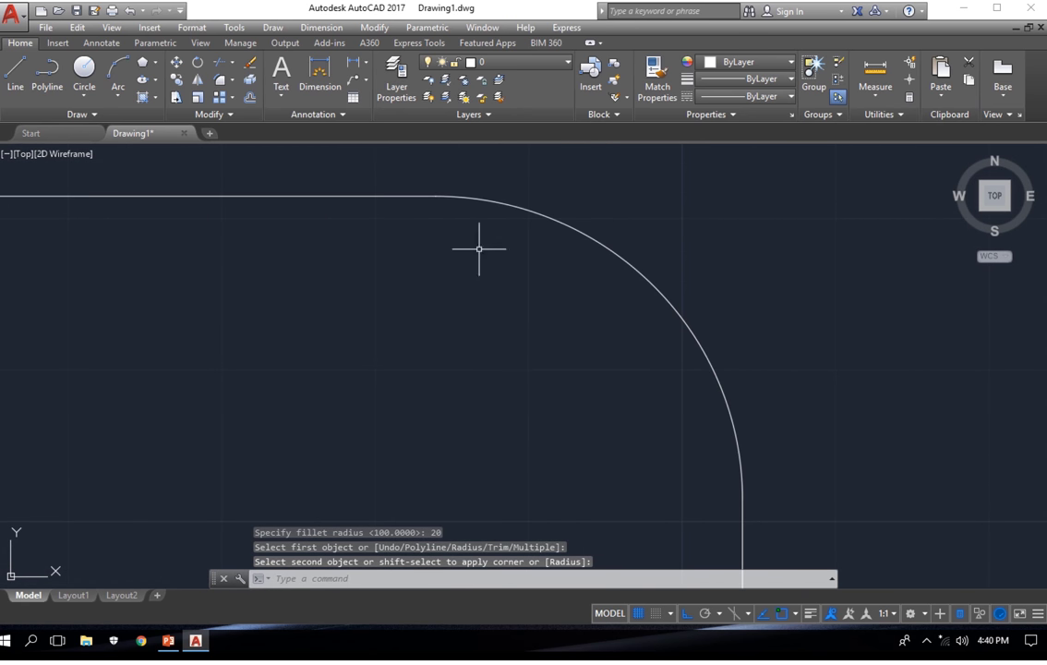
pyautogui.scroll(-7, 428, 205)
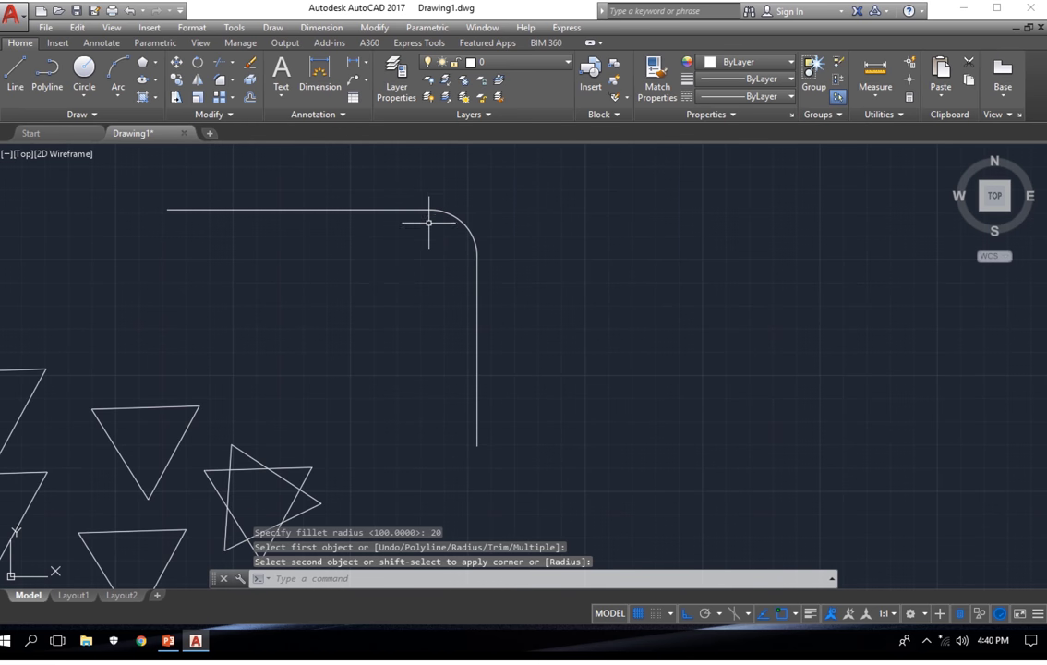
pyautogui.click(489, 226)
pyautogui.click(461, 226)
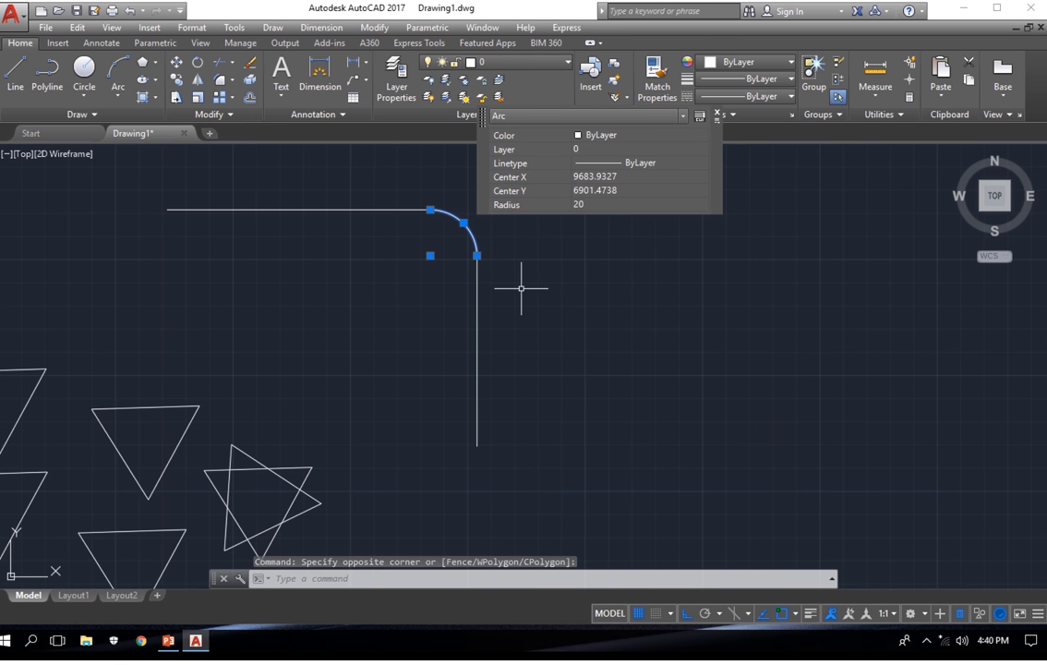
pyautogui.press('Escape')
pyautogui.scroll(-5, 531, 284)
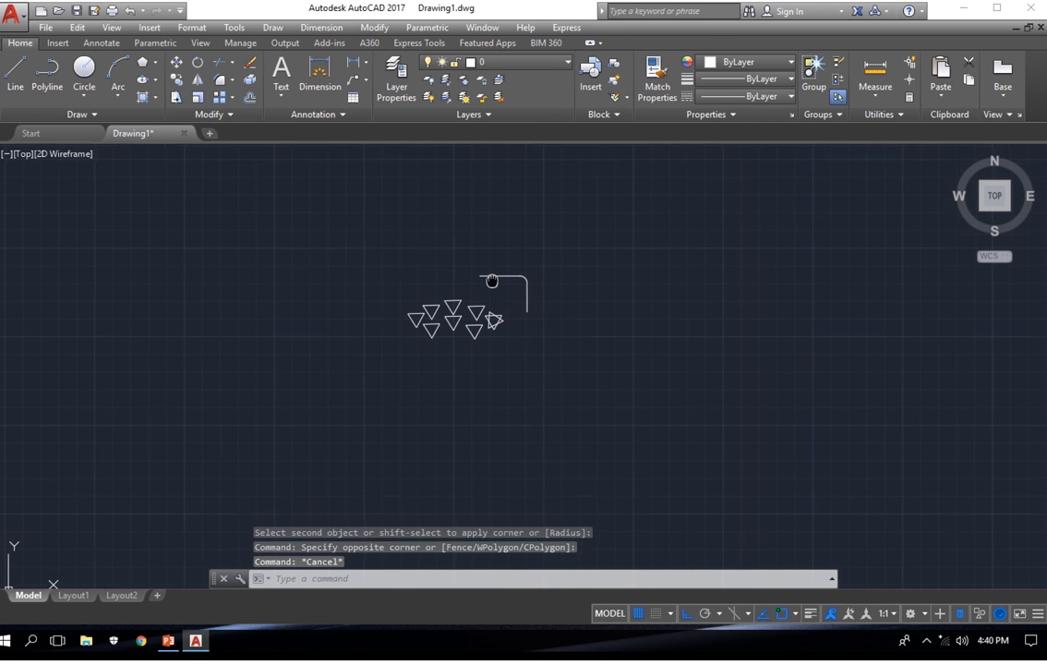
pyautogui.moveTo(492, 280); pyautogui.dragTo(472, 327, button='middle')
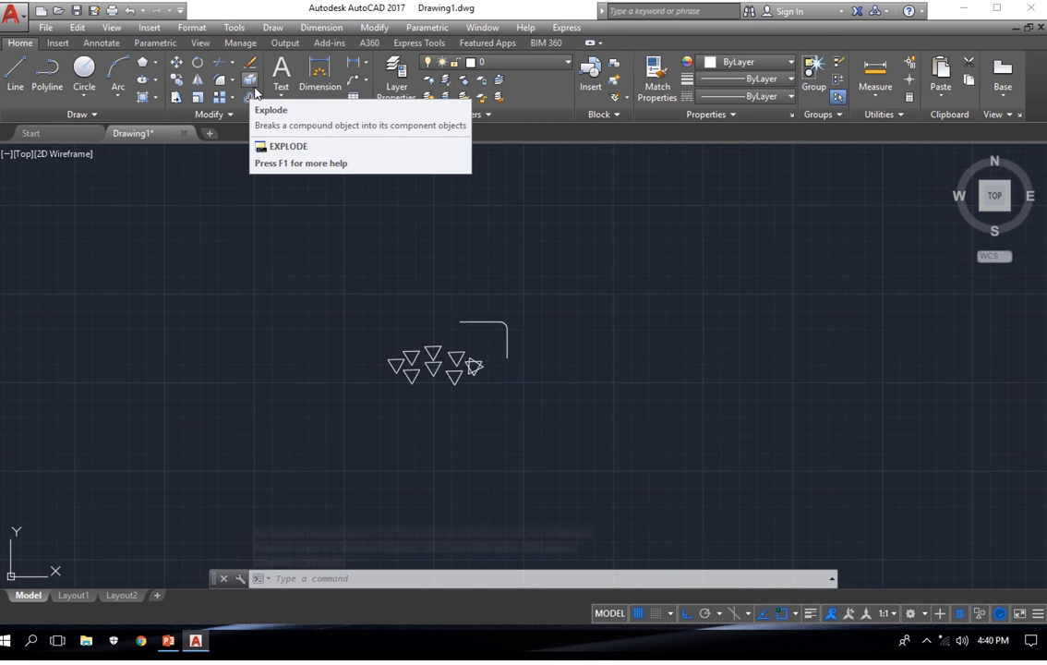
pyautogui.moveTo(490, 363); pyautogui.dragTo(587, 311, button='middle')
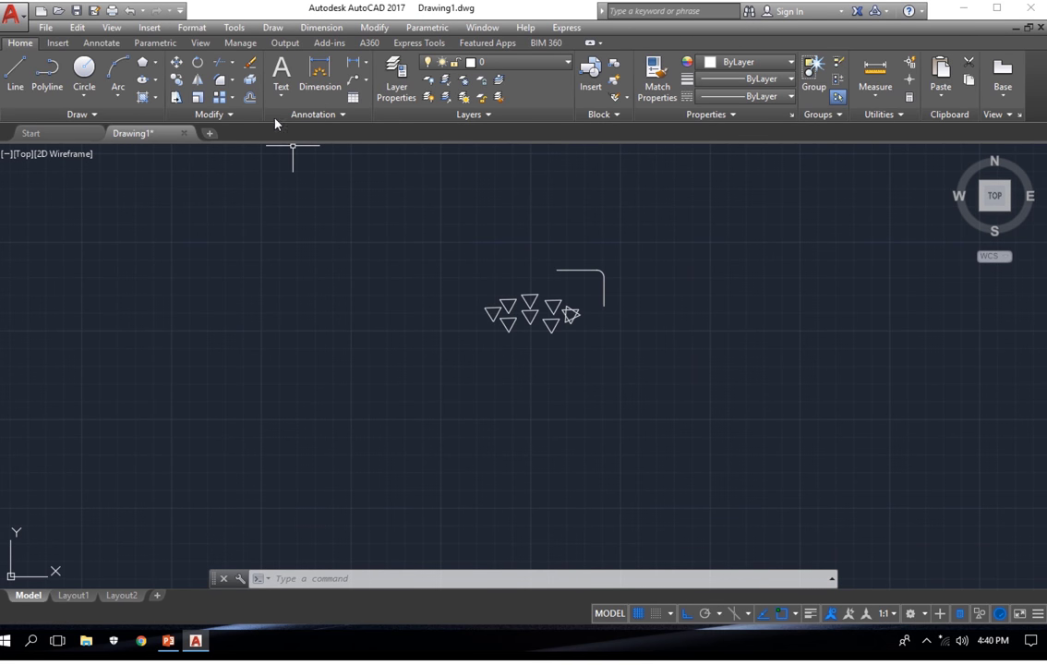
pyautogui.scroll(10, 528, 323)
pyautogui.moveTo(341, 236); pyautogui.dragTo(477, 356, button='middle')
pyautogui.scroll(-5, 477, 357)
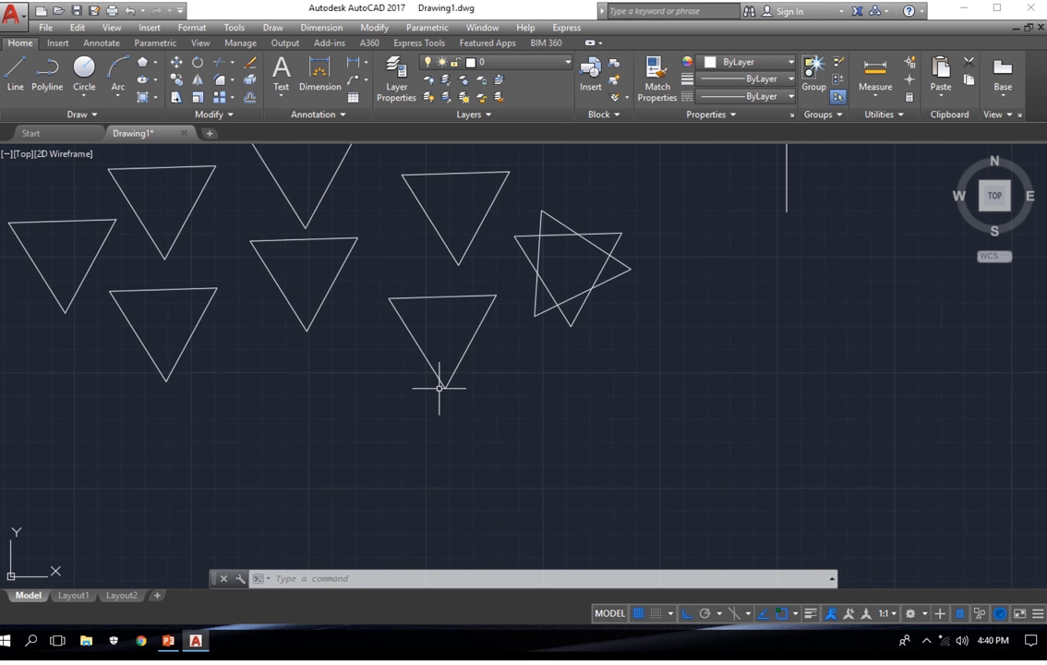
# Explode the single triangle just below and left of the overlapping pair into its separate lines.
pyautogui.click(443, 296)
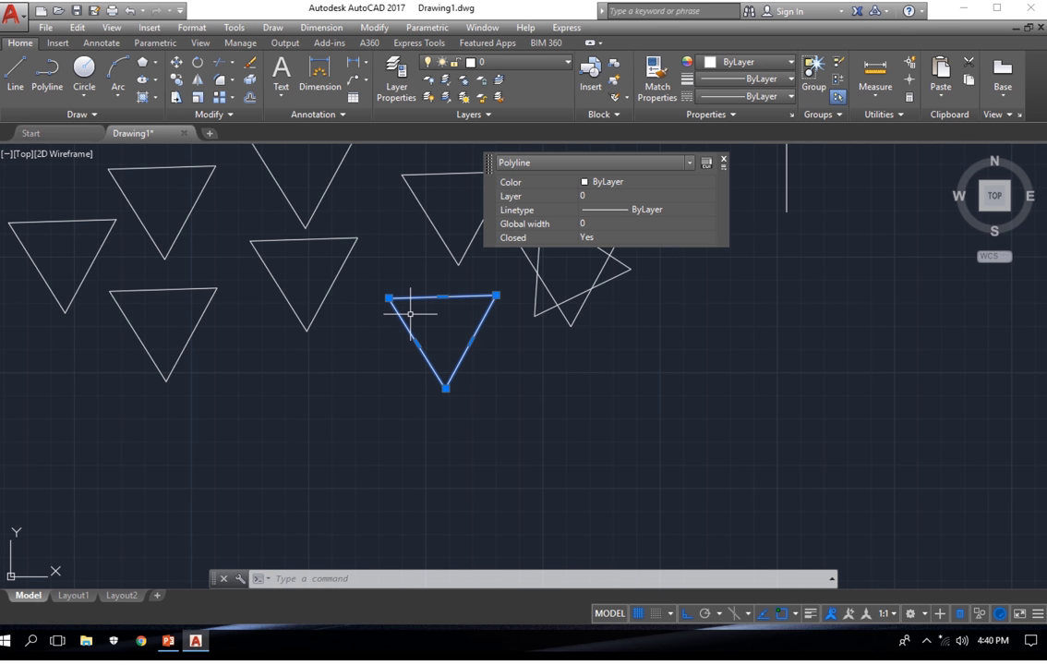
pyautogui.press('Escape')
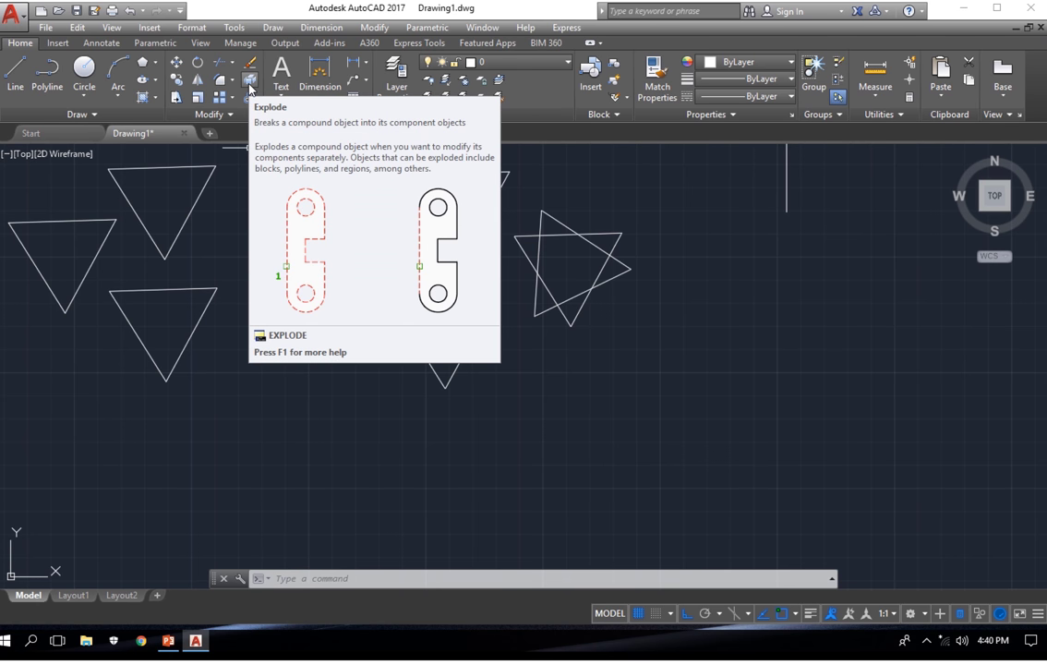
pyautogui.click(249, 82)
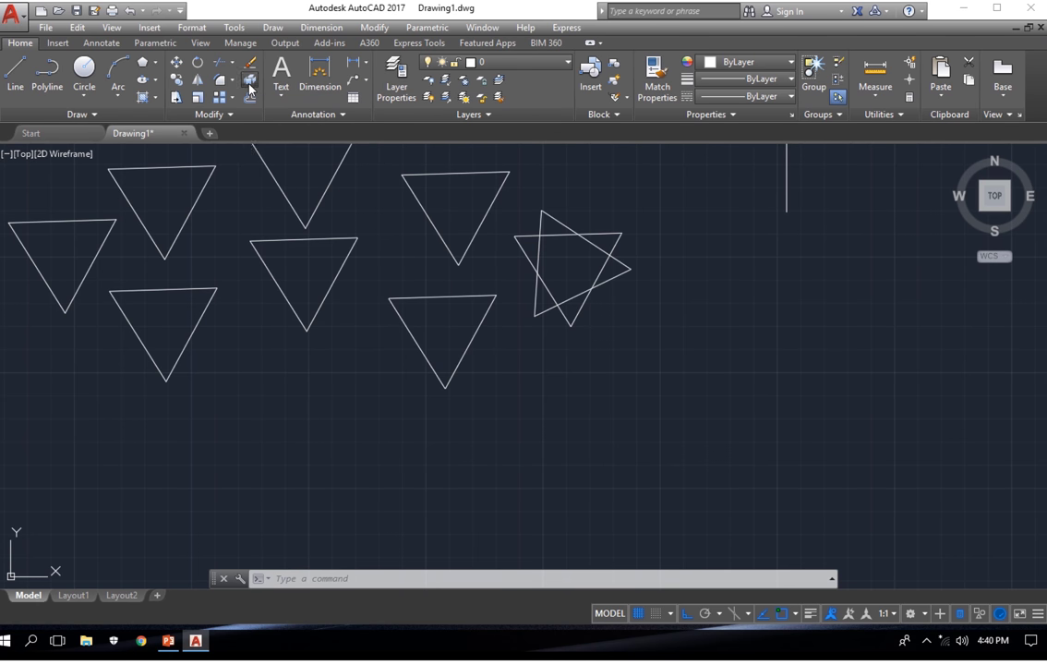
pyautogui.click(510, 413)
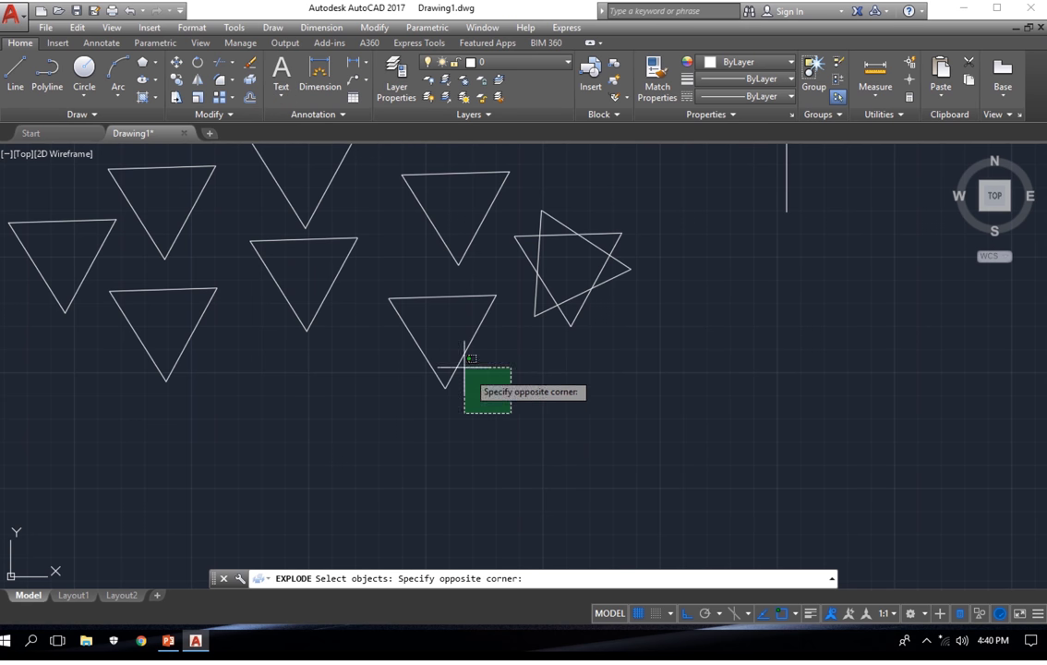
pyautogui.click(379, 275)
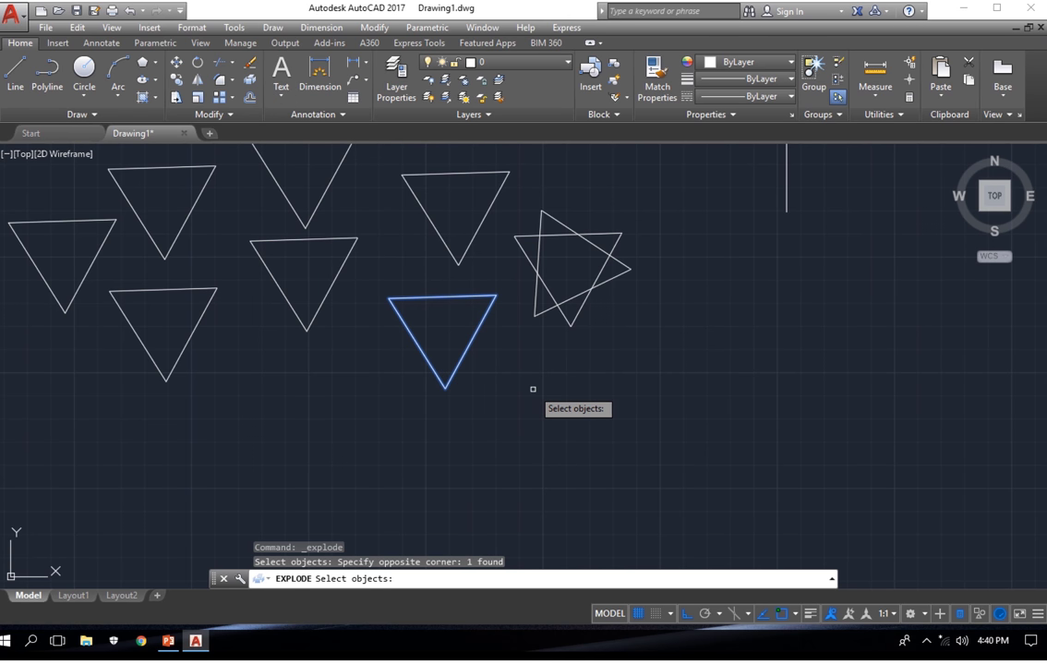
pyautogui.press('Return')
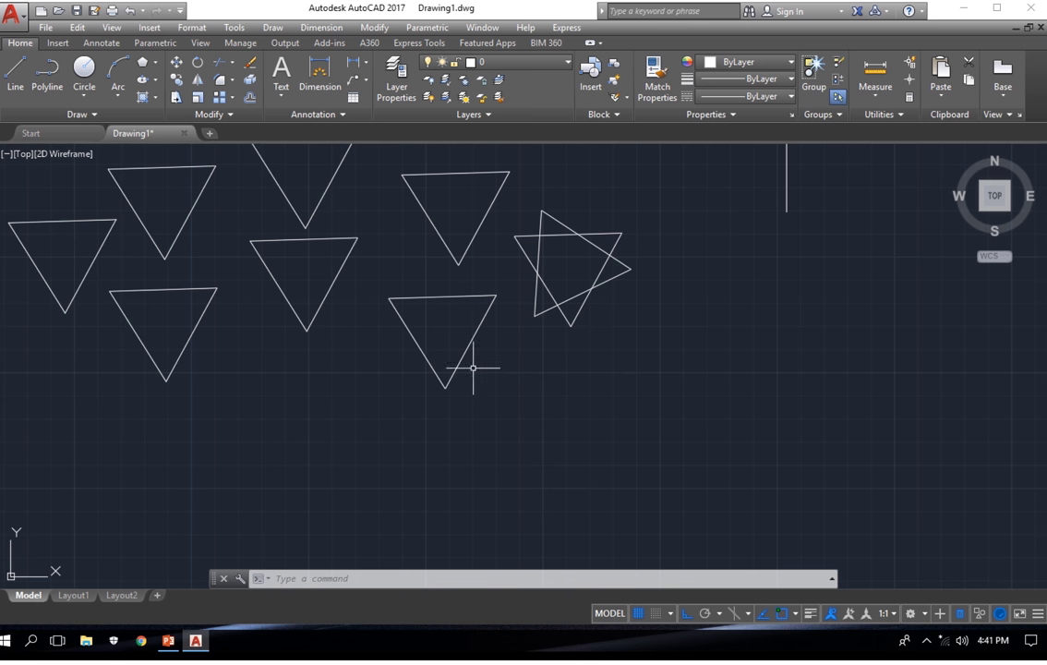
# Join the three lines of the exploded triangle back into one polyline and check that it selects as one object.
pyautogui.click(422, 297)
pyautogui.click(419, 344)
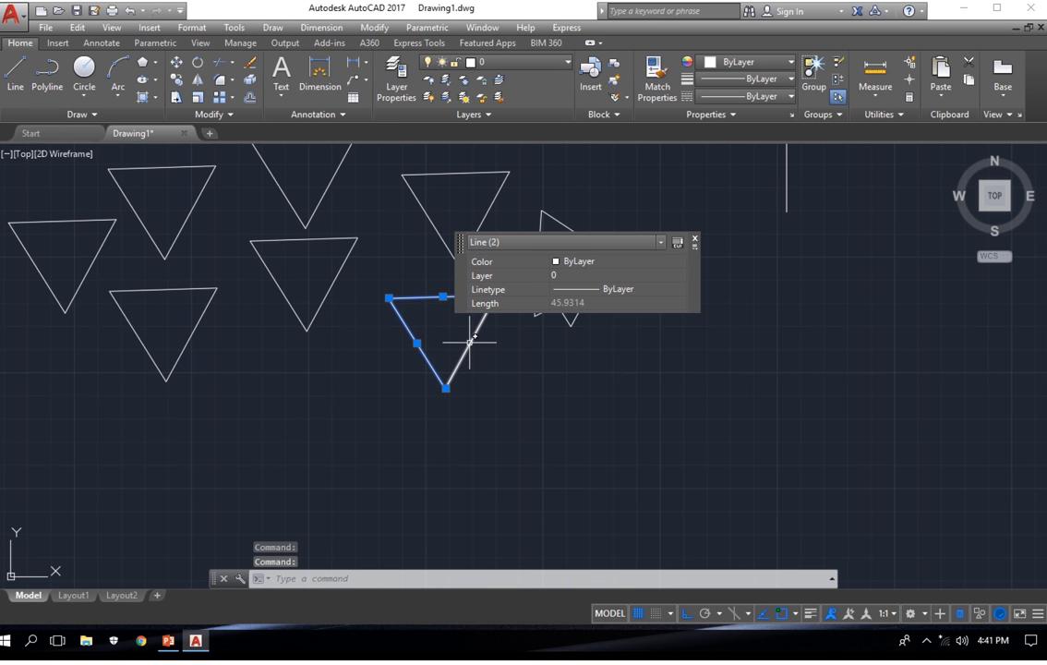
pyautogui.click(470, 342)
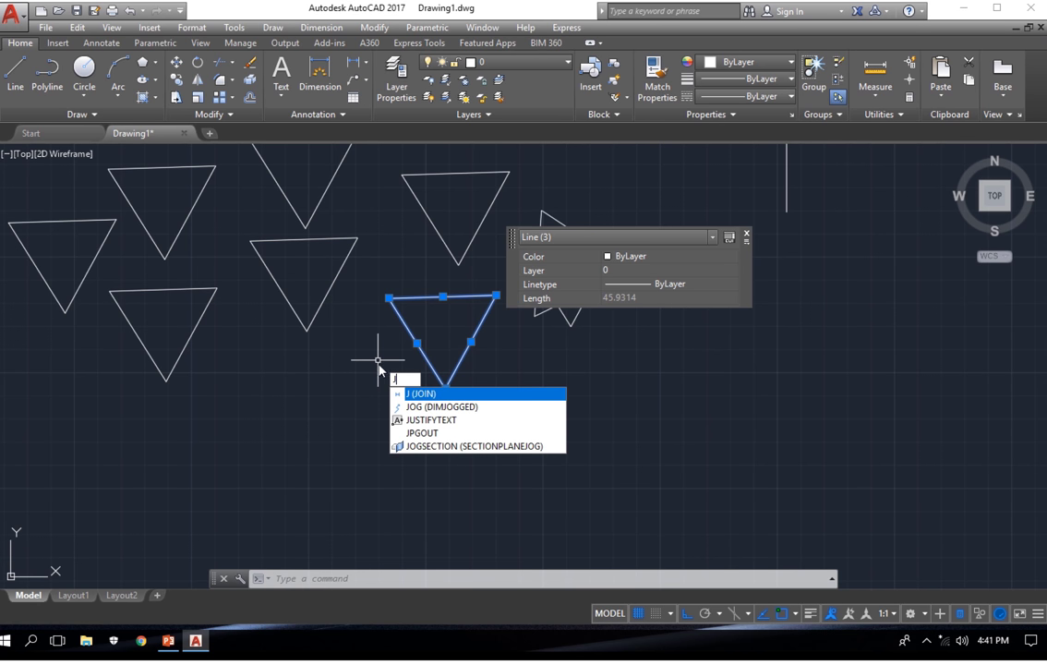
pyautogui.click(451, 394)
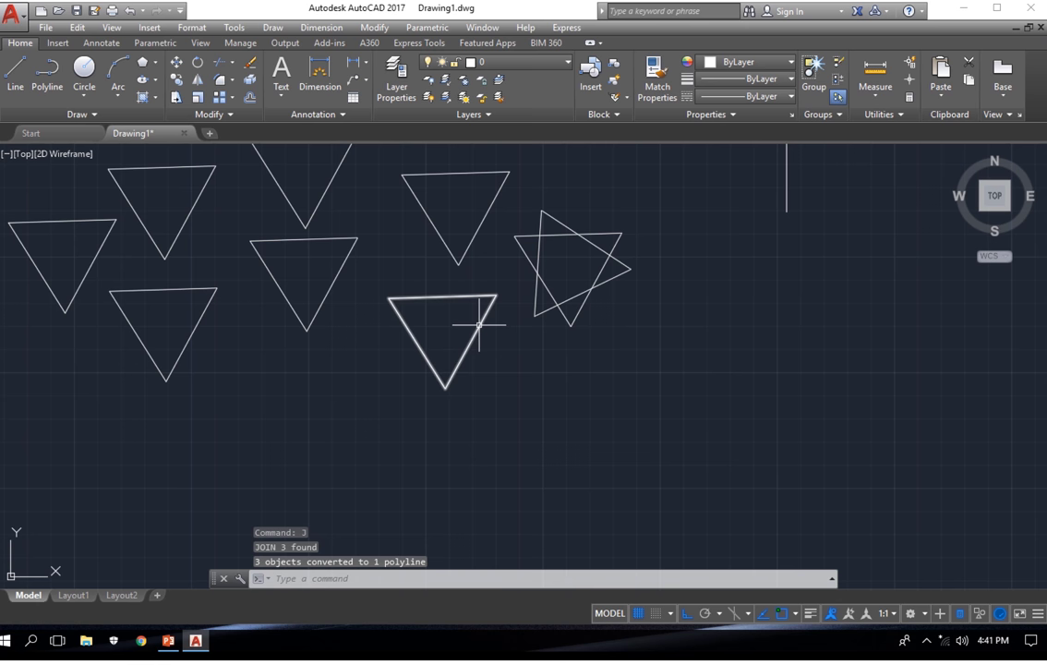
pyautogui.click(480, 327)
pyautogui.press('Escape')
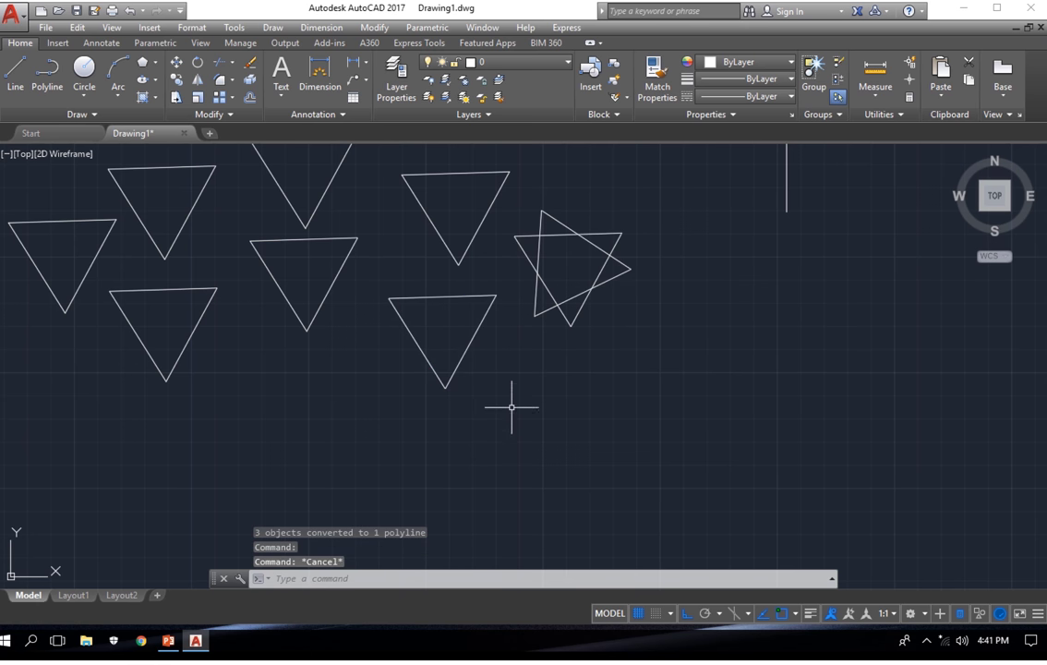
# Explode the rejoined triangle polyline into individual lines again.
pyautogui.click(518, 412)
pyautogui.click(383, 284)
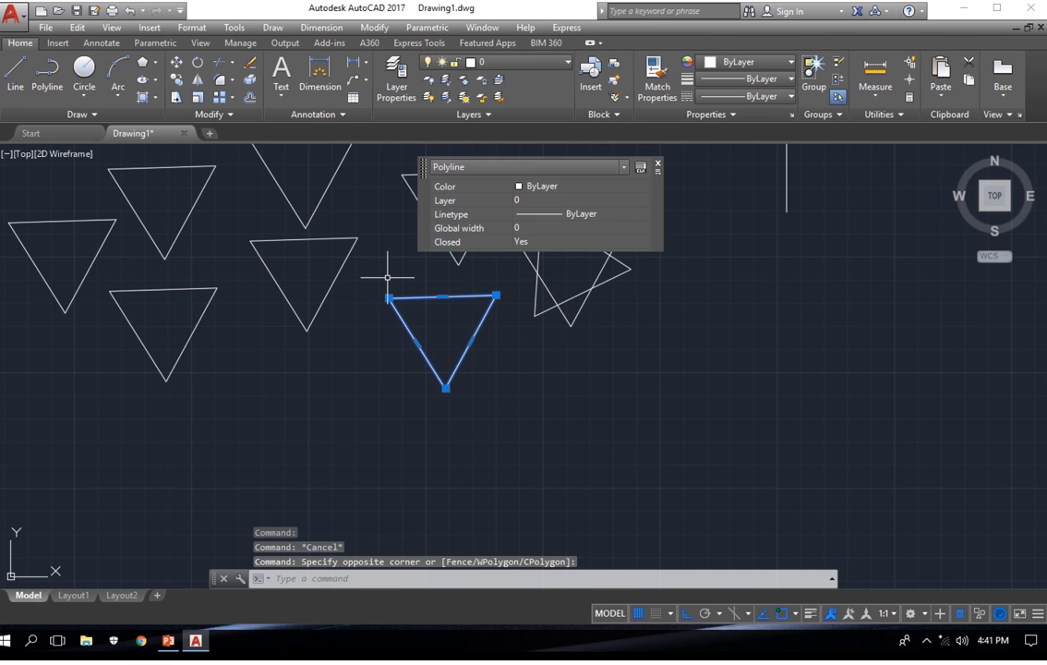
pyautogui.click(249, 81)
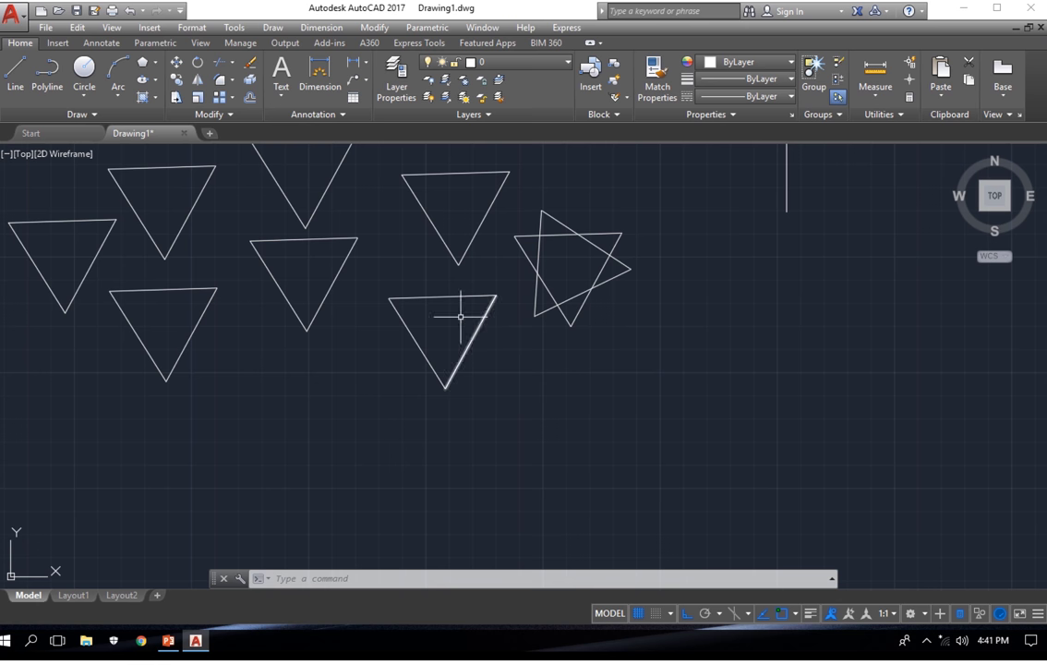
# Offset the triangle directly above the exploded one outward by a distance of 5.
pyautogui.moveTo(346, 252); pyautogui.dragTo(394, 358, button='middle')
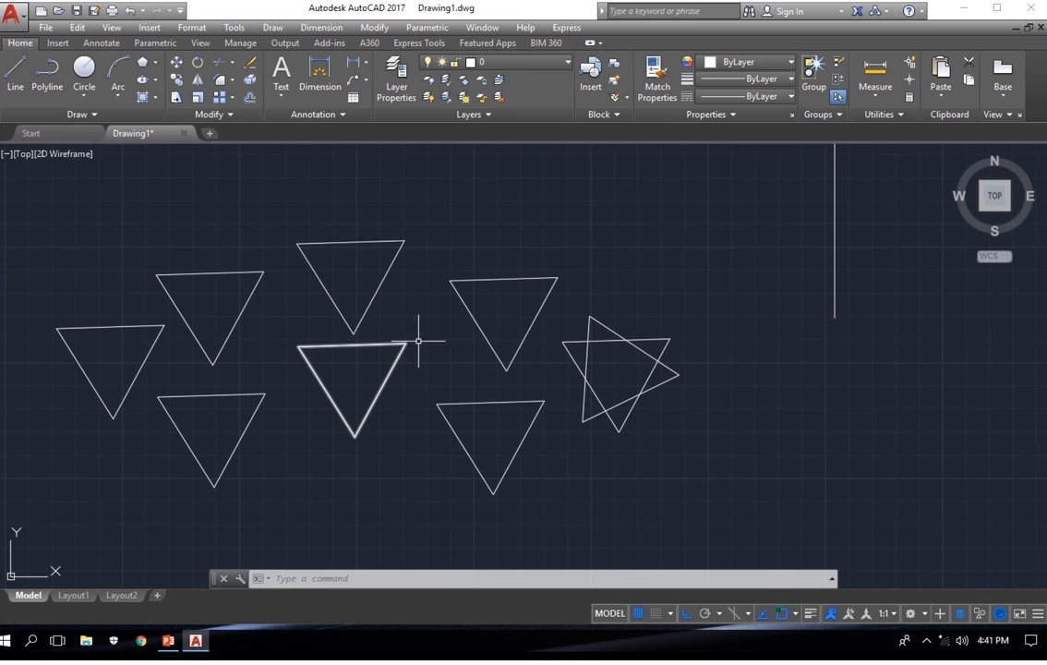
pyautogui.click(513, 276)
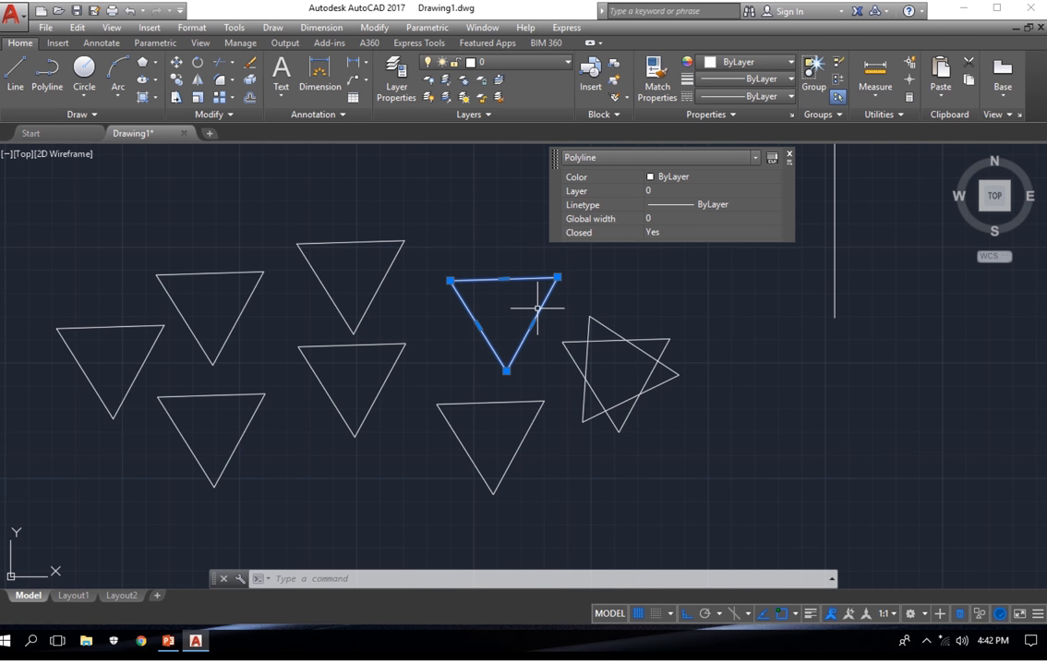
pyautogui.click(249, 102)
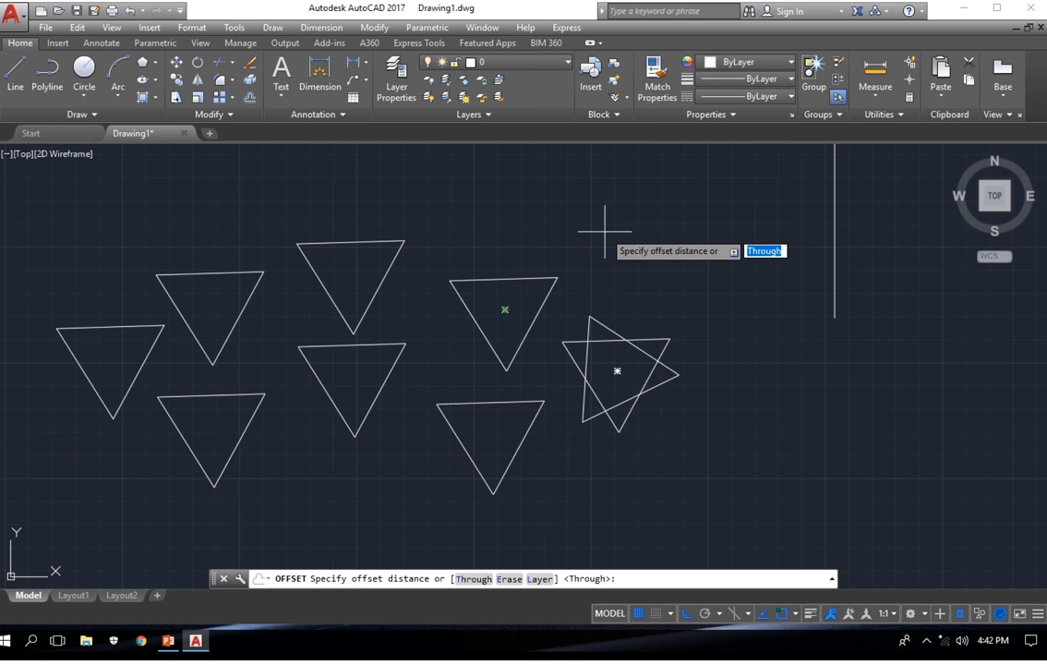
pyautogui.write('5')
pyautogui.press('Return')
pyautogui.click(554, 279)
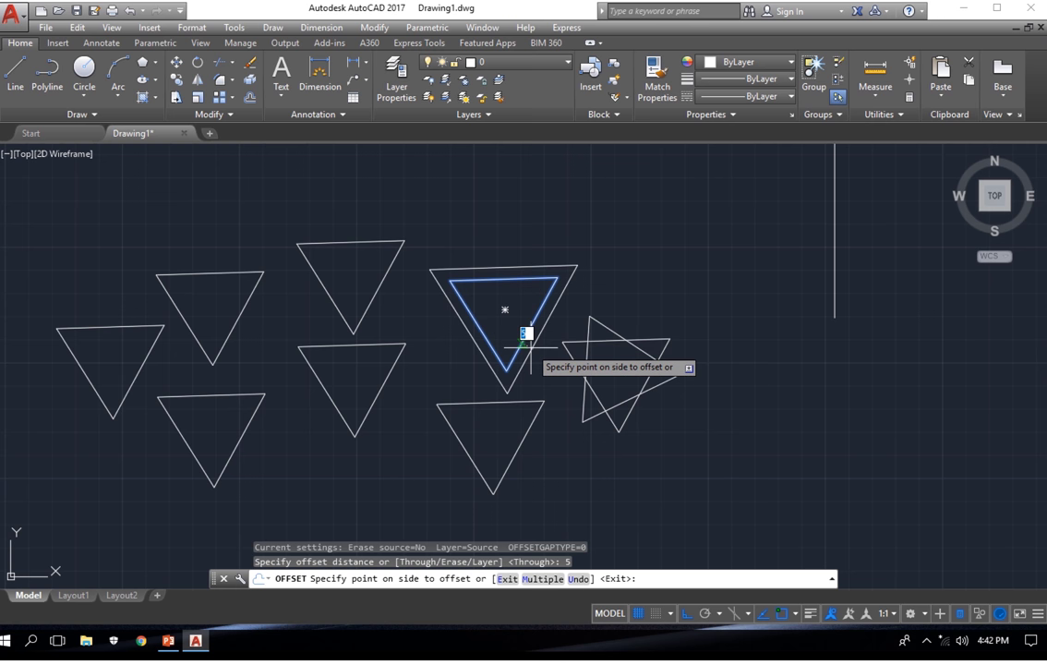
pyautogui.click(528, 345)
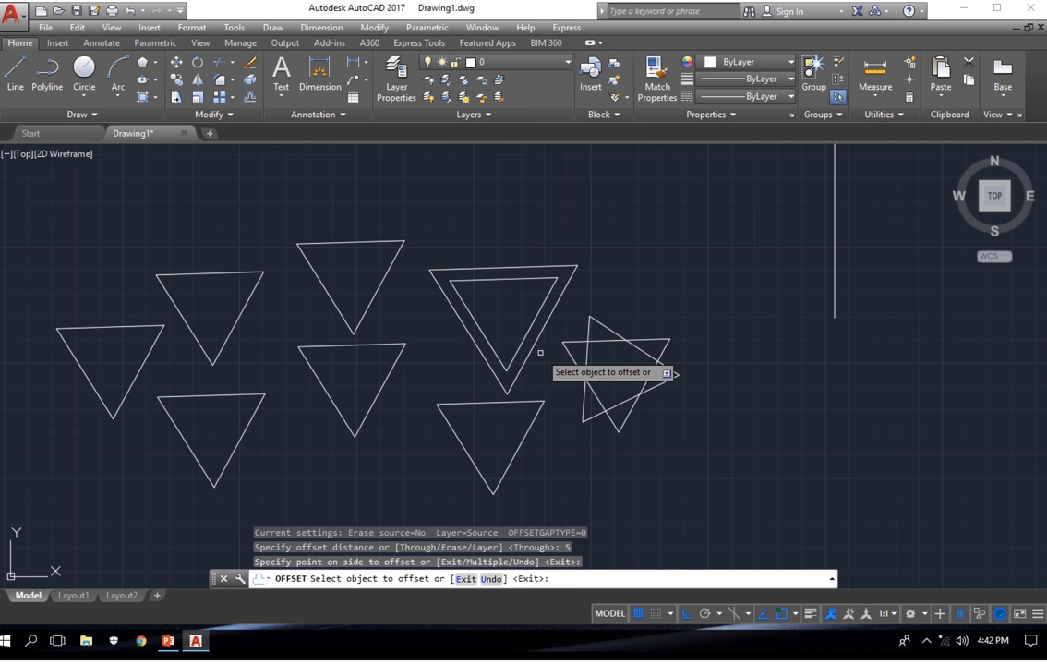
# Offset the same triangle inward by 5, and offset the resulting inner triangle inward once more.
pyautogui.click(520, 342)
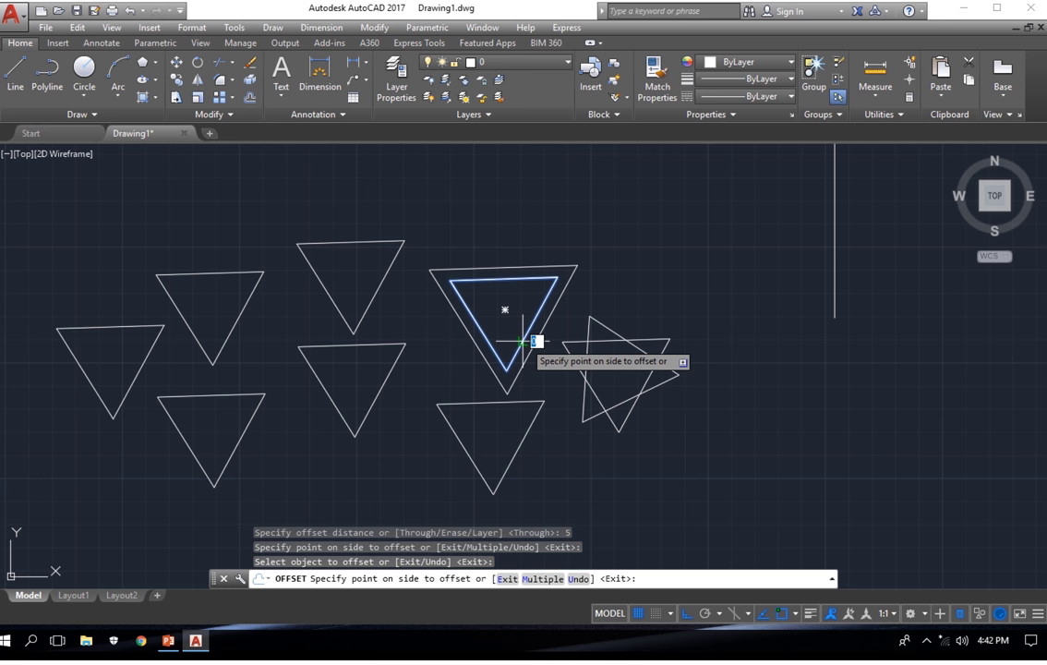
pyautogui.click(508, 309)
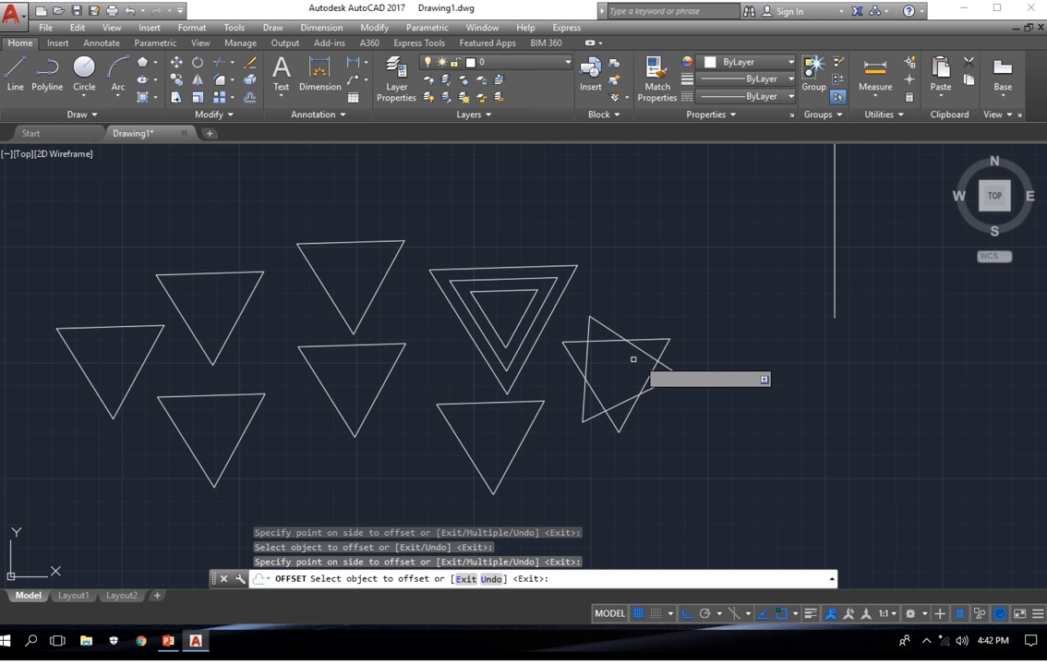
pyautogui.click(526, 309)
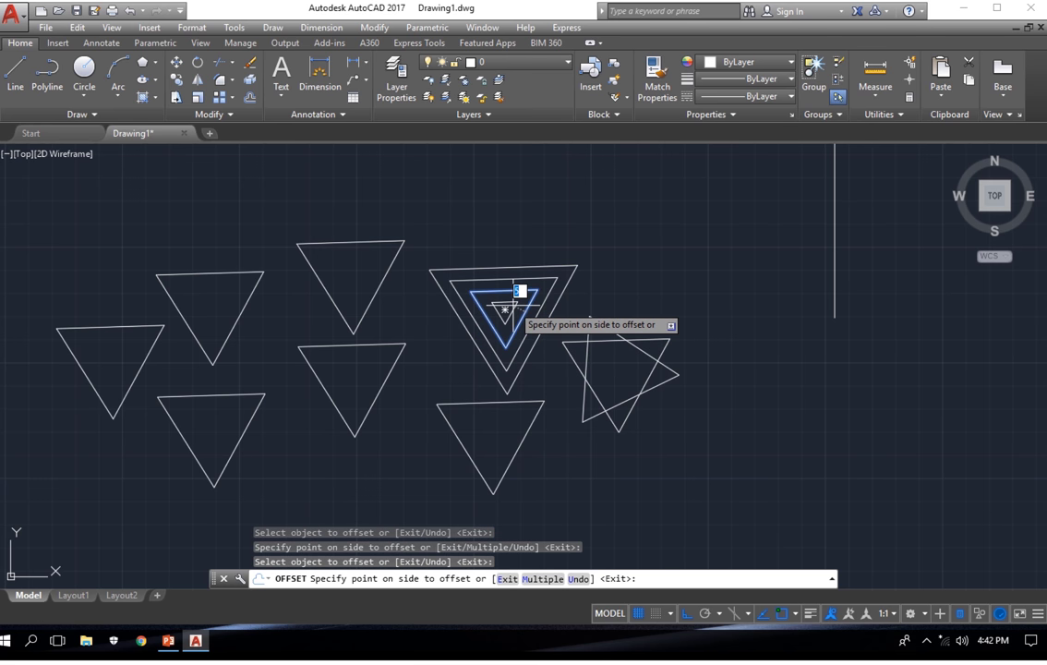
pyautogui.click(522, 309)
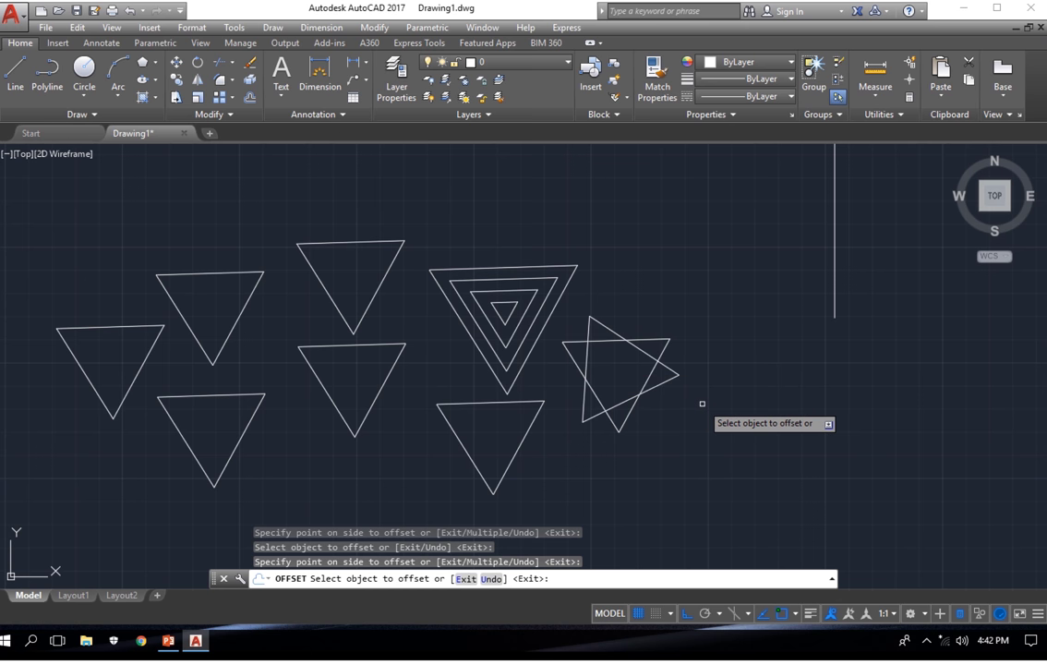
# In the overlapping pair, offset the rotated triangle inward twice by 5 and the upright one outward once.
pyautogui.click(587, 353)
pyautogui.click(613, 349)
pyautogui.click(628, 386)
pyautogui.click(621, 372)
pyautogui.click(627, 416)
pyautogui.click(667, 434)
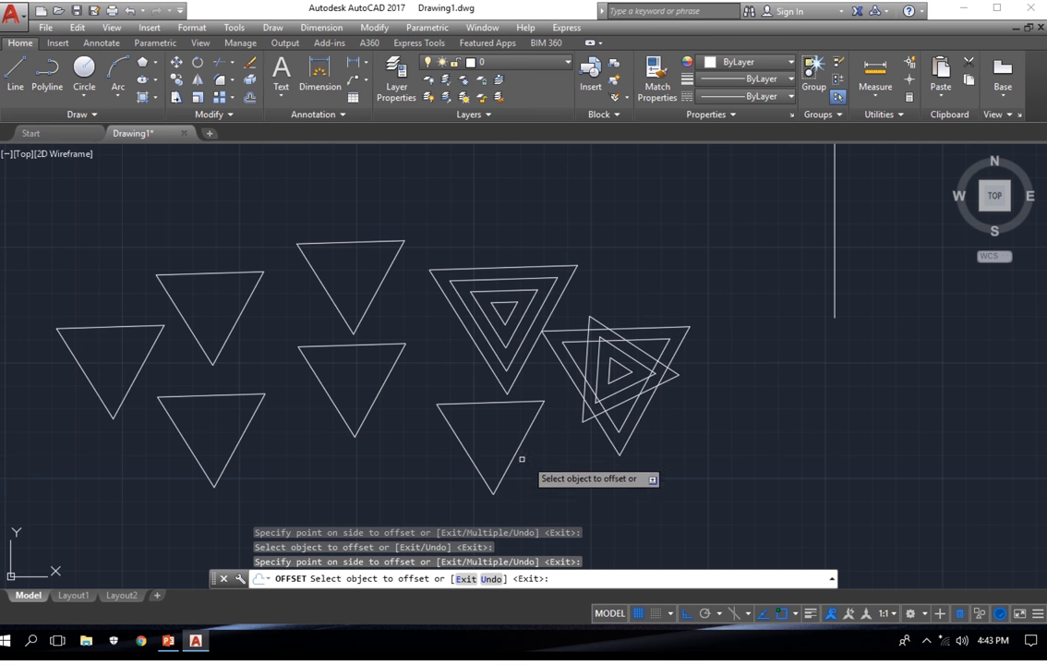
# Offset the two triangles stacked in the middle of the group inward by 5, twice each.
pyautogui.click(392, 365)
pyautogui.click(361, 361)
pyautogui.click(363, 358)
pyautogui.click(368, 371)
pyautogui.click(371, 292)
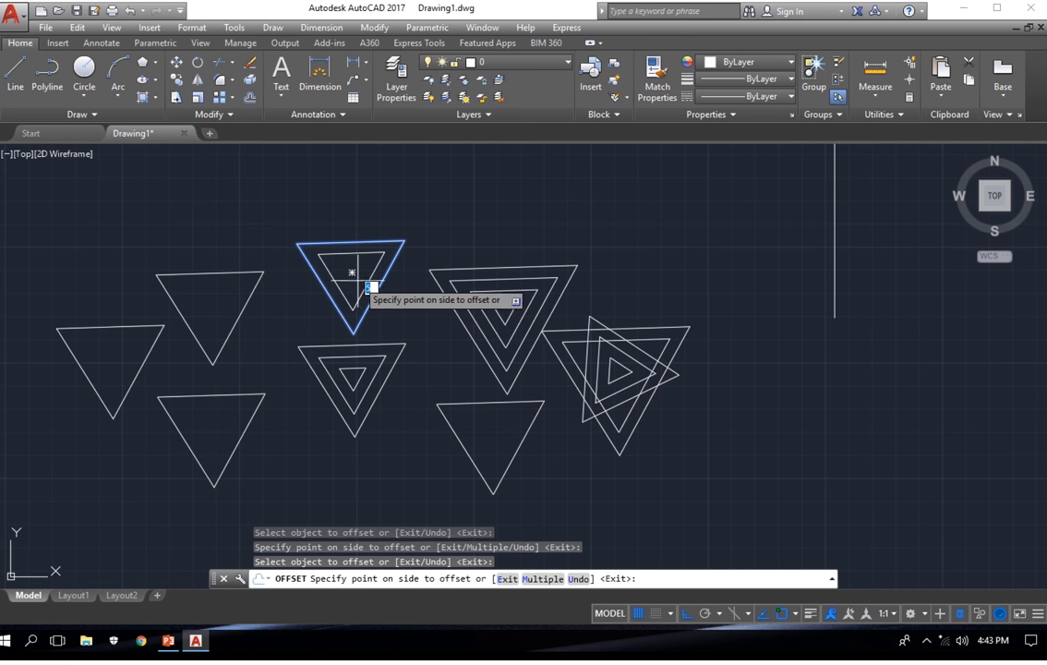
pyautogui.click(369, 282)
pyautogui.click(371, 280)
pyautogui.click(352, 269)
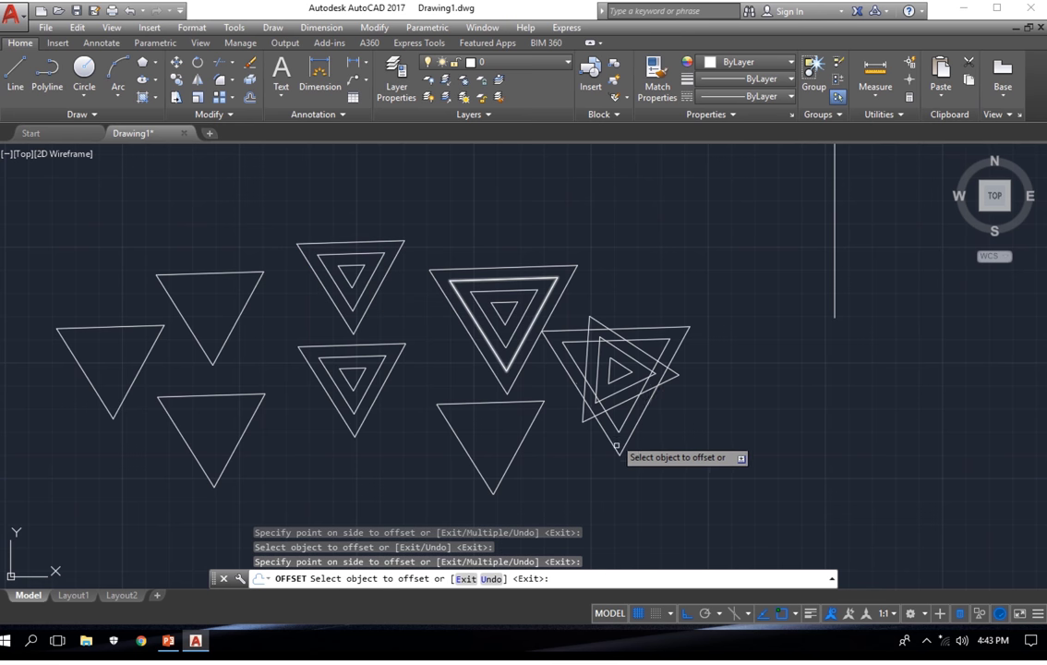
# End the Offset command and erase all the triangles, keeping only the filleted lines.
pyautogui.click(230, 118)
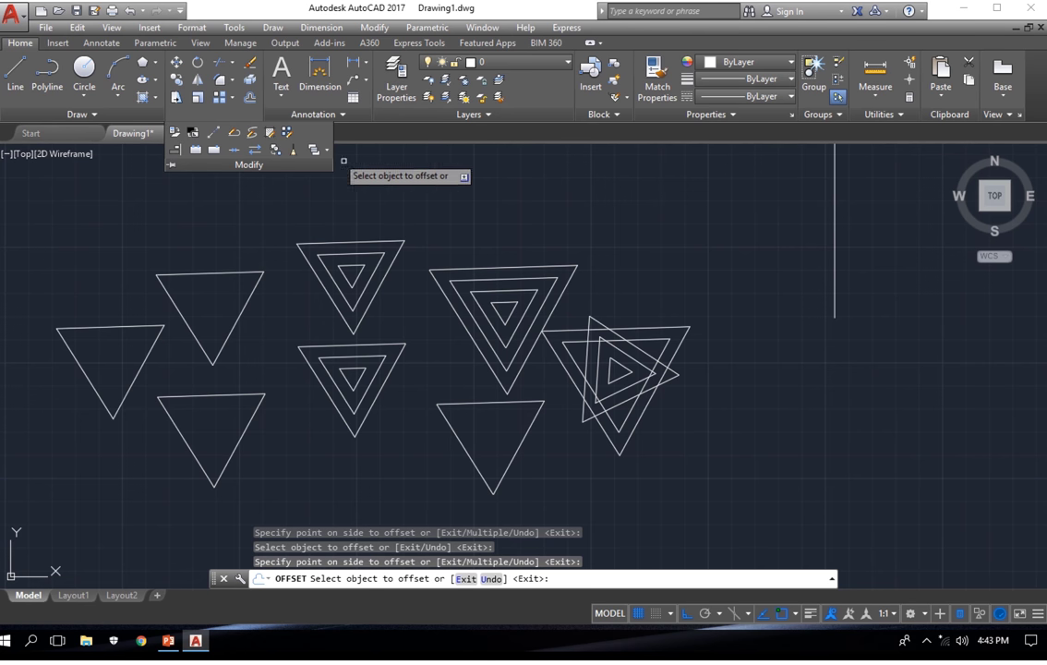
pyautogui.scroll(-5, 551, 208)
pyautogui.moveTo(614, 241); pyautogui.dragTo(620, 280, button='middle')
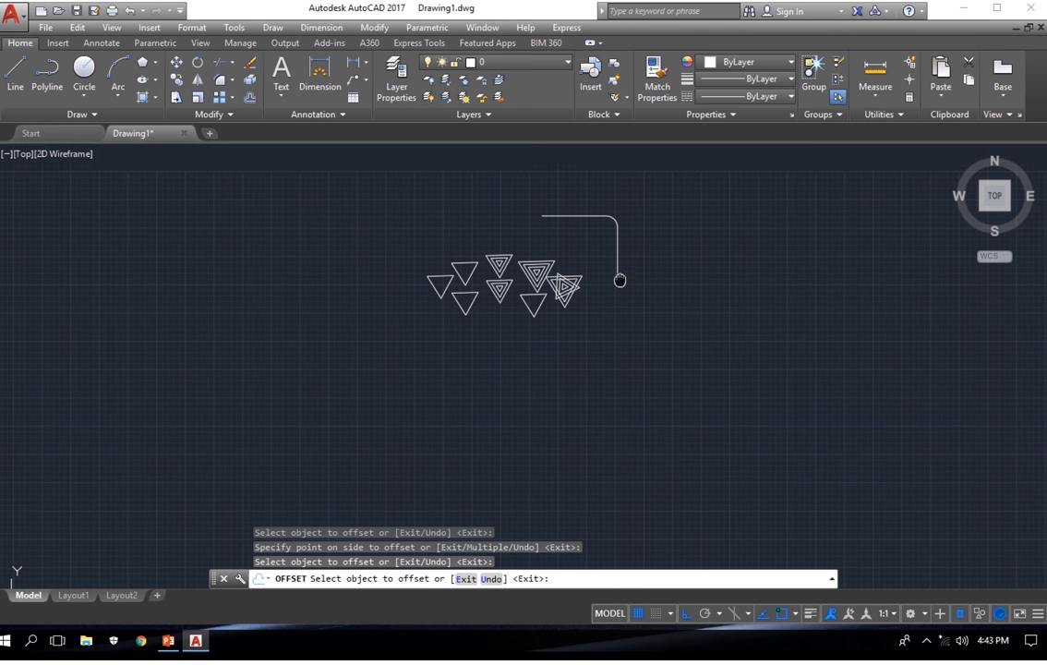
pyautogui.press('Escape')
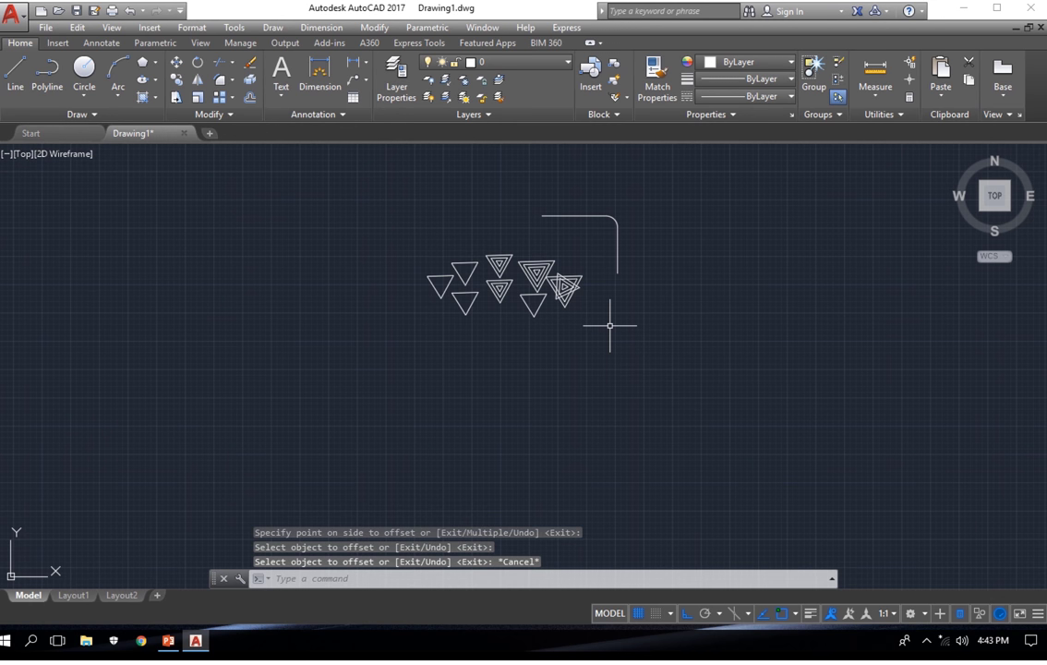
pyautogui.click(611, 321)
pyautogui.click(422, 255)
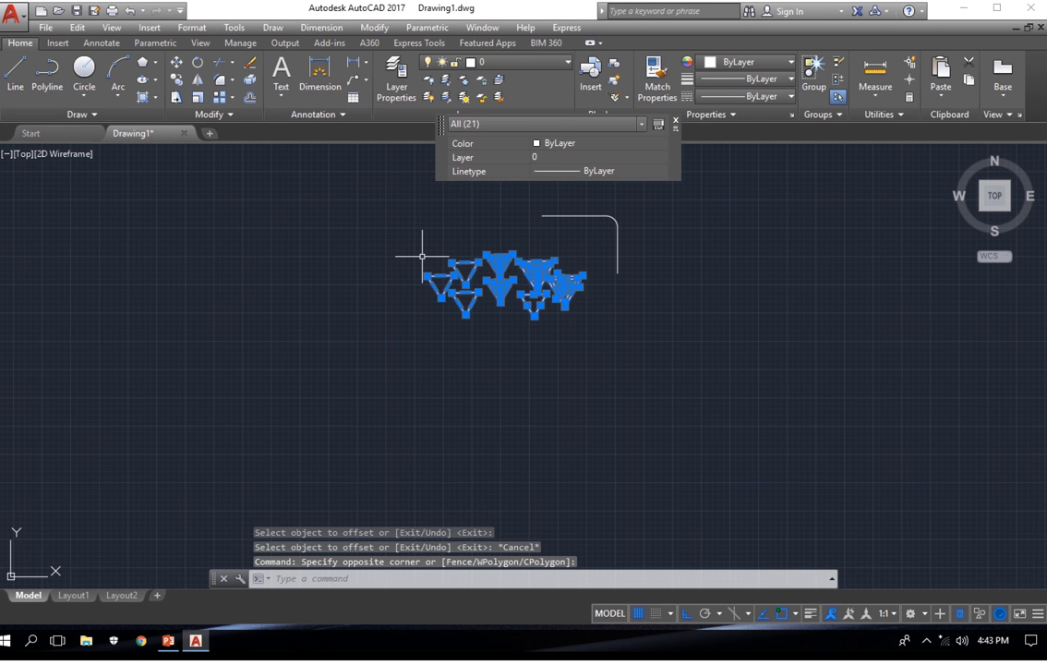
pyautogui.press('Delete')
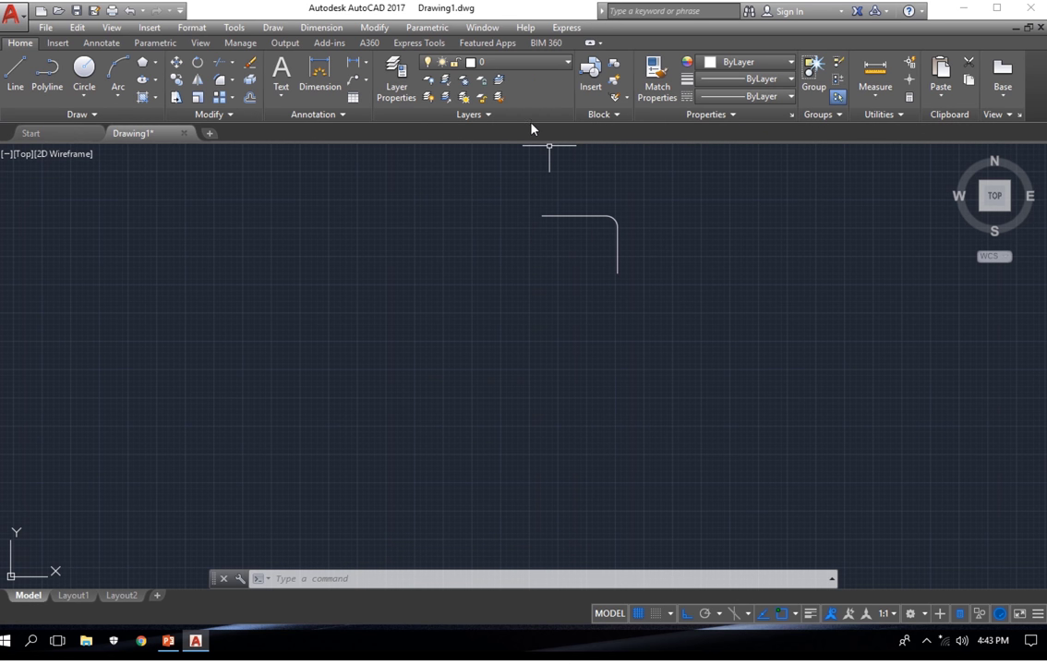
pyautogui.moveTo(558, 3)
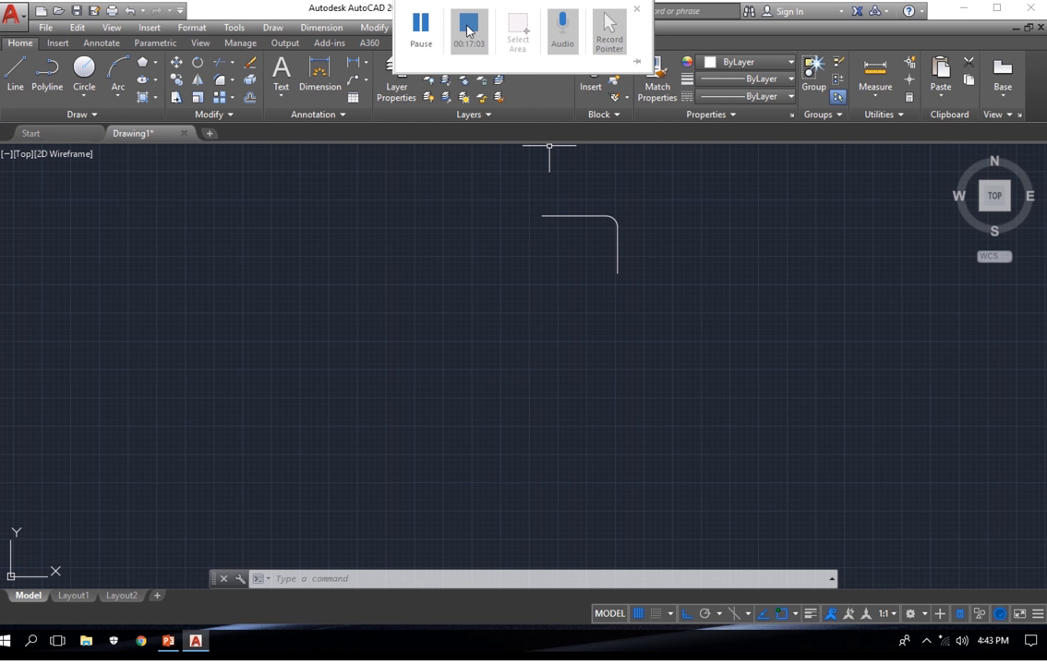